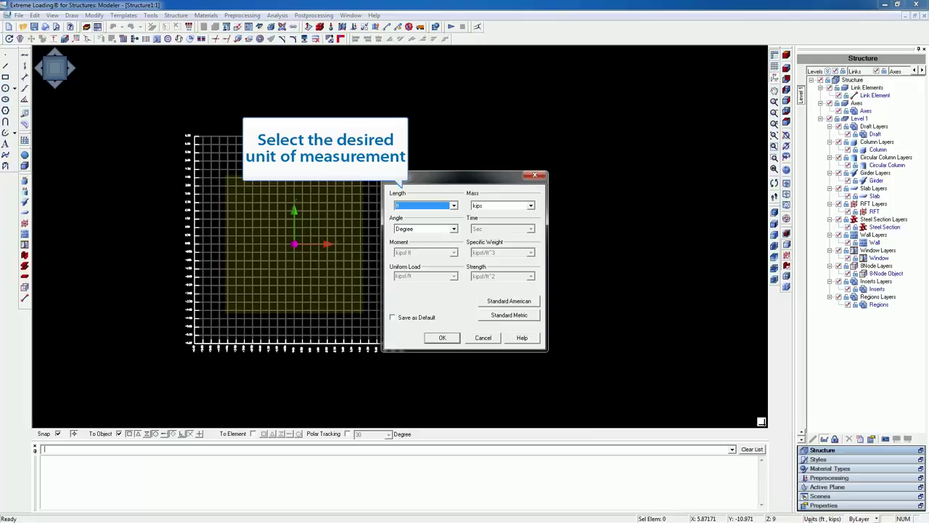
Step: Set the model's length unit to cm and its mass unit to kg
{"action": "left_click", "coordinate": [454, 205]}
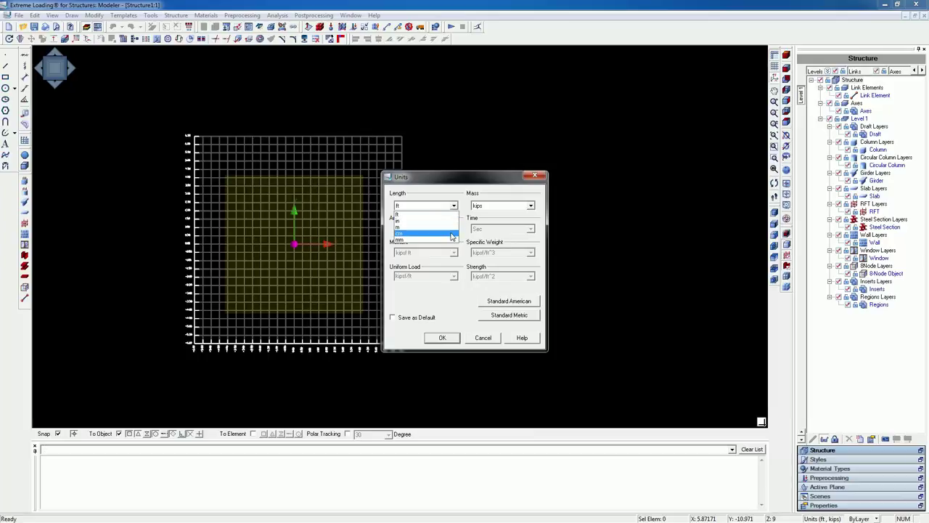
{"action": "left_click", "coordinate": [451, 235]}
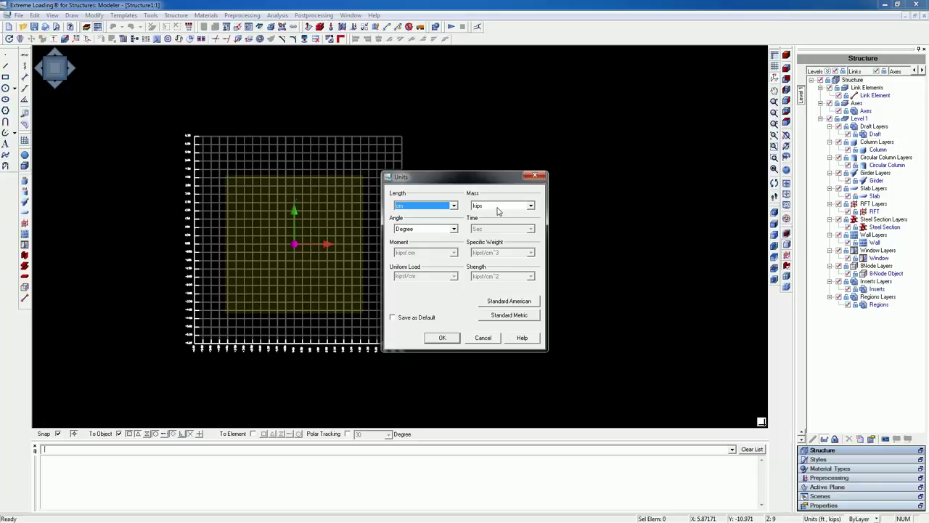
{"action": "left_click", "coordinate": [531, 208]}
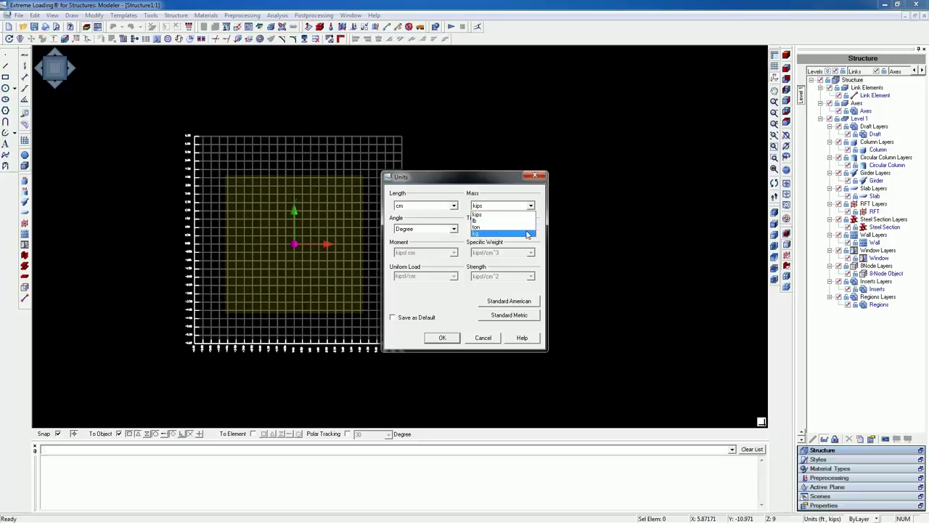
{"action": "left_click", "coordinate": [528, 234]}
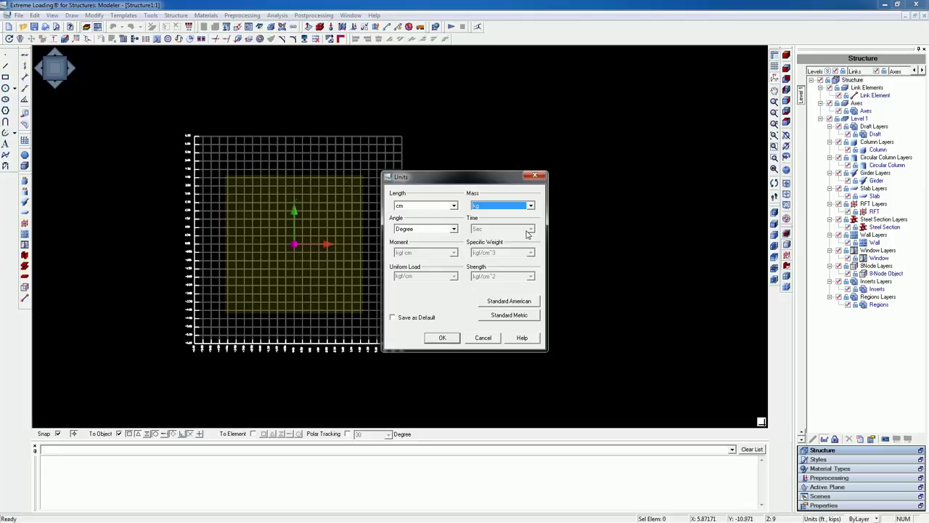
{"action": "left_click", "coordinate": [441, 338]}
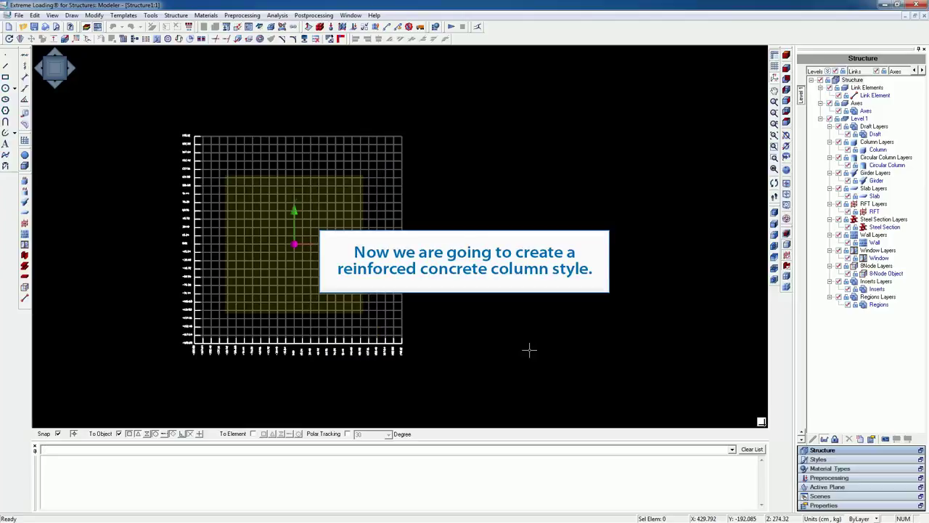
Step: Open the properties of Column Style 1 and rename the style as RC Column Style 1
{"action": "left_click", "coordinate": [814, 460]}
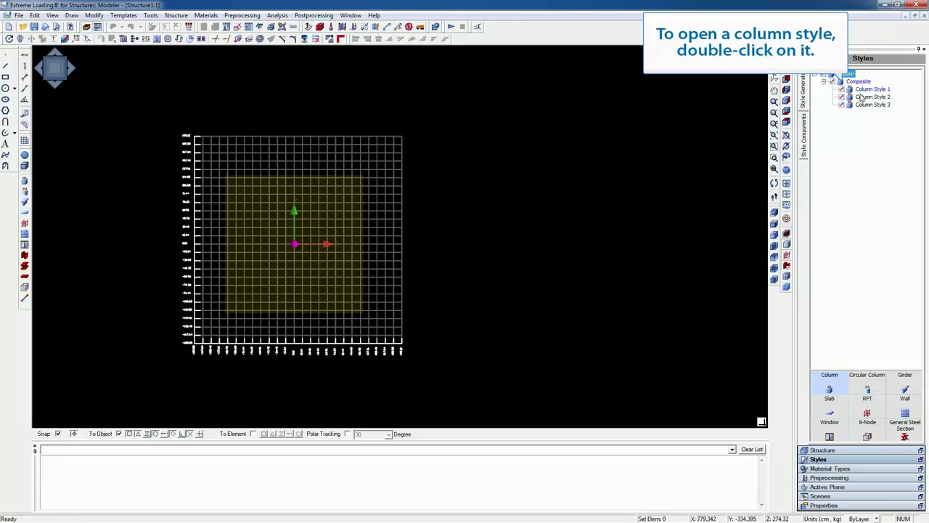
{"action": "double_click", "coordinate": [864, 90]}
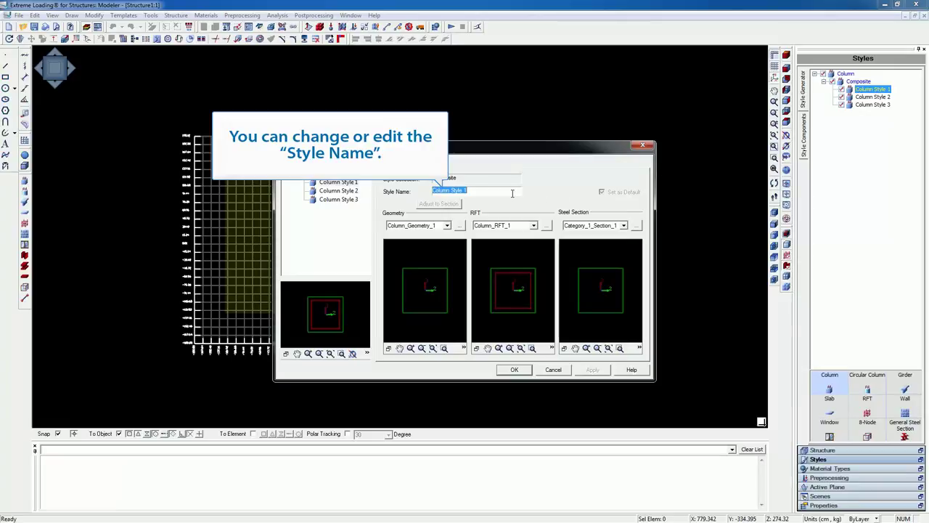
{"action": "left_click", "coordinate": [436, 191]}
{"action": "type", "text": "RC"}
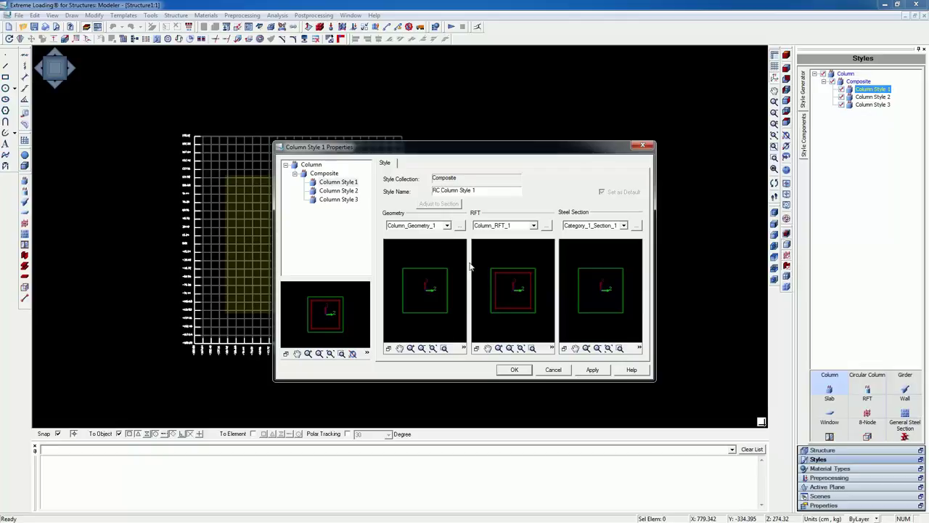
Step: Use the Column_Geometry_1 preset for the column style and rename that geometry as RC Column_Geometry_1
{"action": "left_click", "coordinate": [447, 226]}
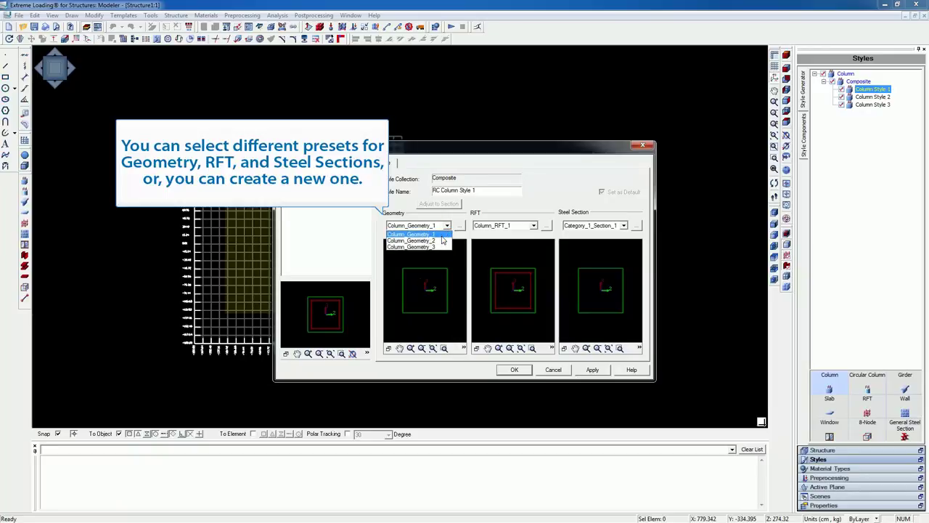
{"action": "left_click", "coordinate": [442, 240]}
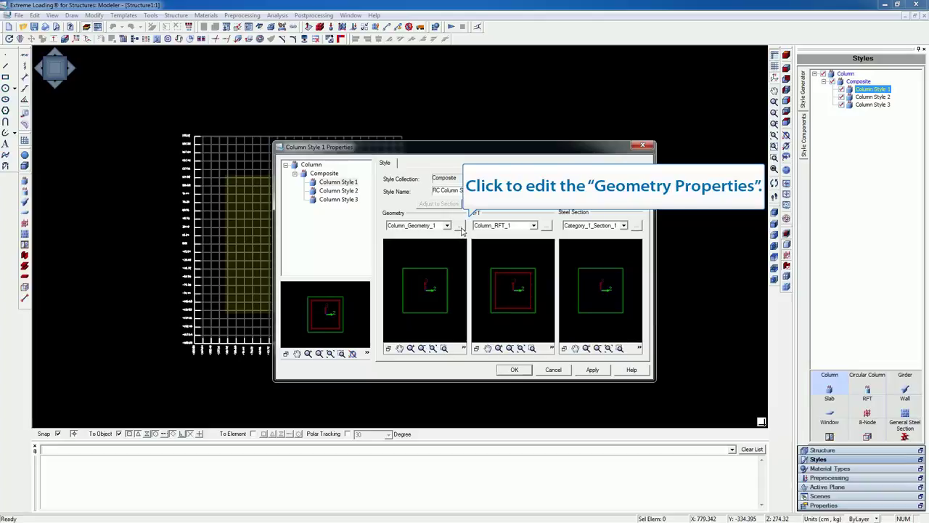
{"action": "left_click", "coordinate": [458, 226]}
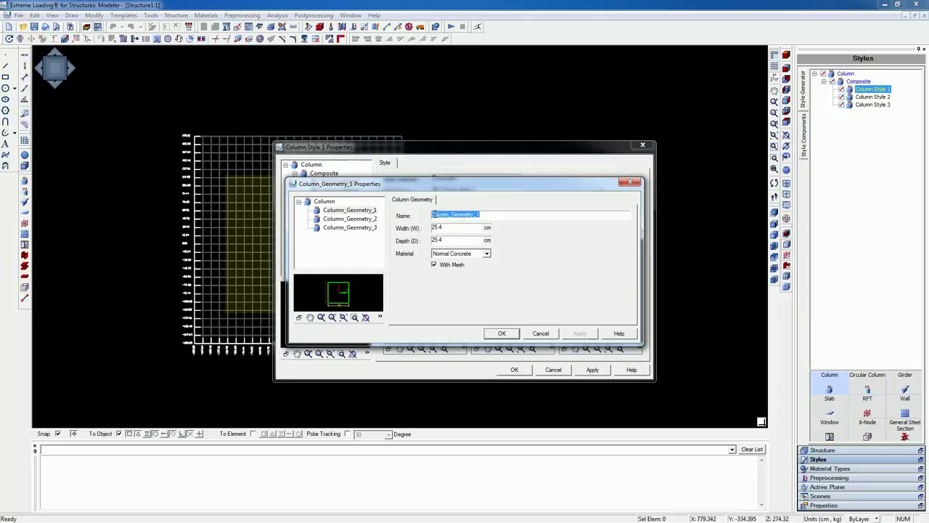
{"action": "left_click", "coordinate": [432, 216]}
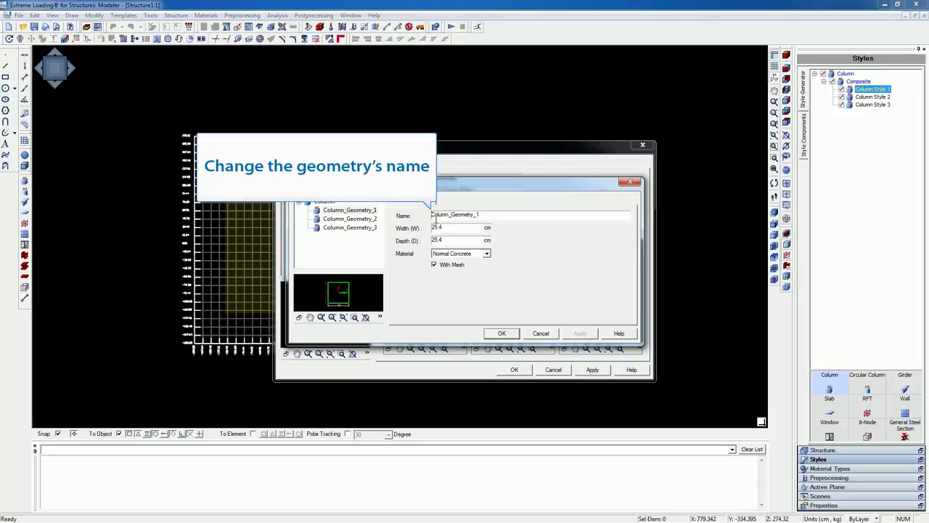
{"action": "type", "text": "RC"}
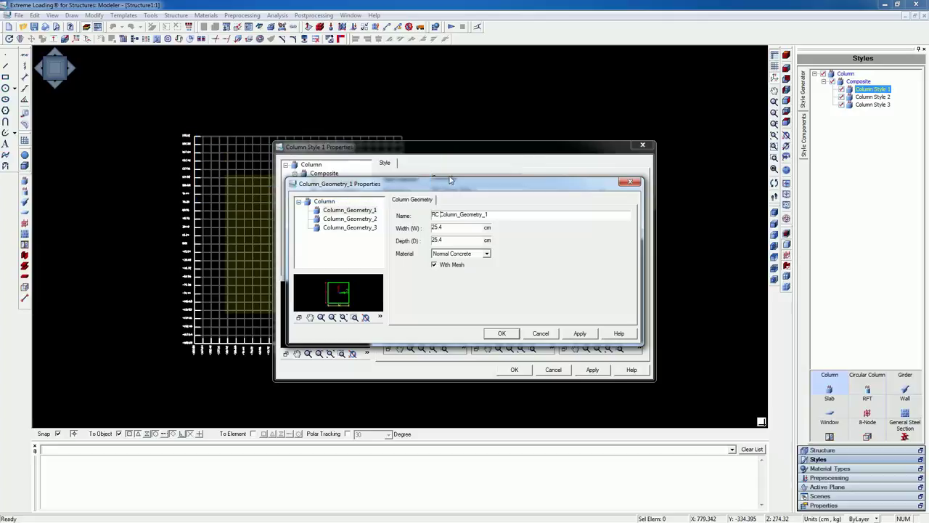
Step: Set the column geometry's width and depth to 30 cm each
{"action": "left_click", "coordinate": [442, 228]}
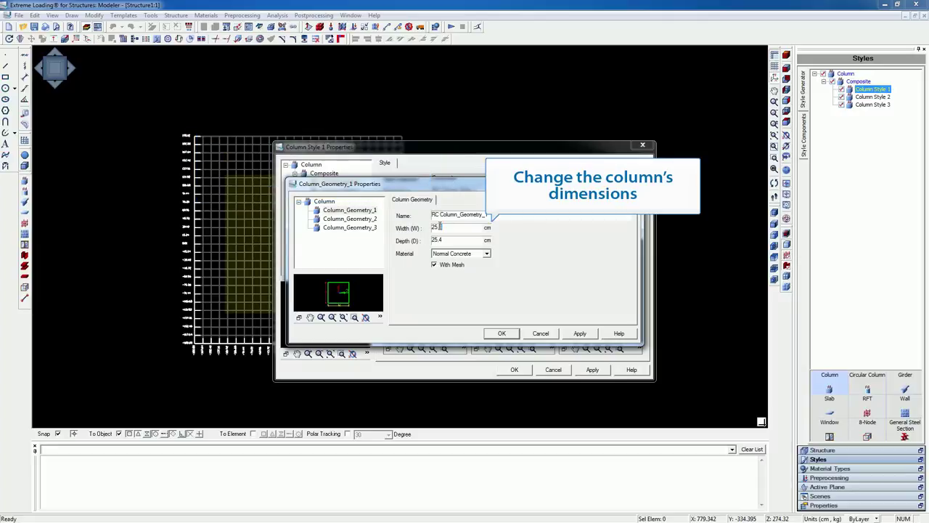
{"action": "left_click_drag", "start_coordinate": [431, 228], "coordinate": [444, 229]}
{"action": "type", "text": "30"}
{"action": "double_click", "coordinate": [440, 238]}
{"action": "type", "text": "30"}
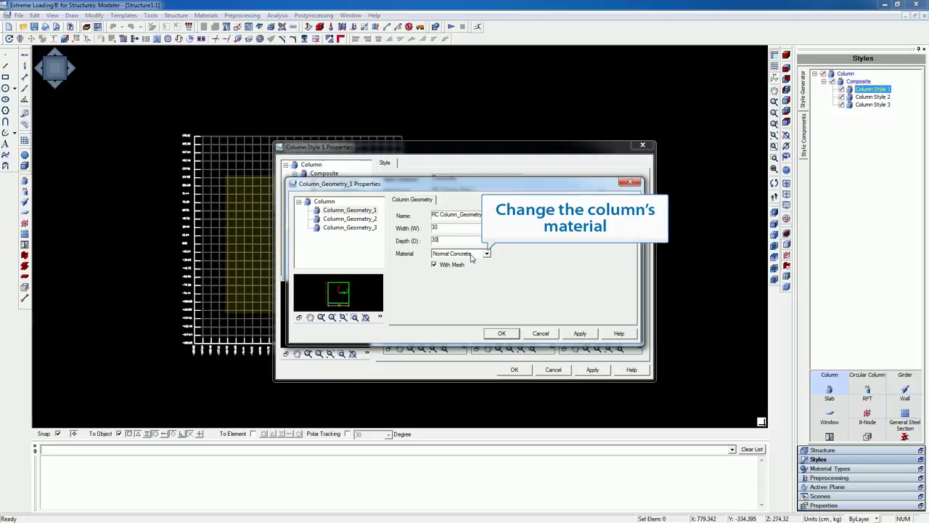
Step: Assign Normal Concrete as the column geometry's material and accept the geometry properties
{"action": "left_click", "coordinate": [487, 253]}
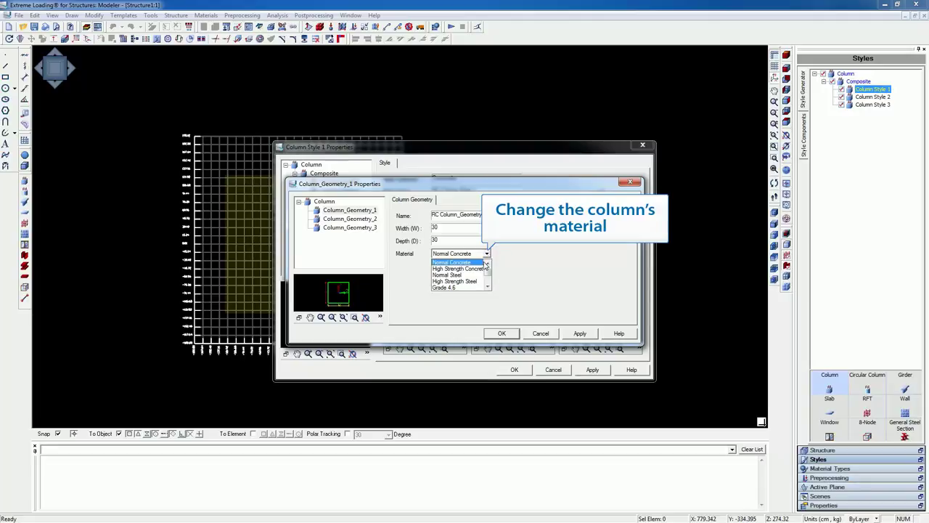
{"action": "scroll", "coordinate": [483, 269], "scroll_direction": "down", "scroll_amount": 1}
{"action": "scroll", "coordinate": [483, 269], "scroll_direction": "down", "scroll_amount": 3}
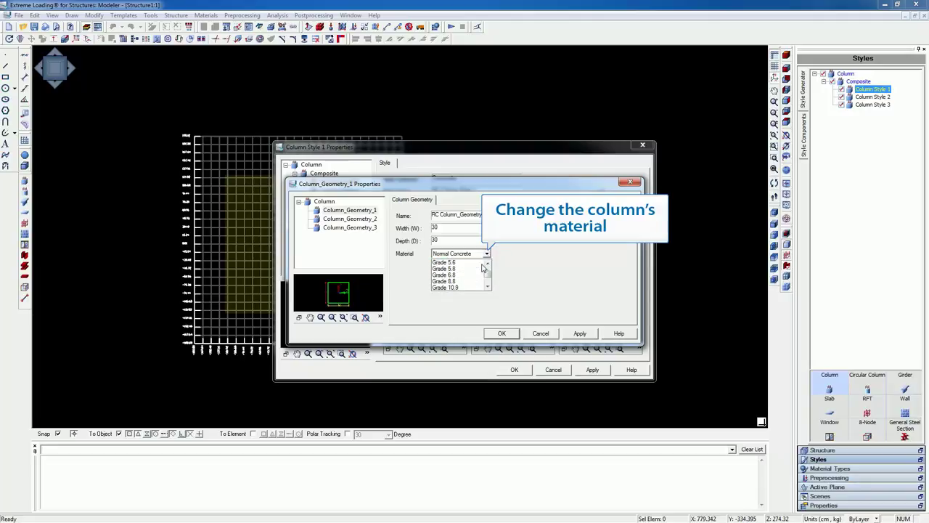
{"action": "scroll", "coordinate": [484, 268], "scroll_direction": "down", "scroll_amount": 2}
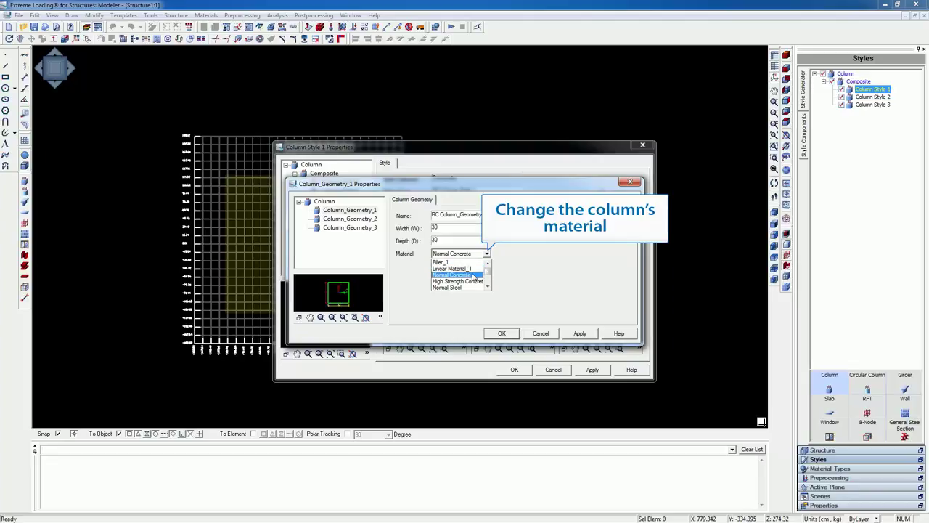
{"action": "left_click", "coordinate": [473, 275]}
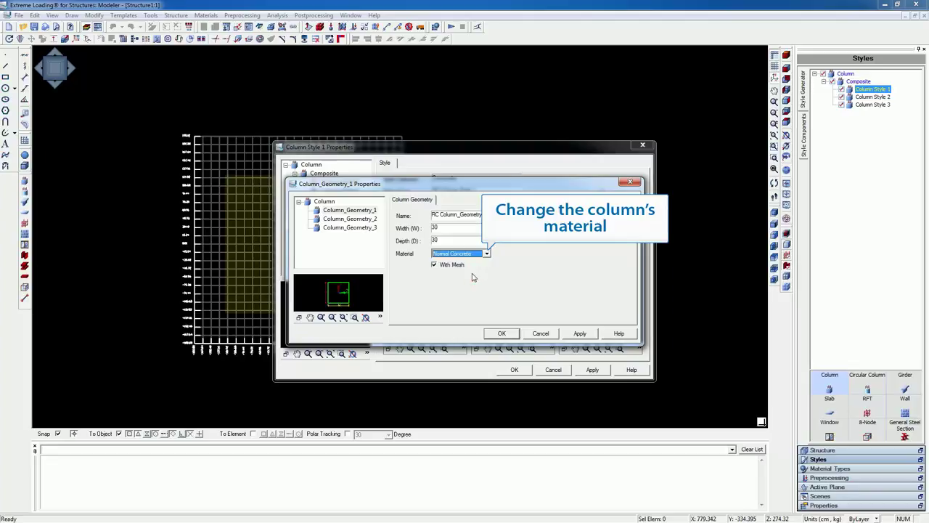
{"action": "left_click", "coordinate": [578, 333]}
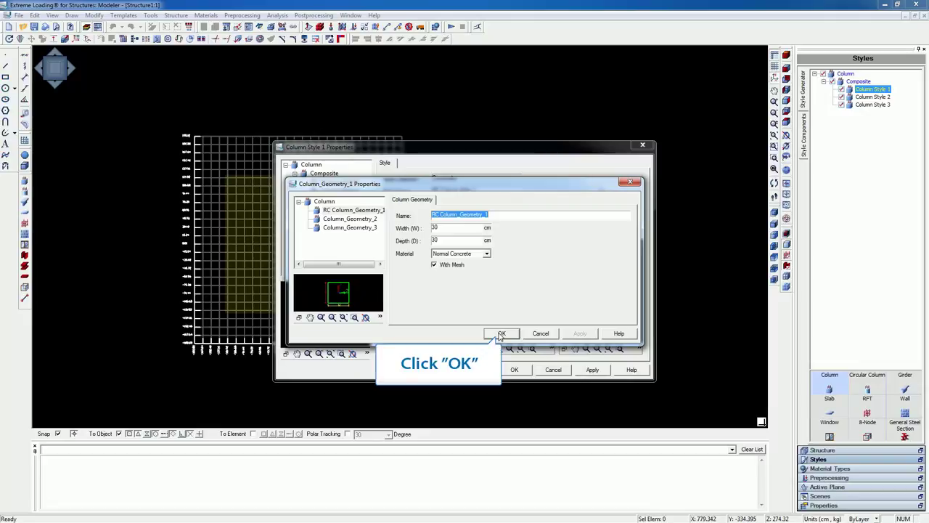
{"action": "left_click", "coordinate": [500, 334]}
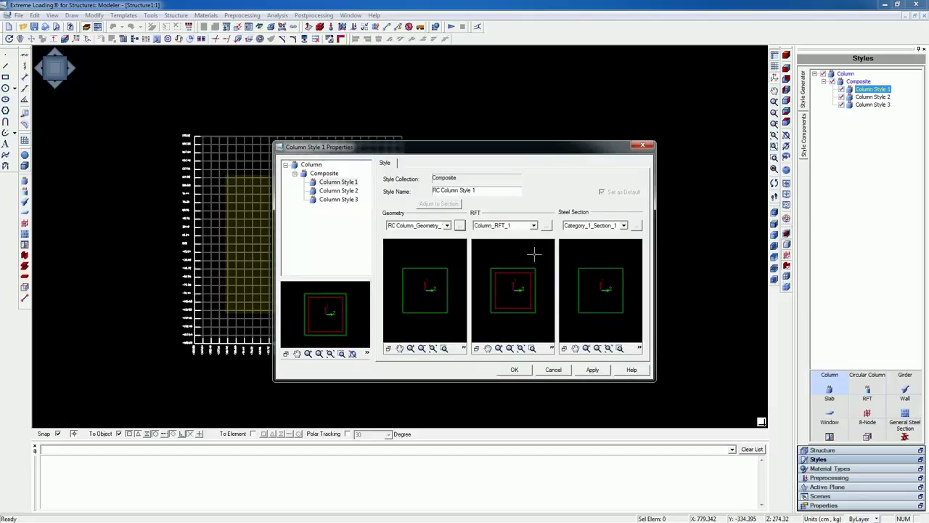
Step: Use the Column_RFT_1 reinforcement preset for the column style and set its cover to 2.5 cm
{"action": "left_click", "coordinate": [533, 225]}
{"action": "scroll", "coordinate": [535, 231], "scroll_direction": "up", "scroll_amount": 1}
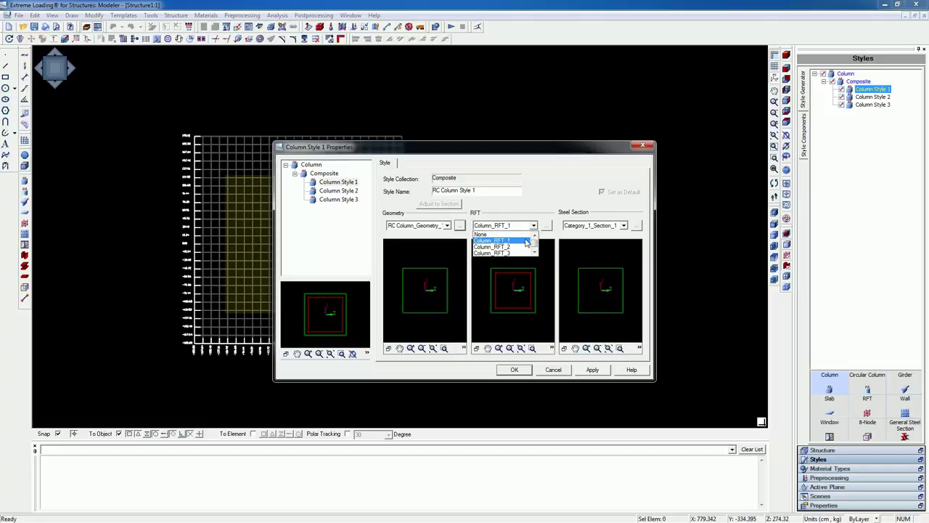
{"action": "left_click", "coordinate": [525, 240]}
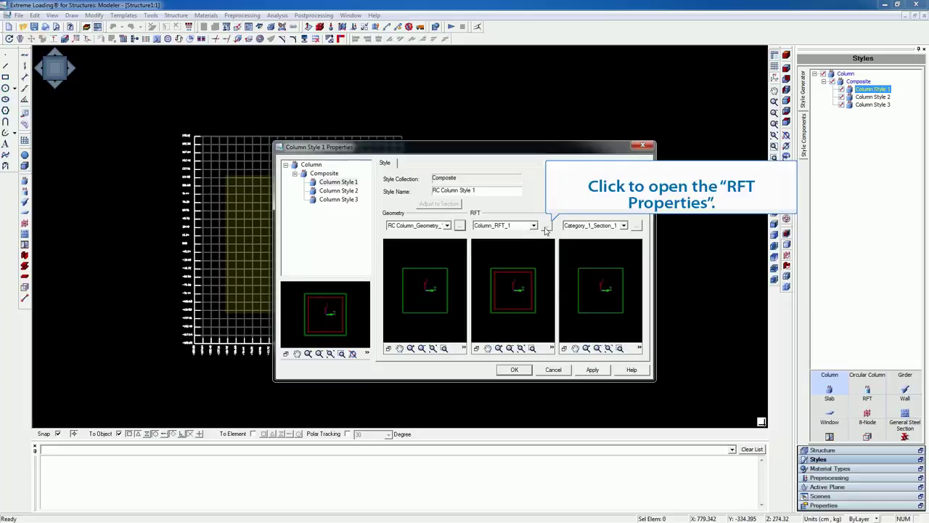
{"action": "left_click", "coordinate": [548, 227]}
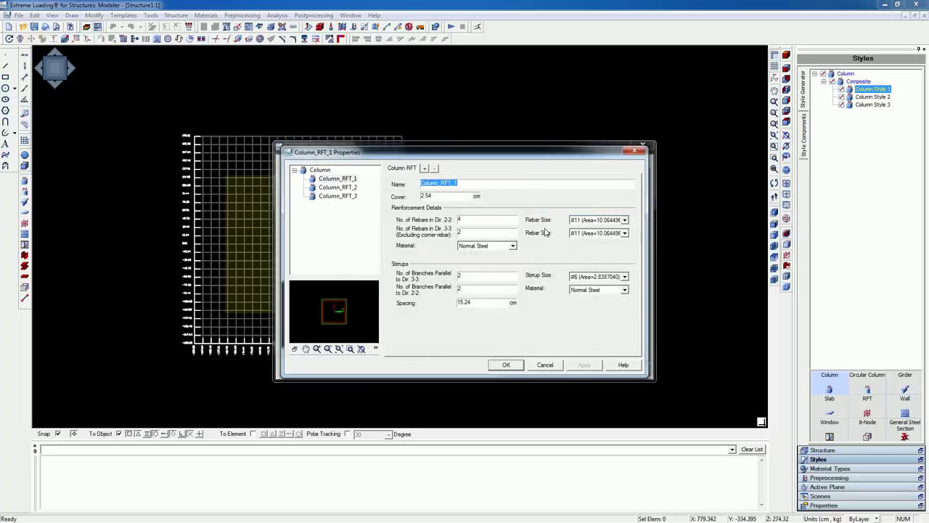
{"action": "left_click", "coordinate": [435, 195]}
{"action": "left_click_drag", "start_coordinate": [433, 195], "coordinate": [425, 195]}
{"action": "type", "text": "2."}
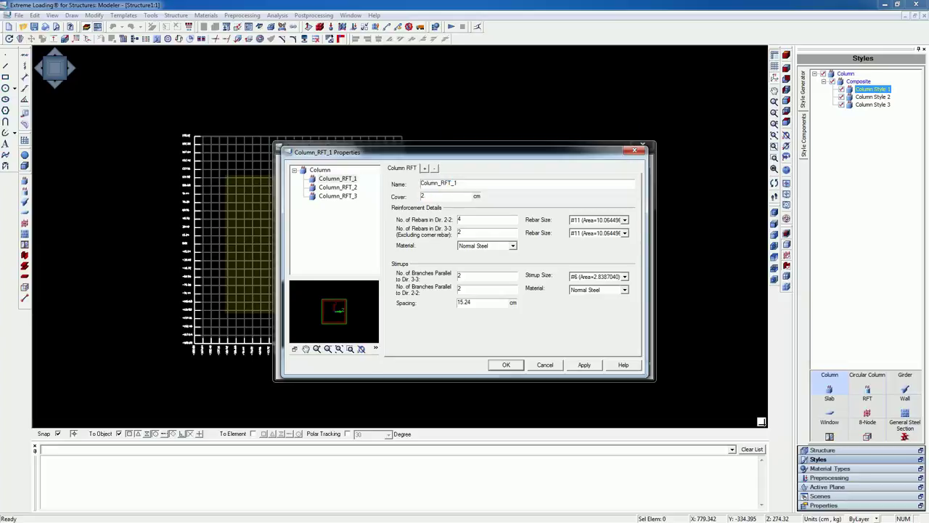
Step: Set the number of rebars to 2 in direction 2-2 and 0 in direction 3-3
{"action": "double_click", "coordinate": [461, 220]}
{"action": "double_click", "coordinate": [463, 219]}
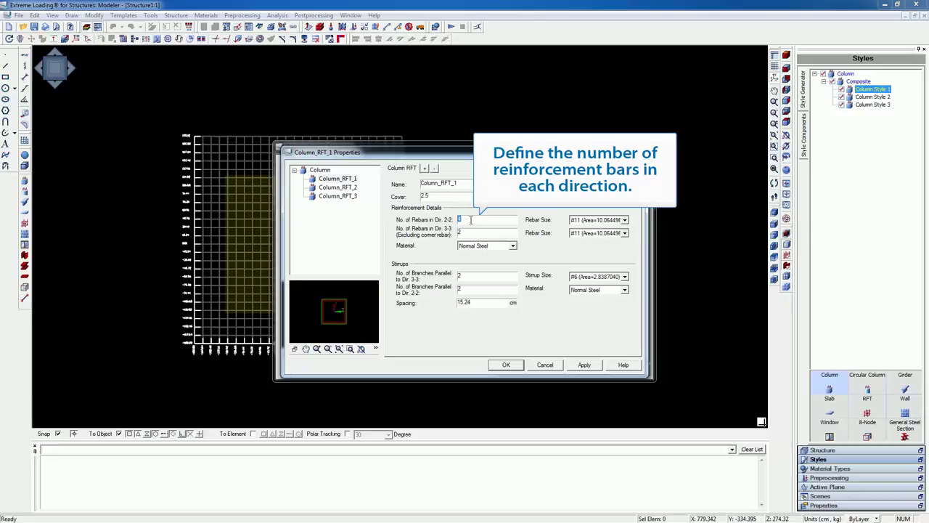
{"action": "type", "text": "2"}
{"action": "left_click", "coordinate": [461, 232]}
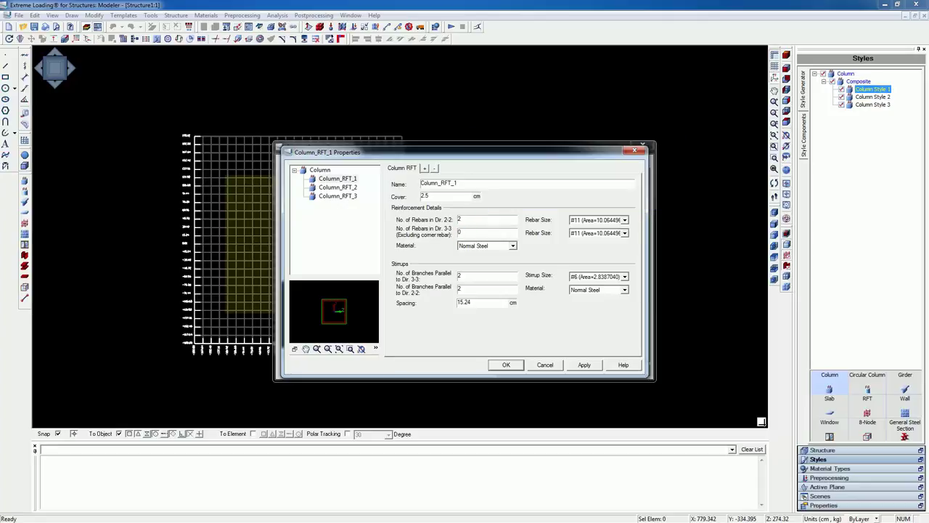
Step: Set the rebar size for direction 2-2 to #5
{"action": "left_click", "coordinate": [624, 220]}
{"action": "scroll", "coordinate": [624, 228], "scroll_direction": "up", "scroll_amount": 3}
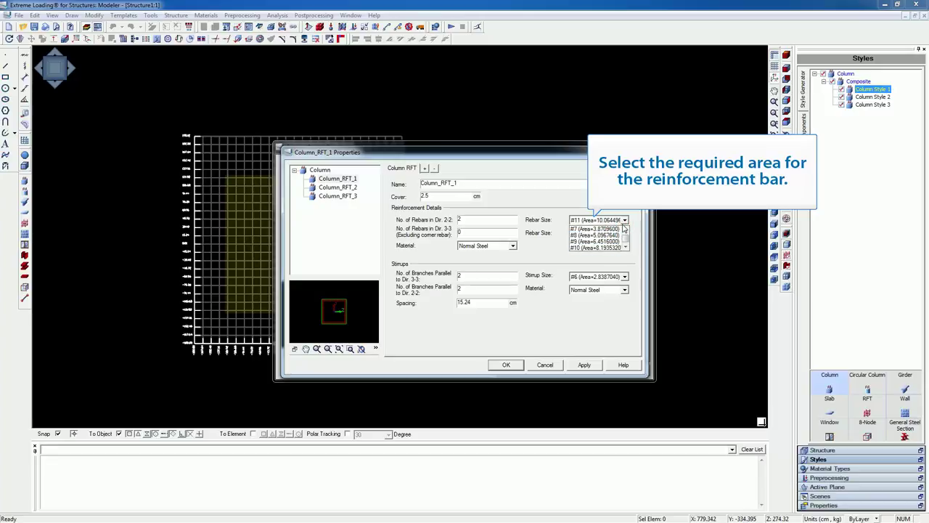
{"action": "scroll", "coordinate": [626, 230], "scroll_direction": "up", "scroll_amount": 3}
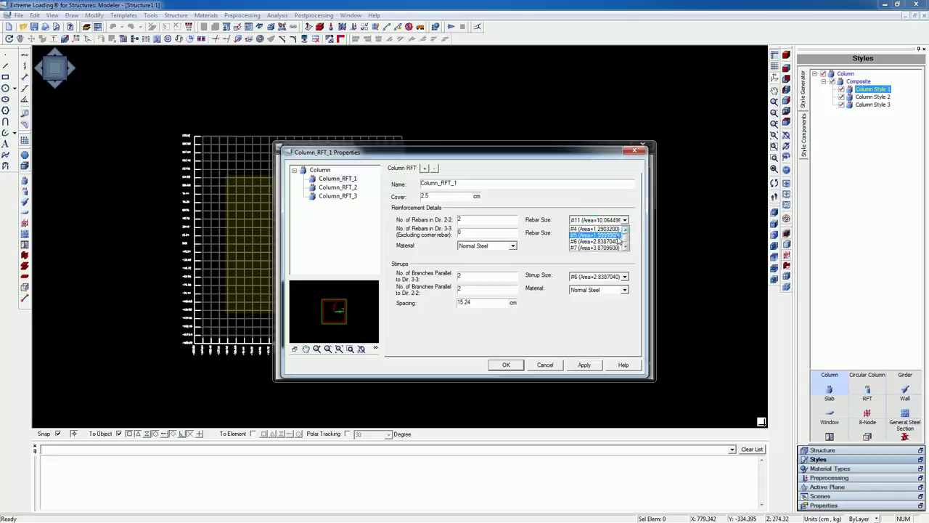
{"action": "left_click", "coordinate": [618, 236]}
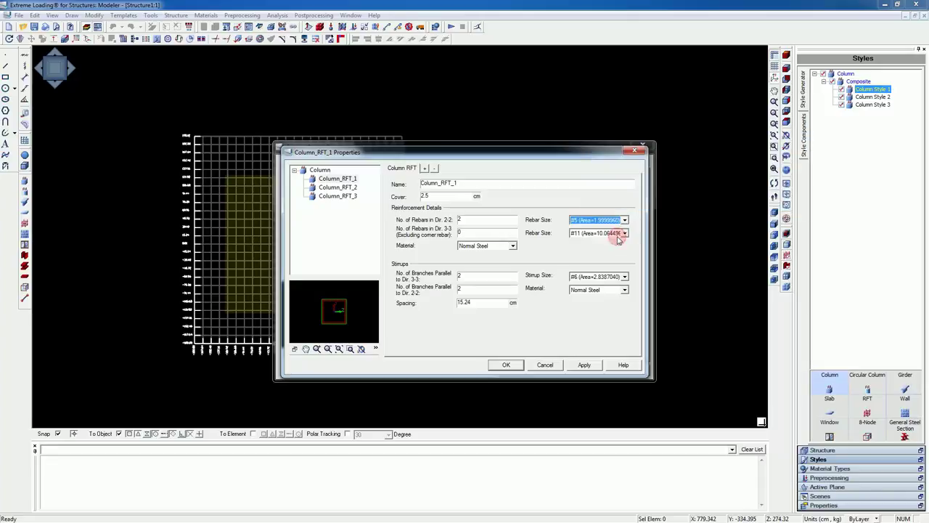
Step: Choose Normal Steel as the material of the reinforcement bars and apply the reinforcement settings
{"action": "left_click", "coordinate": [512, 246]}
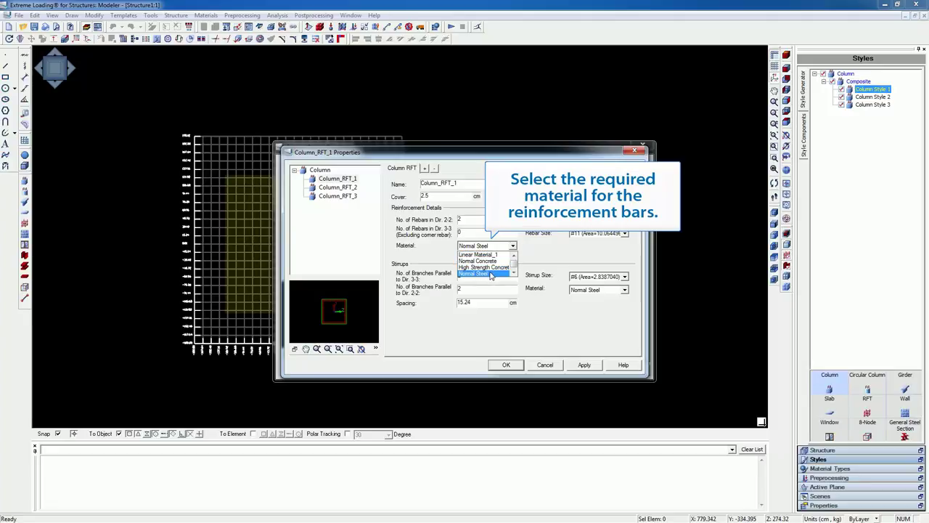
{"action": "left_click", "coordinate": [491, 274]}
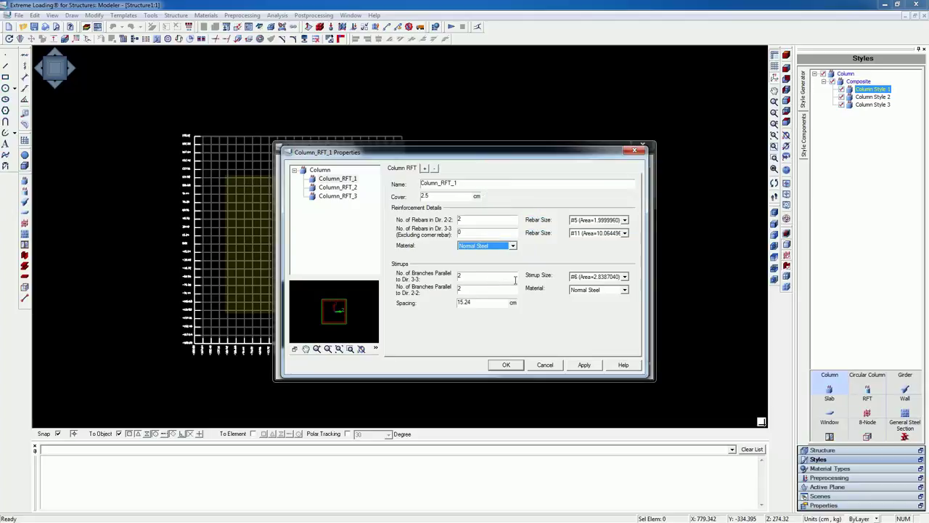
{"action": "left_click", "coordinate": [578, 366]}
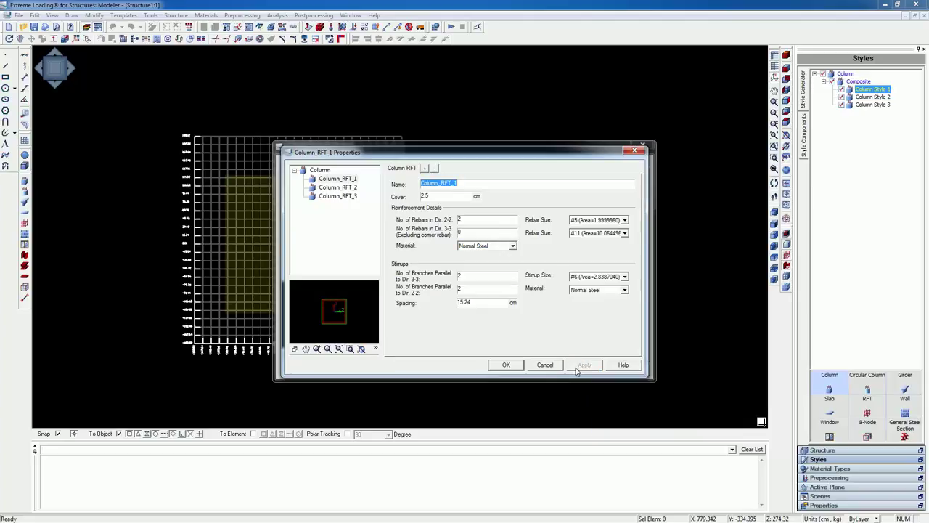
Step: Examine the reinforcement layout up close in the column section preview
{"action": "left_click", "coordinate": [351, 333]}
{"action": "scroll", "coordinate": [350, 334], "scroll_direction": "up", "scroll_amount": 2}
{"action": "scroll", "coordinate": [351, 333], "scroll_direction": "up", "scroll_amount": 2}
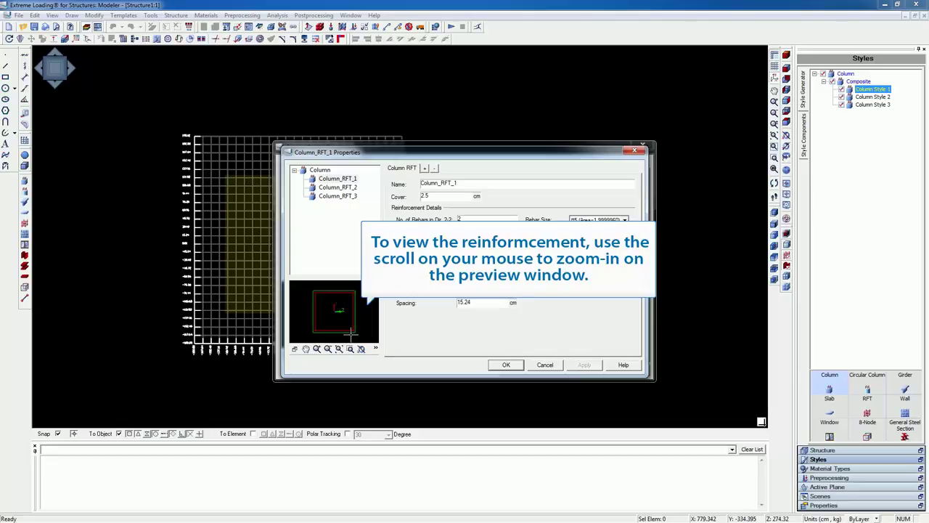
{"action": "scroll", "coordinate": [351, 333], "scroll_direction": "up", "scroll_amount": 1}
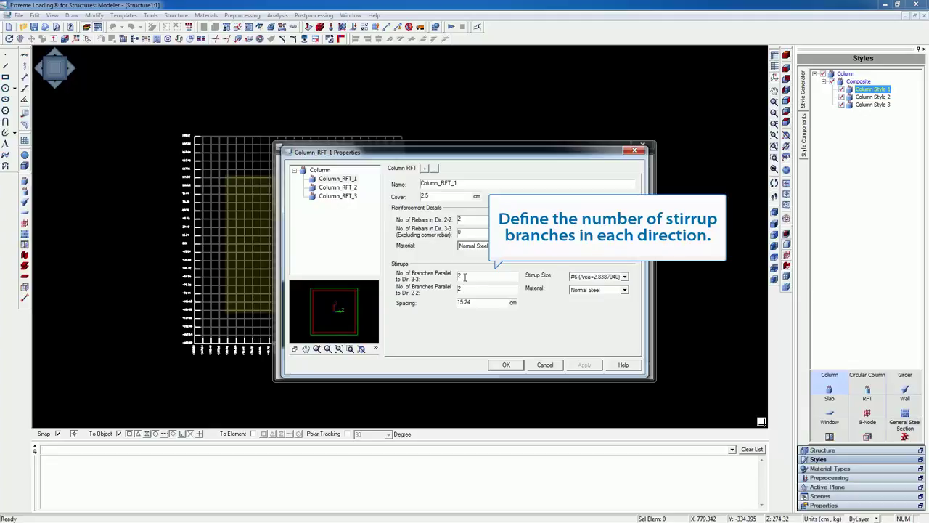
Step: Set the number of stirrup branches to 2 parallel to direction 3-3 and 2 parallel to direction 2-2
{"action": "double_click", "coordinate": [463, 275]}
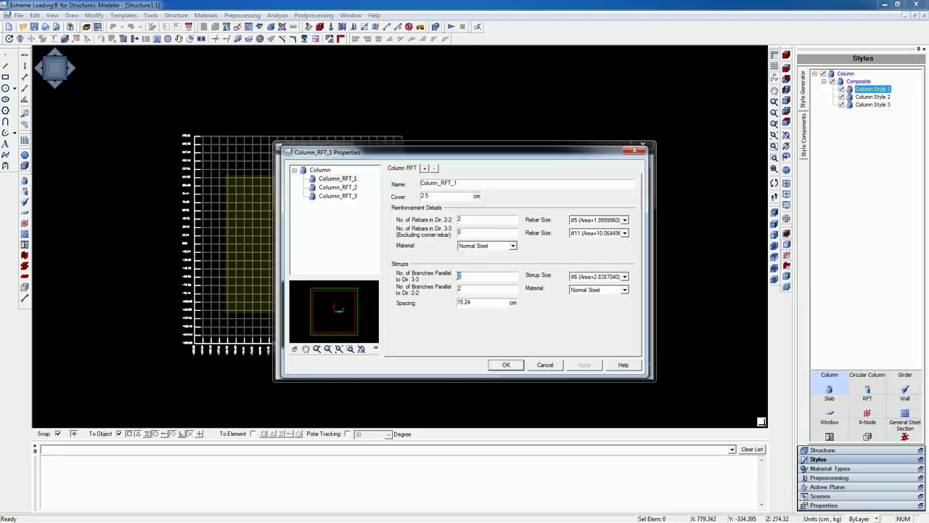
{"action": "type", "text": "2"}
{"action": "double_click", "coordinate": [468, 289]}
{"action": "type", "text": "22"}
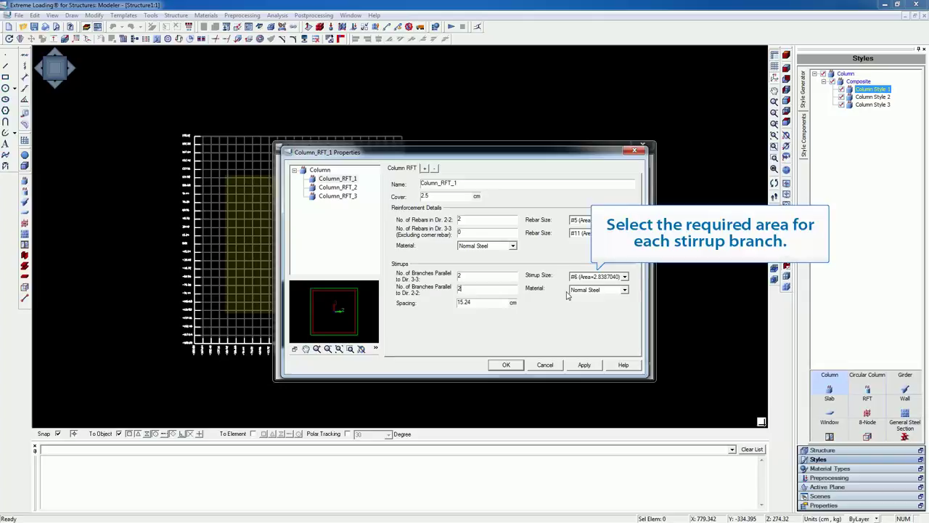
Step: Choose #3 as the stirrup size and Normal Steel as the stirrup material
{"action": "left_click", "coordinate": [624, 277]}
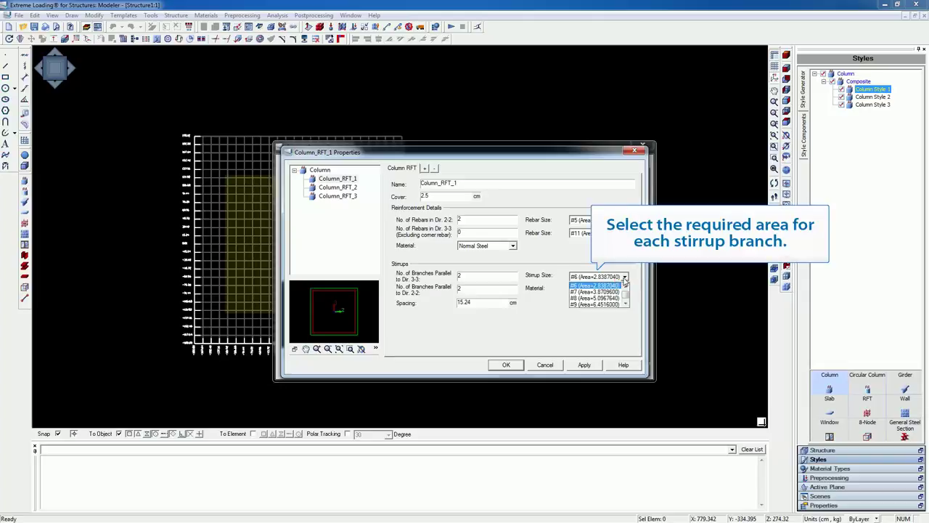
{"action": "scroll", "coordinate": [624, 283], "scroll_direction": "up", "scroll_amount": 2}
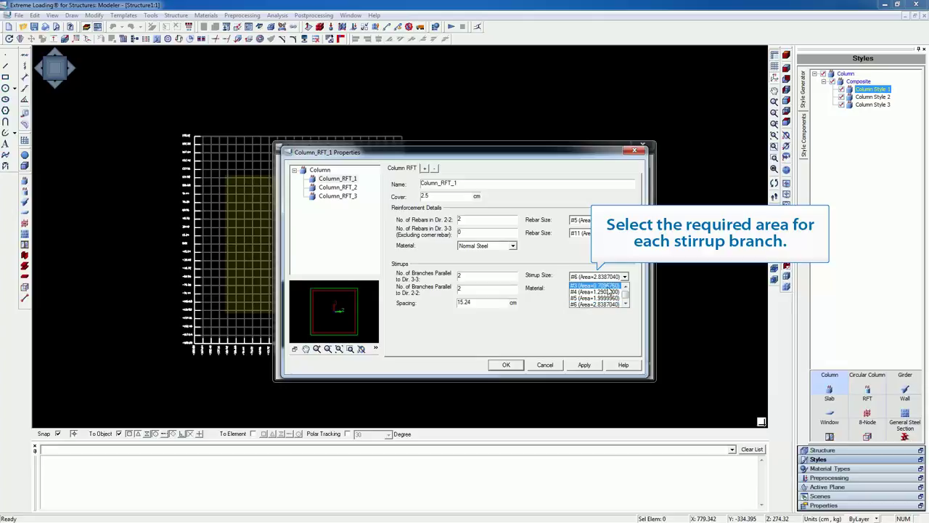
{"action": "left_click", "coordinate": [607, 286]}
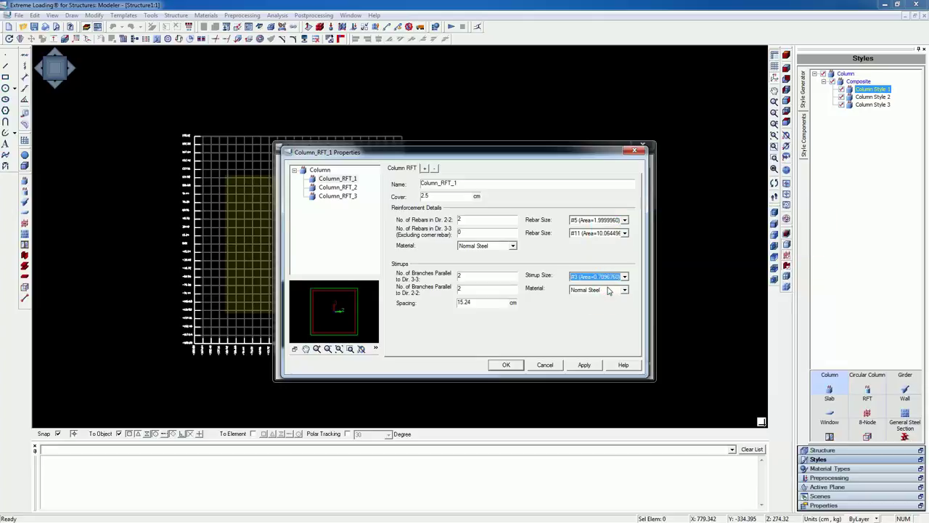
{"action": "left_click", "coordinate": [624, 289]}
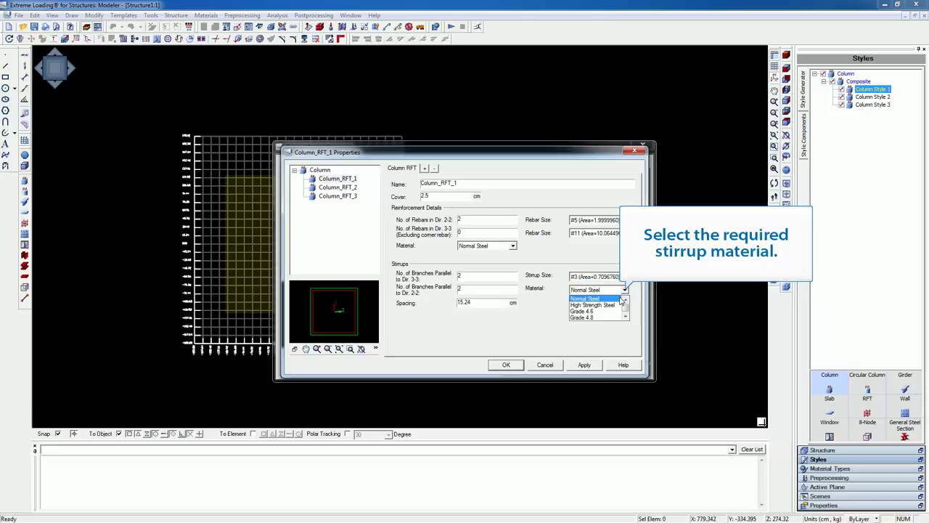
{"action": "scroll", "coordinate": [623, 300], "scroll_direction": "up", "scroll_amount": 2}
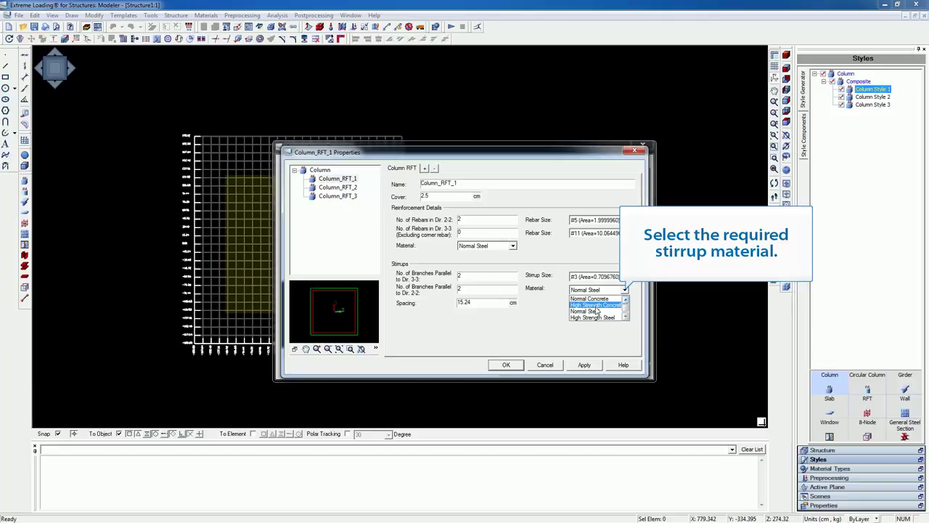
{"action": "left_click", "coordinate": [596, 310]}
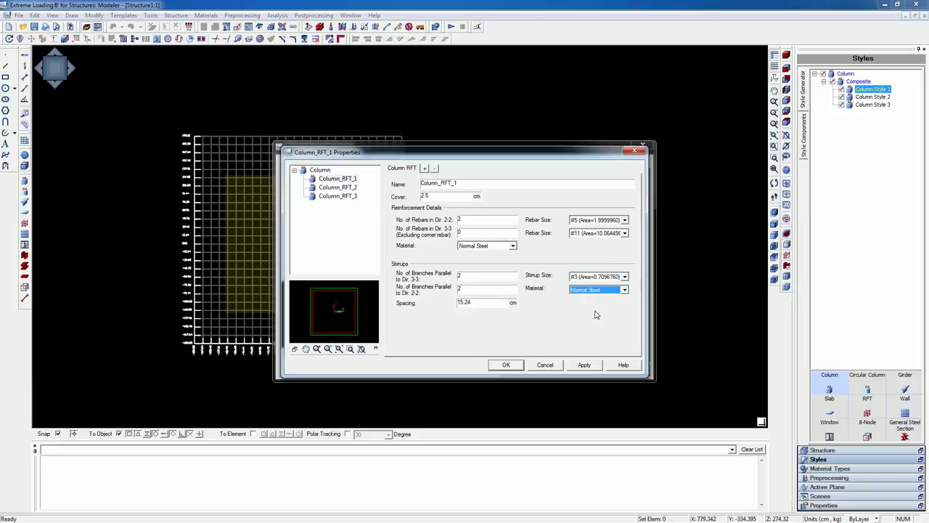
Step: Set the stirrup spacing to 20 cm, then apply and close the column reinforcement properties
{"action": "left_click_drag", "start_coordinate": [478, 301], "coordinate": [458, 307]}
{"action": "type", "text": "20"}
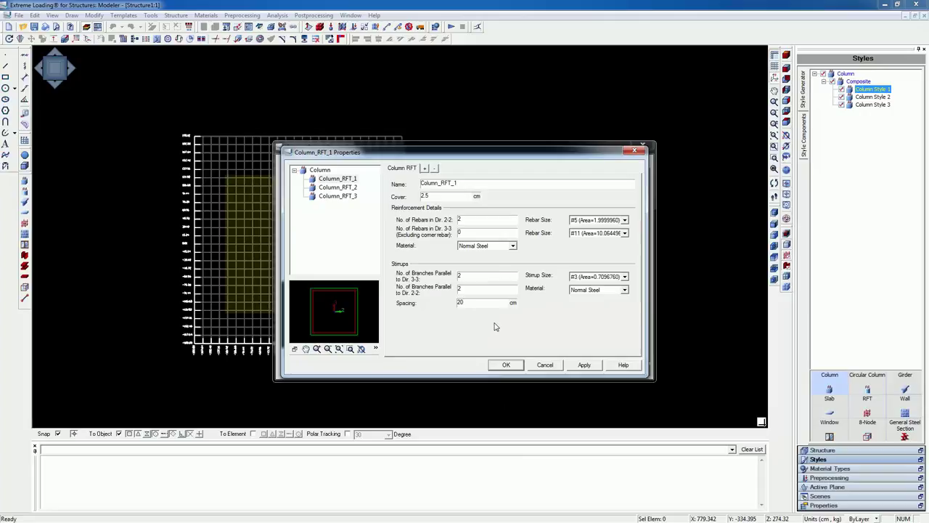
{"action": "left_click", "coordinate": [582, 365]}
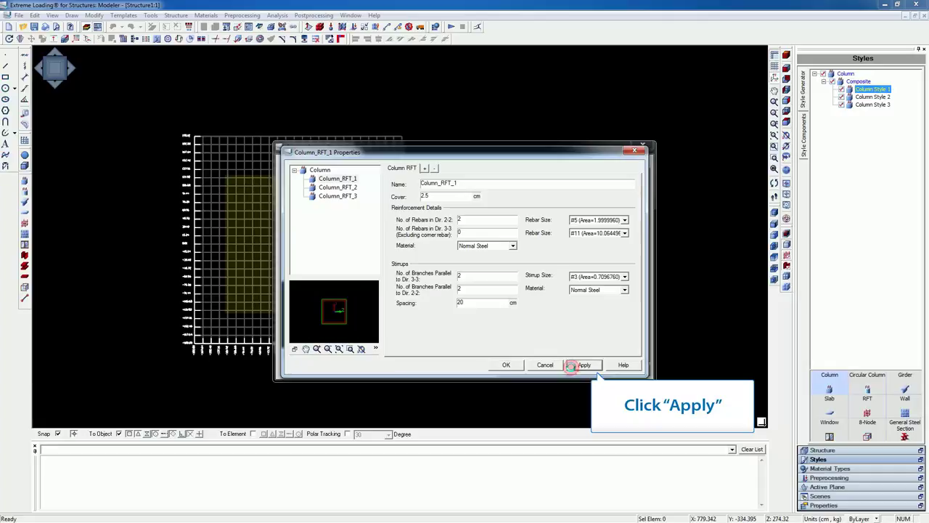
{"action": "left_click", "coordinate": [512, 366]}
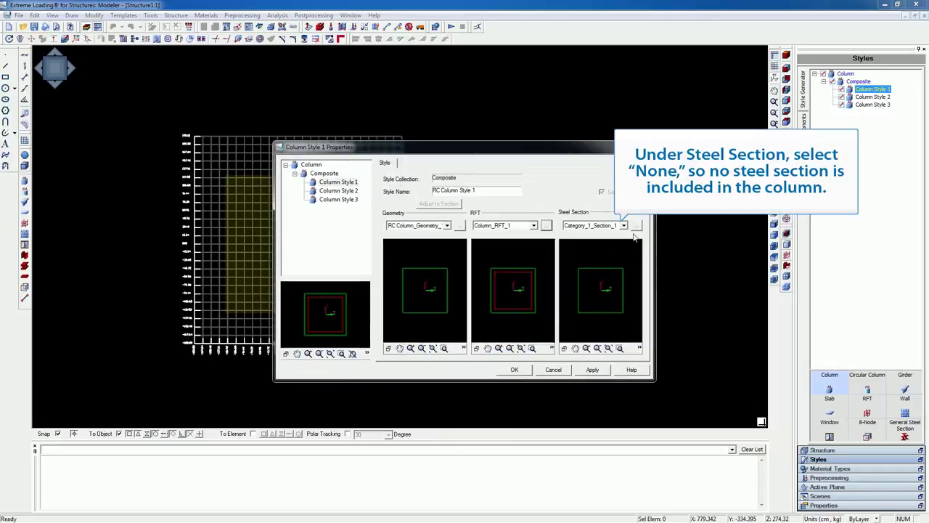
Step: Set the steel section of RC Column Style 1 to None and save the column style
{"action": "left_click", "coordinate": [624, 225]}
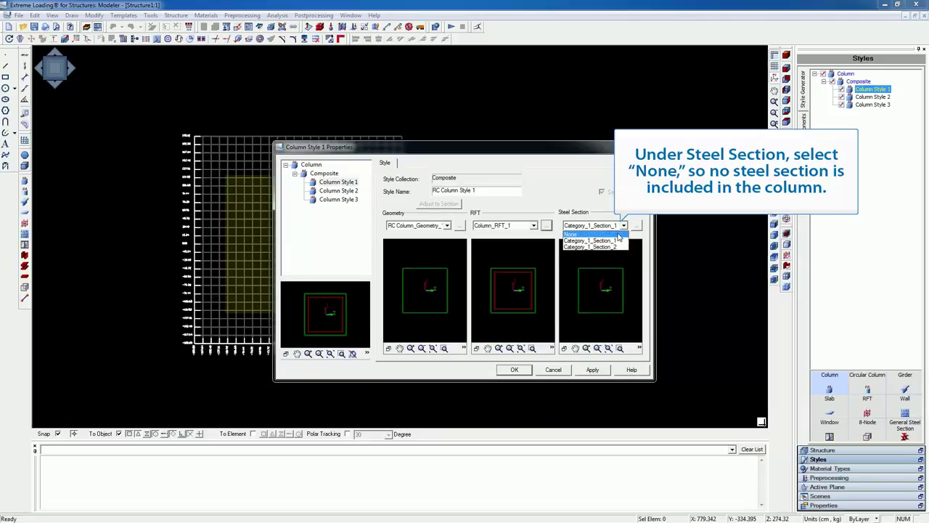
{"action": "left_click", "coordinate": [617, 234]}
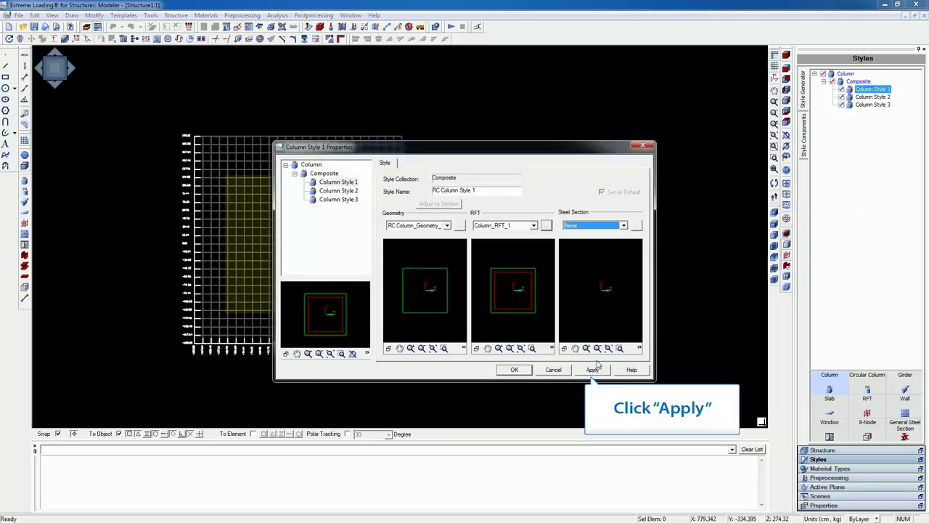
{"action": "left_click", "coordinate": [593, 370]}
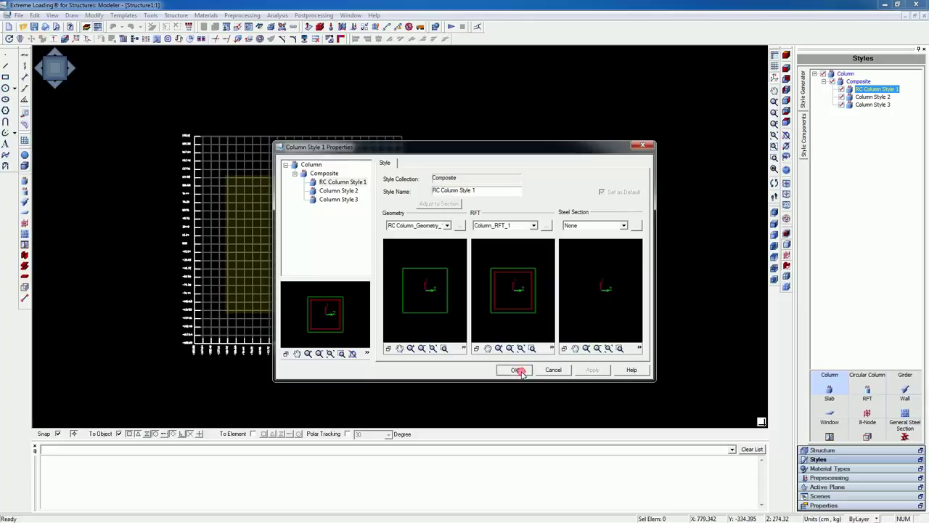
{"action": "left_click", "coordinate": [517, 371]}
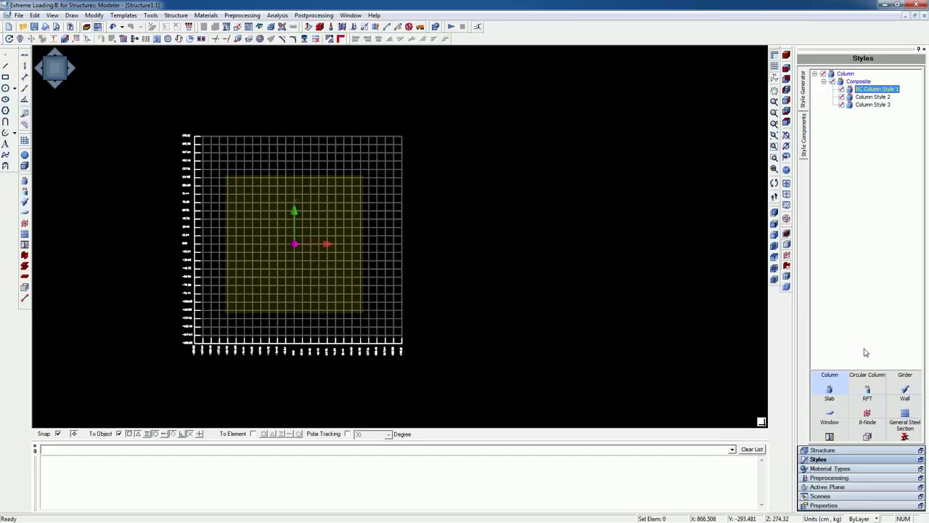
Step: Open the properties of Column Style 2 and rename the style as Steel Column
{"action": "left_click", "coordinate": [858, 98]}
{"action": "double_click", "coordinate": [859, 97]}
{"action": "key", "text": "BackSpace"}
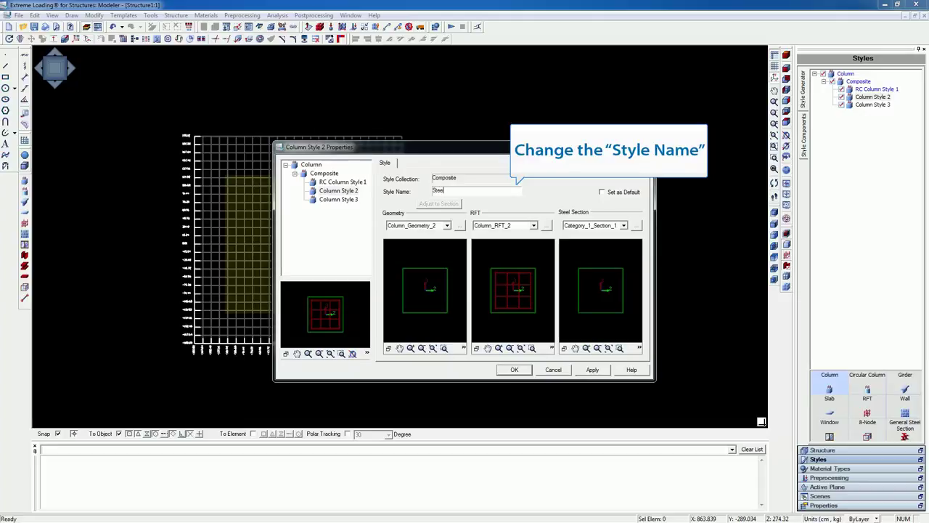
{"action": "type", "text": "Steel Column"}
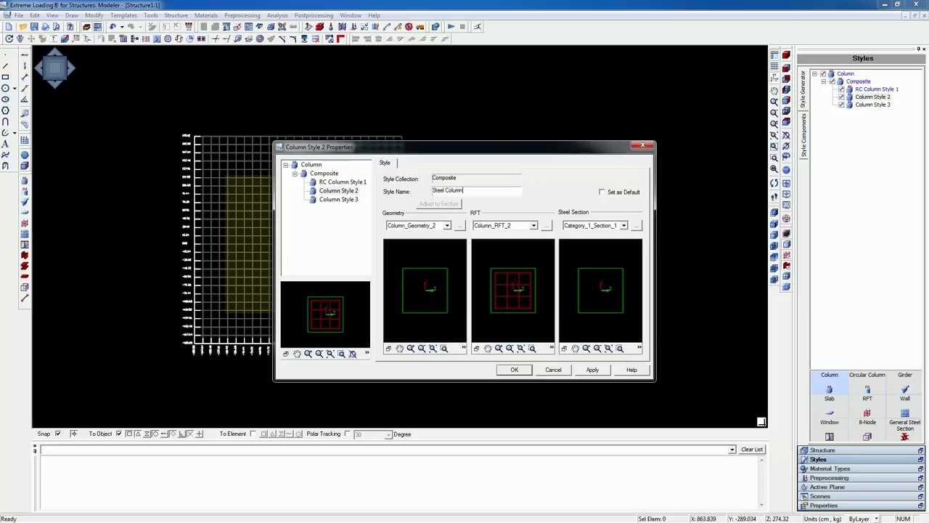
Step: Use Column_Geometry_2 as the style's geometry and rename that geometry as Steel column geometry
{"action": "left_click", "coordinate": [447, 227]}
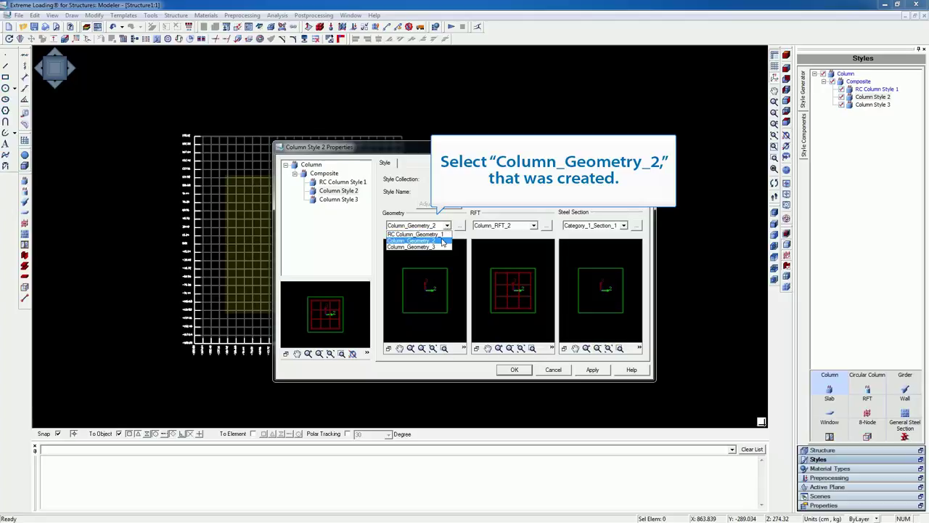
{"action": "left_click", "coordinate": [442, 241]}
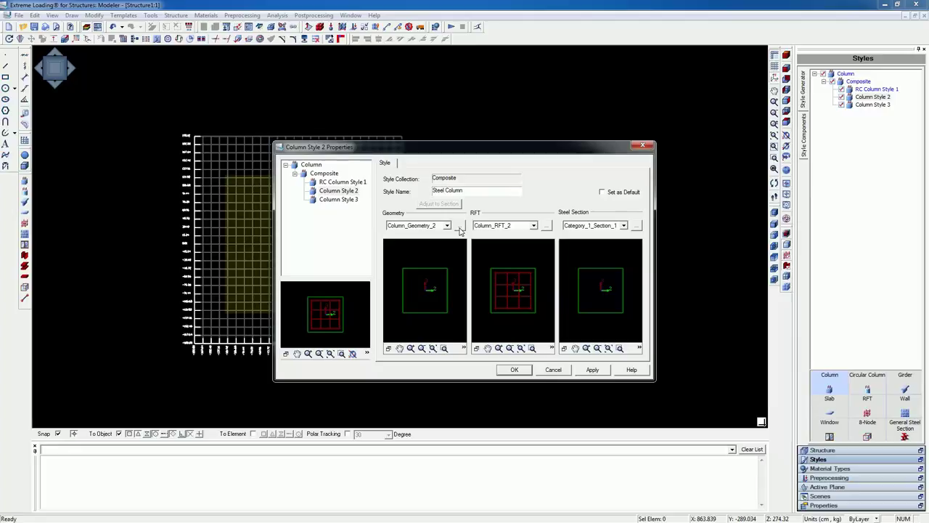
{"action": "left_click", "coordinate": [459, 226]}
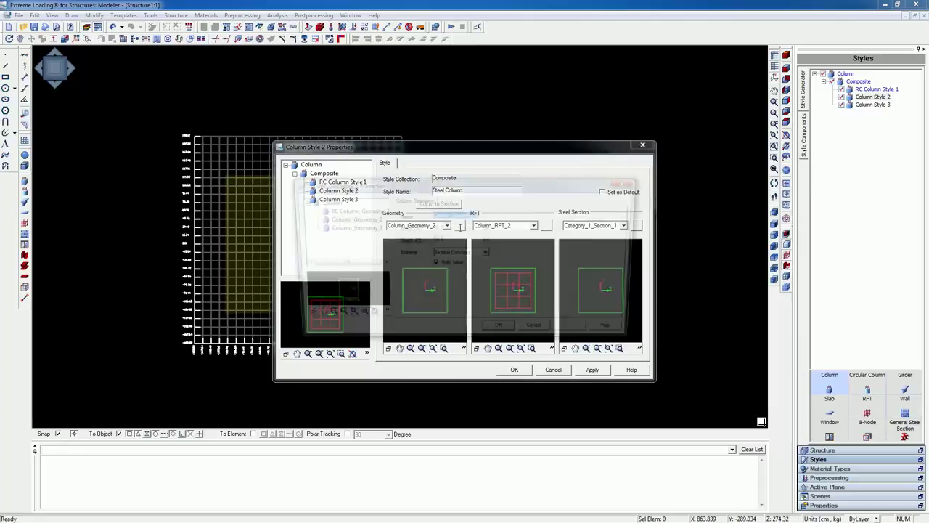
{"action": "key", "text": "Delete"}
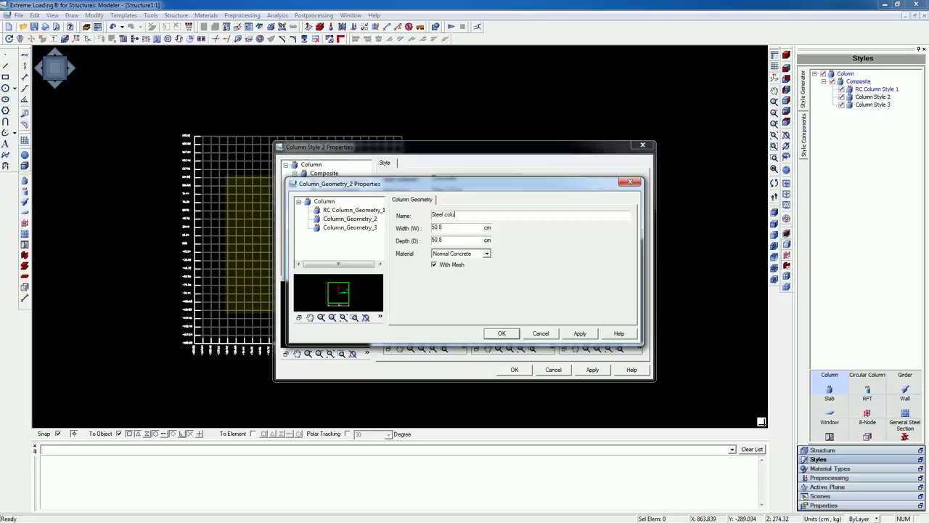
{"action": "type", "text": "Steel column geometry"}
Step: Set the steel column geometry's width and depth to 30 cm each
{"action": "left_click_drag", "start_coordinate": [486, 230], "coordinate": [432, 227]}
{"action": "type", "text": "30"}
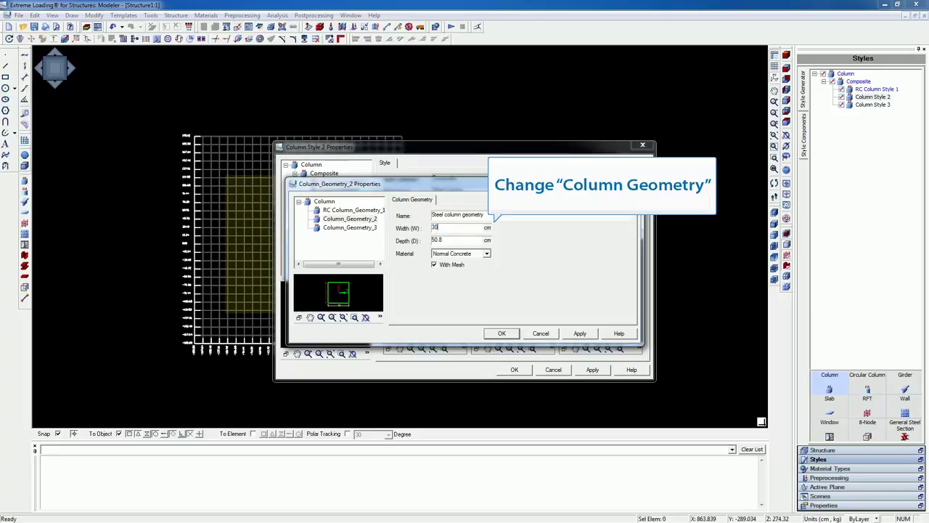
{"action": "key", "text": "Tab"}
{"action": "type", "text": "3"}
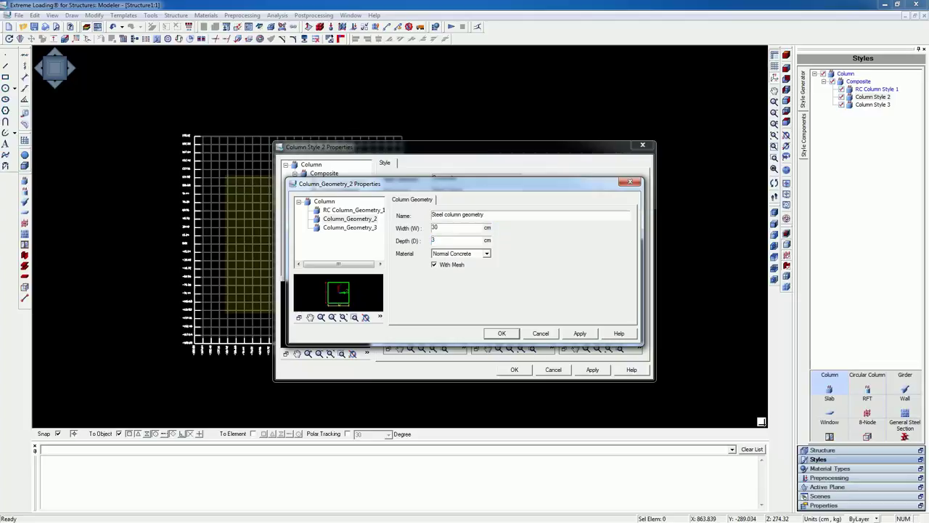
Step: Choose Filler_1 as the material of the steel column geometry and save the geometry properties
{"action": "left_click", "coordinate": [486, 254]}
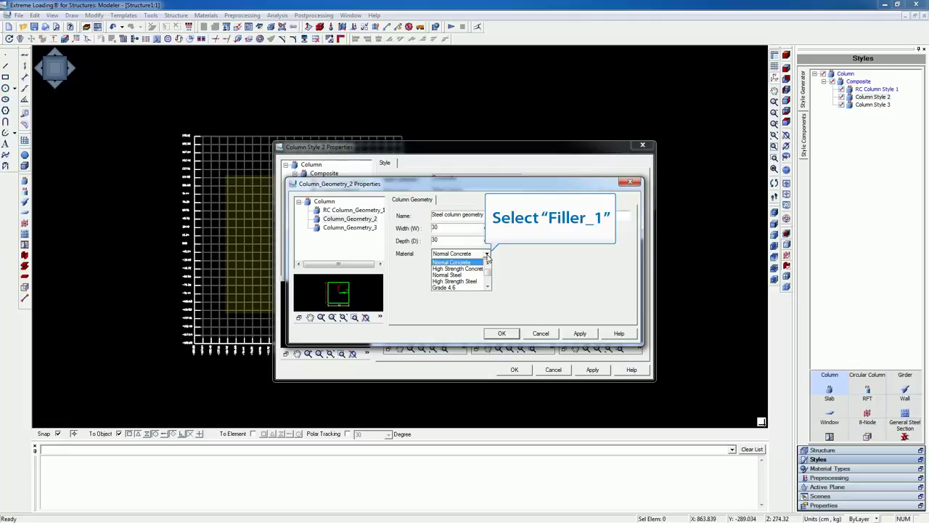
{"action": "scroll", "coordinate": [487, 259], "scroll_direction": "up", "scroll_amount": 1}
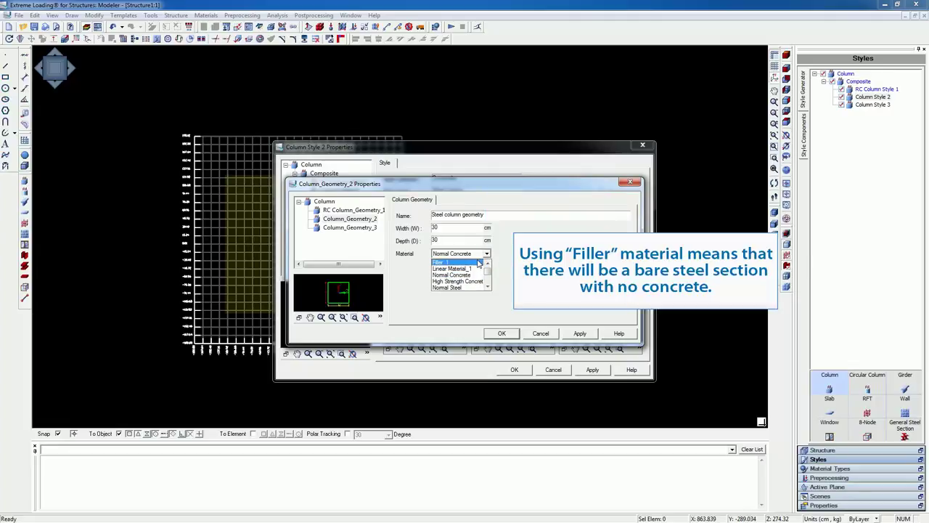
{"action": "left_click", "coordinate": [476, 262]}
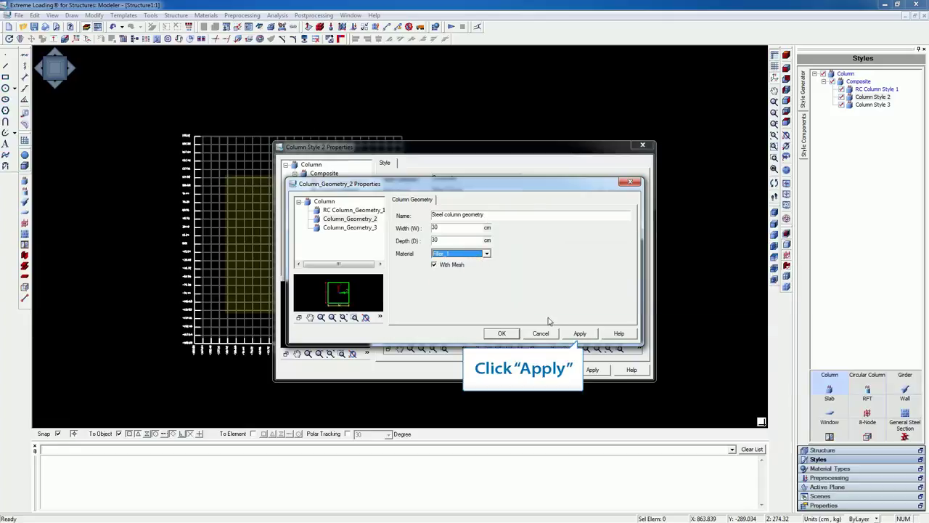
{"action": "left_click", "coordinate": [578, 333]}
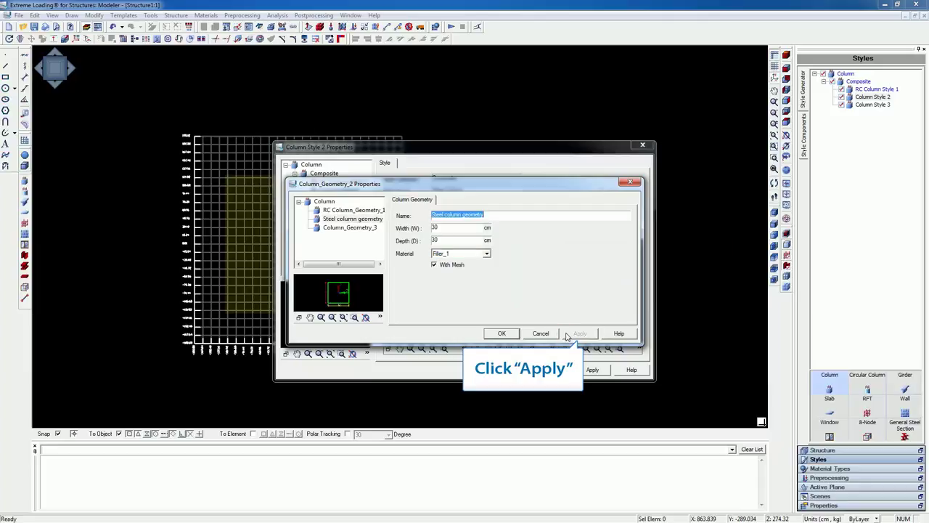
{"action": "left_click", "coordinate": [501, 333]}
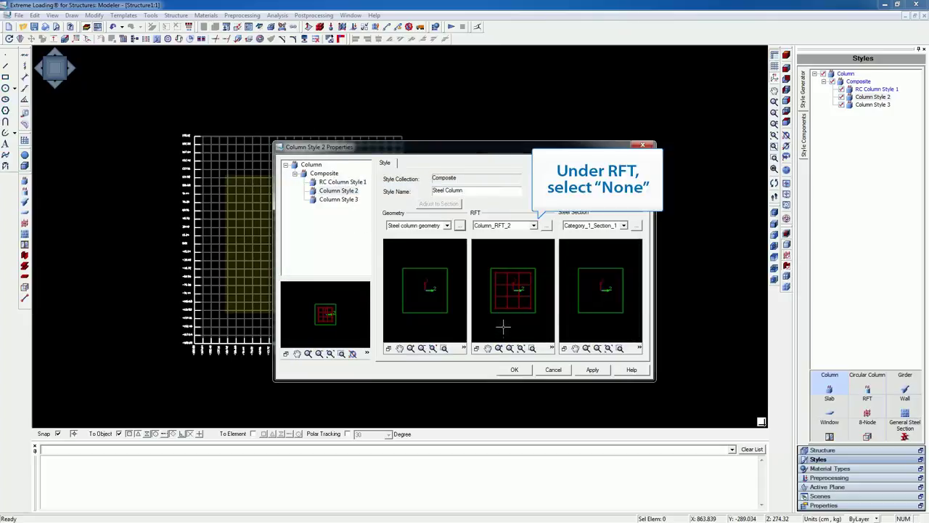
Step: Set the Steel Column style's reinforcement to None and its steel section to Category_1_Section_1
{"action": "left_click", "coordinate": [534, 226]}
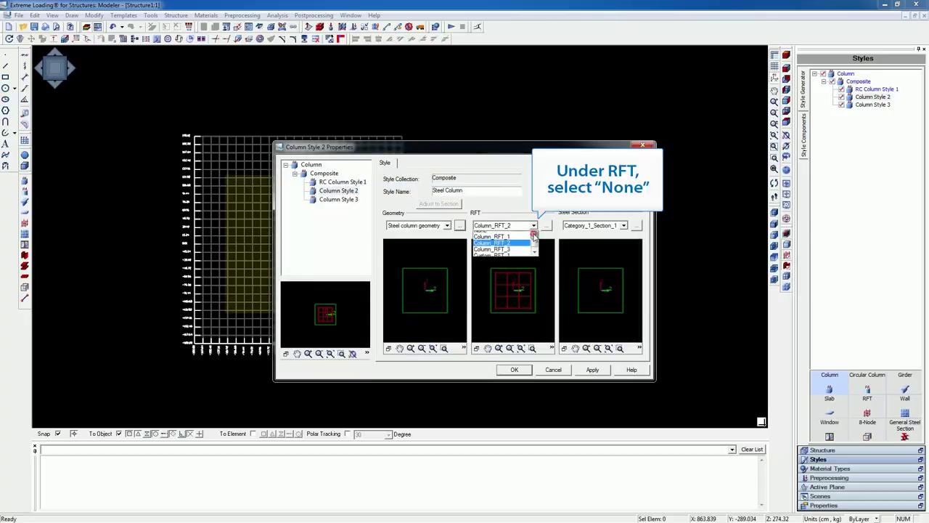
{"action": "scroll", "coordinate": [526, 237], "scroll_direction": "up", "scroll_amount": 1}
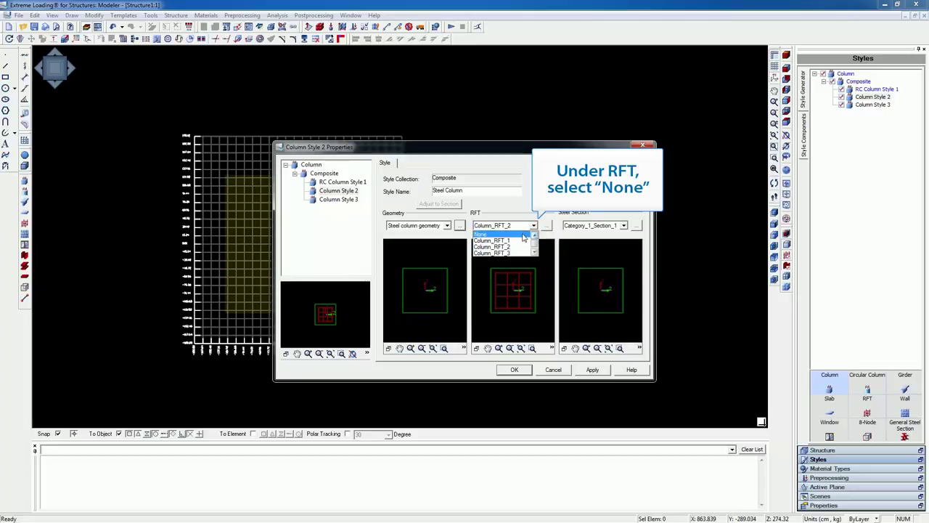
{"action": "left_click", "coordinate": [522, 234]}
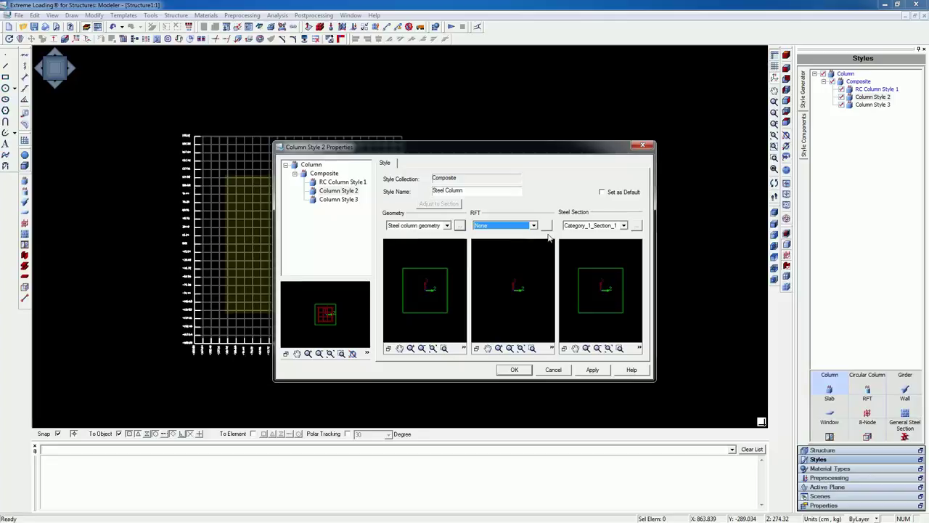
{"action": "left_click", "coordinate": [622, 225]}
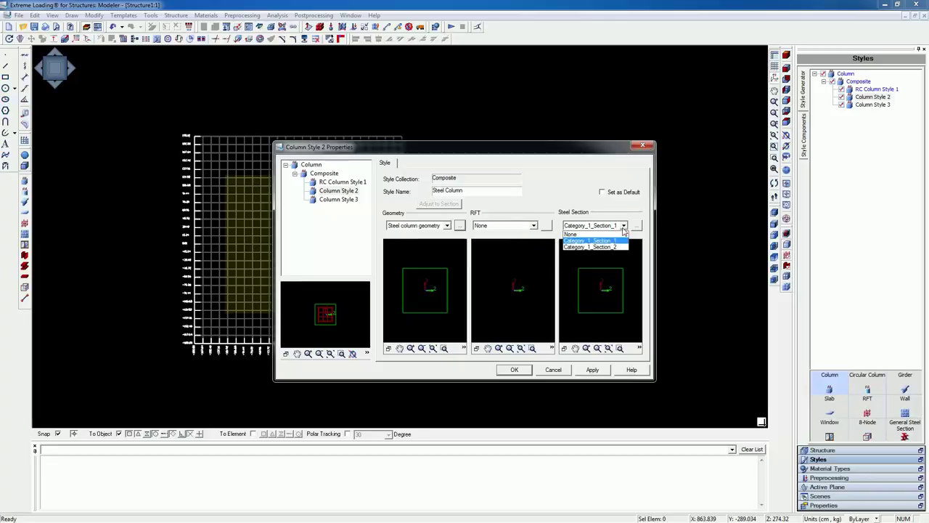
{"action": "left_click", "coordinate": [619, 241]}
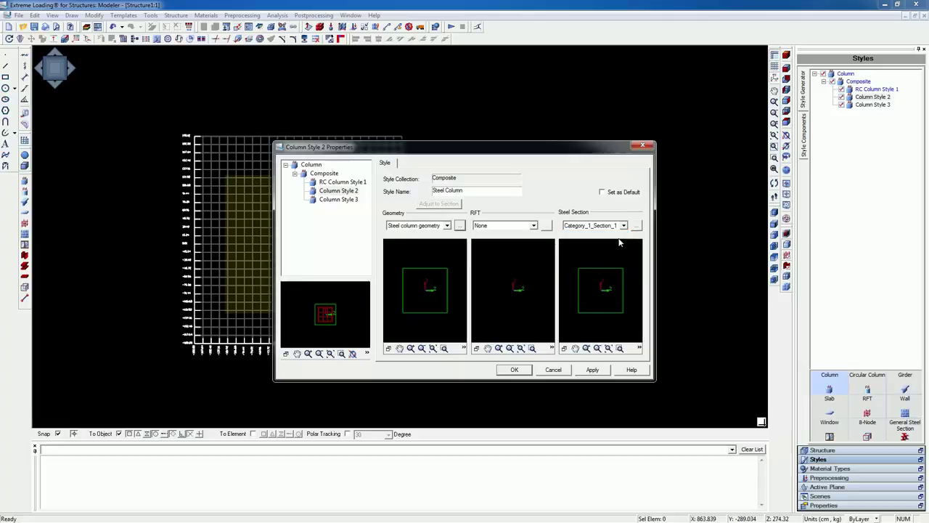
Step: Open the properties of Category_1_Section_1 and look through the section shapes in the AISC (Imperial Label) library
{"action": "left_click", "coordinate": [635, 230]}
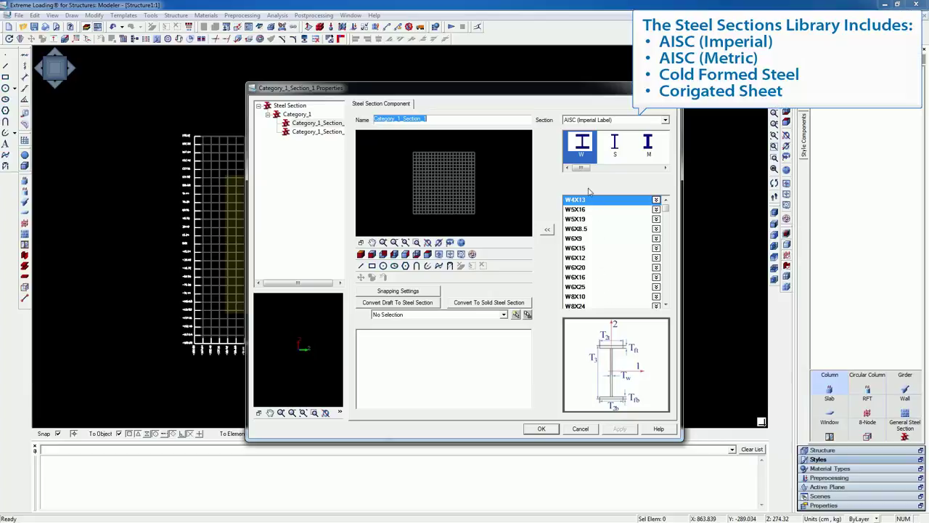
{"action": "left_click", "coordinate": [664, 170]}
{"action": "left_click", "coordinate": [664, 170]}
{"action": "left_click", "coordinate": [664, 170]}
{"action": "left_click", "coordinate": [664, 170]}
{"action": "left_click", "coordinate": [664, 170]}
{"action": "left_click", "coordinate": [664, 169]}
{"action": "left_click", "coordinate": [664, 170]}
{"action": "left_click", "coordinate": [664, 170]}
{"action": "left_click", "coordinate": [664, 170]}
{"action": "left_click", "coordinate": [664, 170]}
{"action": "left_click", "coordinate": [664, 170]}
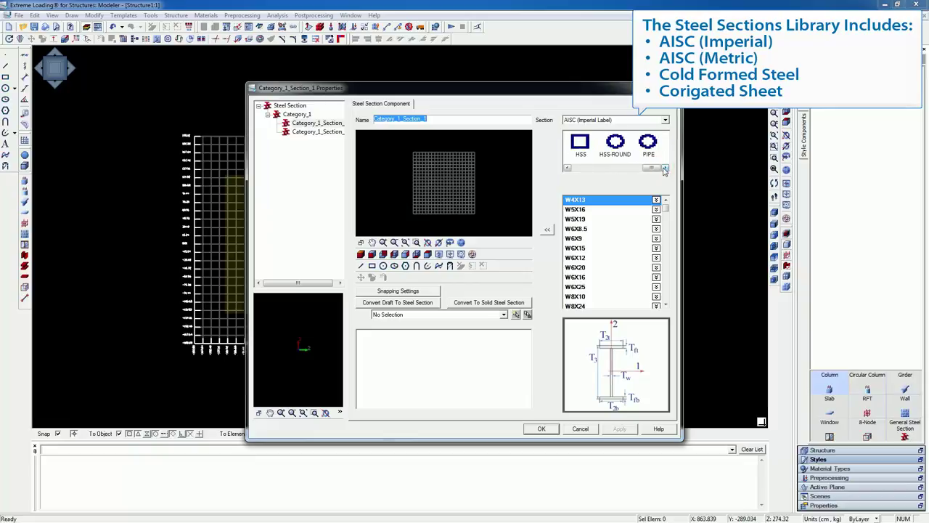
Step: Insert the W4X13 shape from the AISC (Imperial Label) library into Category_1_Section_1
{"action": "left_click", "coordinate": [568, 169]}
{"action": "left_click", "coordinate": [570, 170]}
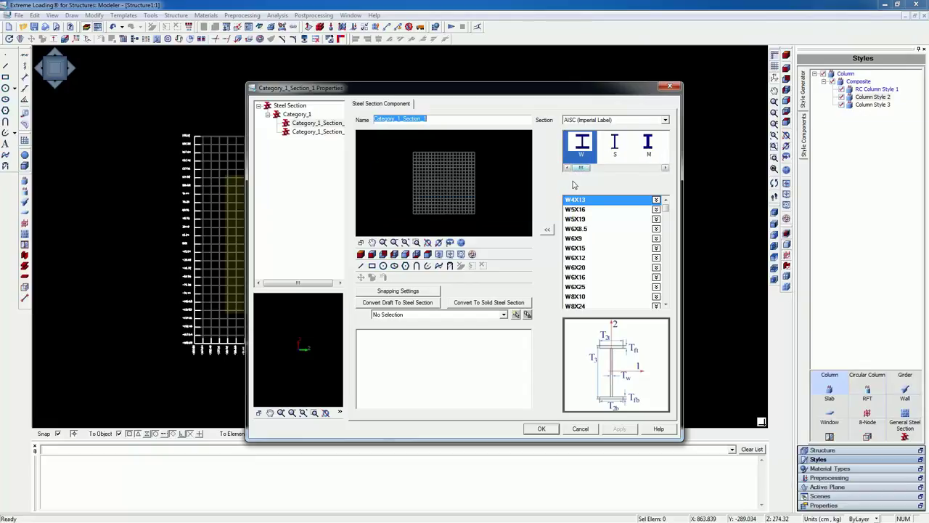
{"action": "left_click", "coordinate": [548, 231]}
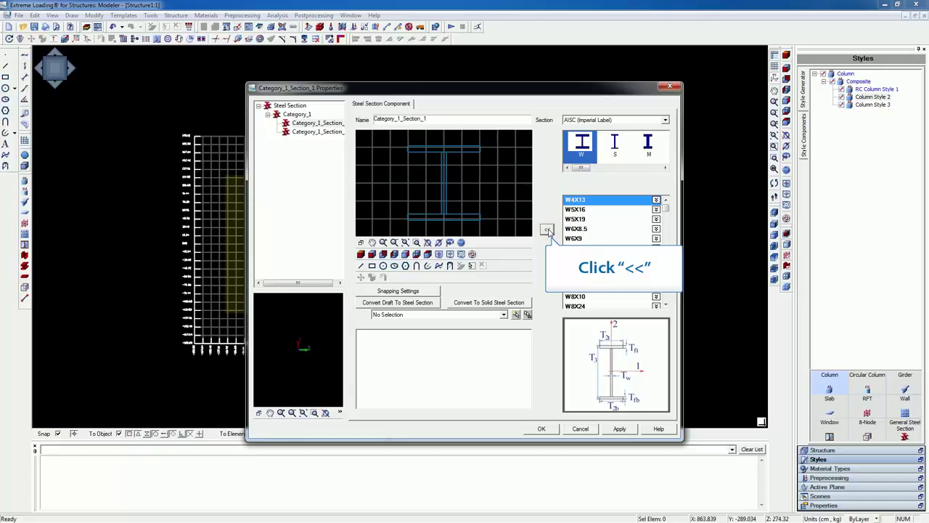
Step: Set the inserted I-beam's outside height (T3) to 30 cm and its web thickness (Tw) to 2 cm
{"action": "left_click", "coordinate": [477, 217]}
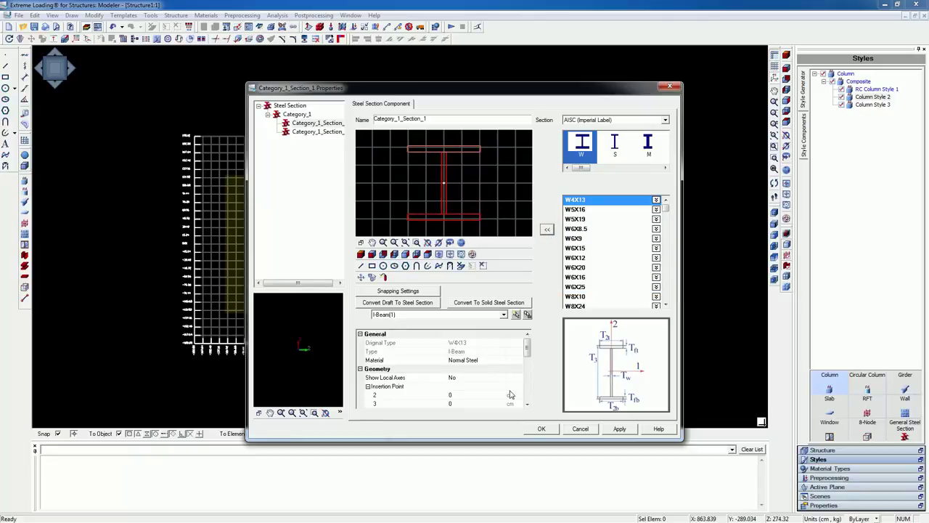
{"action": "left_click", "coordinate": [527, 406]}
{"action": "left_click", "coordinate": [527, 406]}
{"action": "left_click", "coordinate": [527, 406]}
{"action": "left_click", "coordinate": [527, 406]}
{"action": "left_click", "coordinate": [527, 406]}
{"action": "left_click", "coordinate": [527, 406]}
{"action": "left_click", "coordinate": [527, 406]}
{"action": "left_click", "coordinate": [527, 405]}
{"action": "left_click", "coordinate": [527, 406]}
{"action": "left_click", "coordinate": [526, 405]}
{"action": "left_click", "coordinate": [527, 406]}
{"action": "left_click", "coordinate": [526, 405]}
{"action": "left_click", "coordinate": [527, 405]}
{"action": "left_click", "coordinate": [527, 405]}
{"action": "left_click", "coordinate": [527, 405]}
{"action": "left_click", "coordinate": [527, 406]}
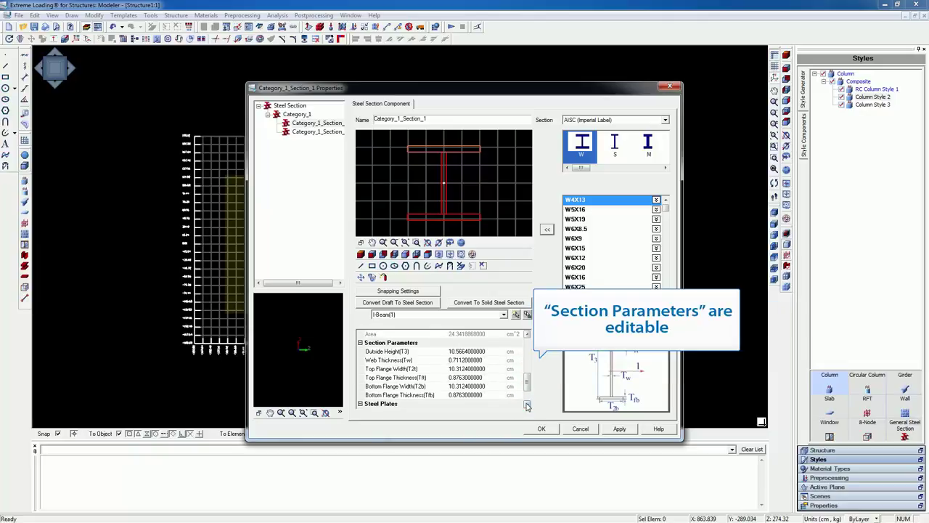
{"action": "left_click", "coordinate": [498, 352]}
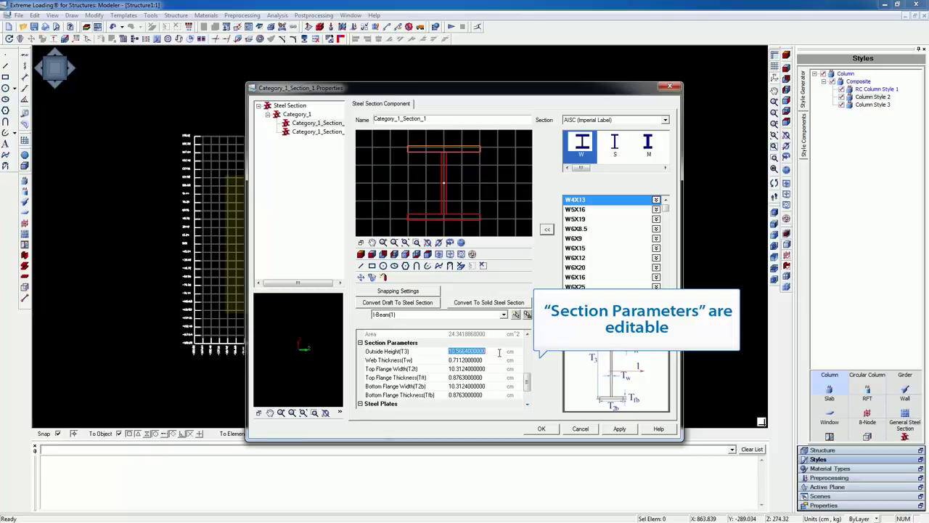
{"action": "type", "text": "30"}
{"action": "key", "text": "Tab"}
{"action": "type", "text": "2"}
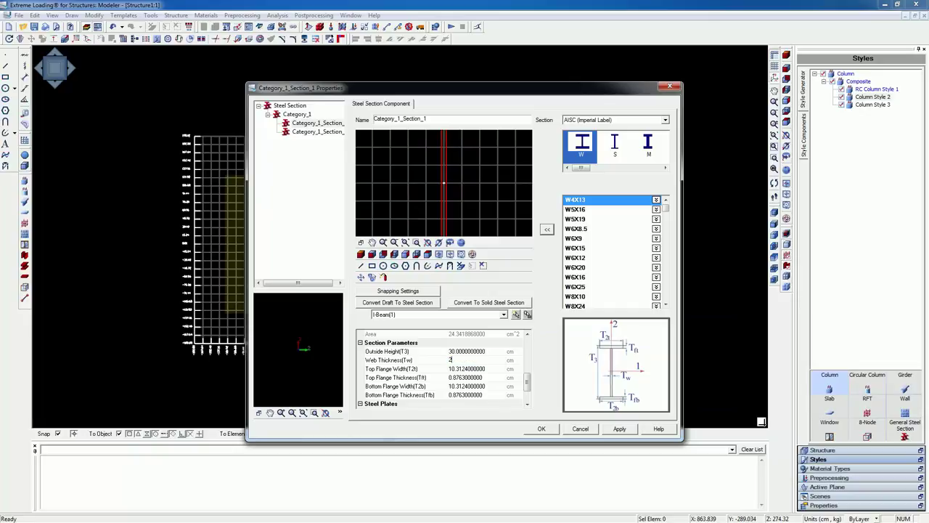
{"action": "key", "text": "Tab"}
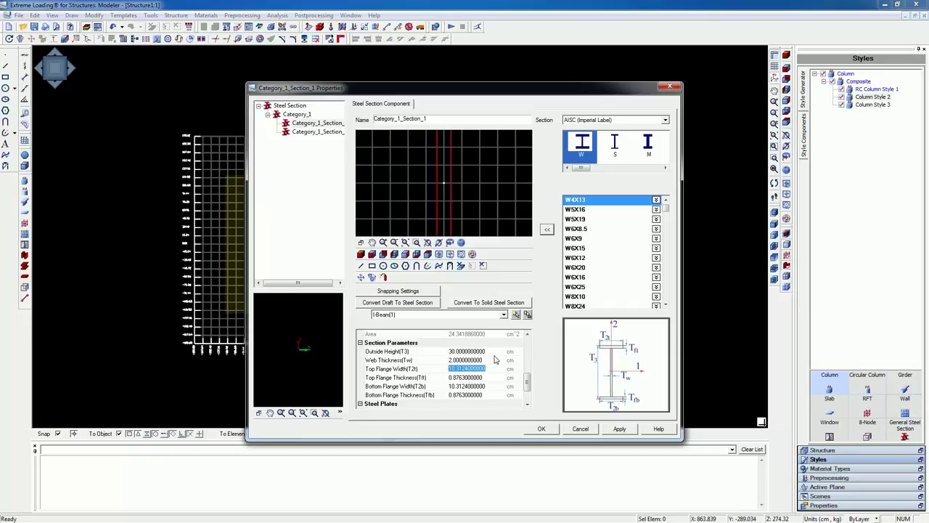
Step: Set the I-beam's top and bottom flange widths to 30 cm and both flange thicknesses to 2 cm
{"action": "type", "text": "30"}
{"action": "key", "text": "Tab"}
{"action": "type", "text": "2"}
{"action": "key", "text": "Tab"}
{"action": "type", "text": "3"}
{"action": "key", "text": "Tab"}
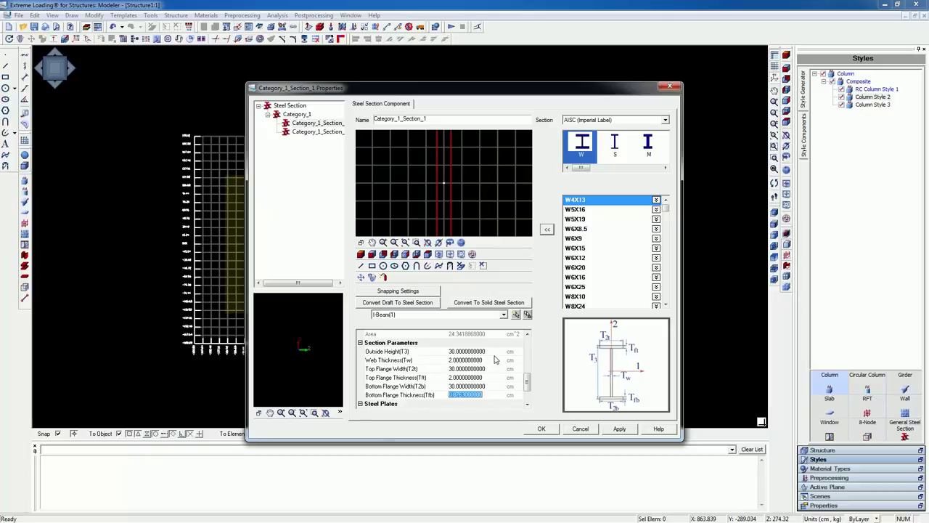
{"action": "type", "text": "2"}
Step: Step through the I-beam's steel plates to identify the top flange, web and bottom flange
{"action": "left_click", "coordinate": [527, 406]}
{"action": "left_click", "coordinate": [527, 406]}
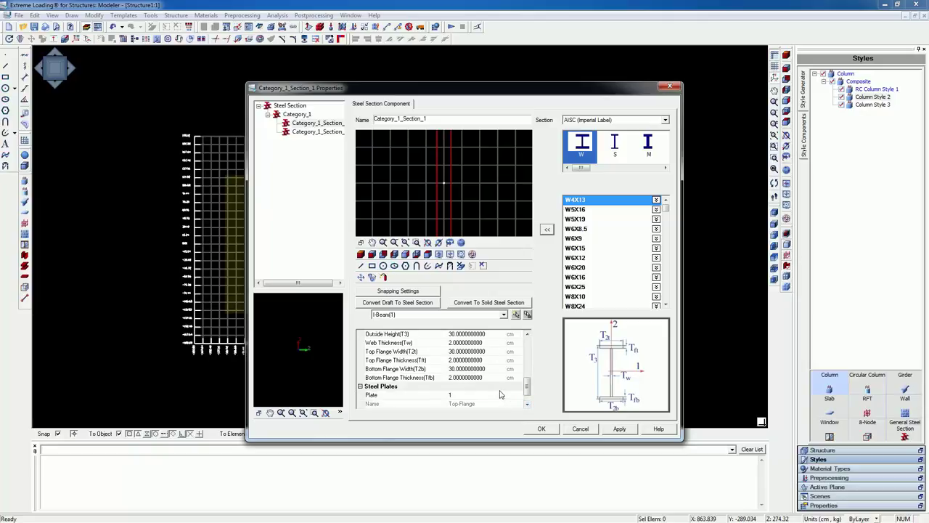
{"action": "left_click", "coordinate": [499, 394]}
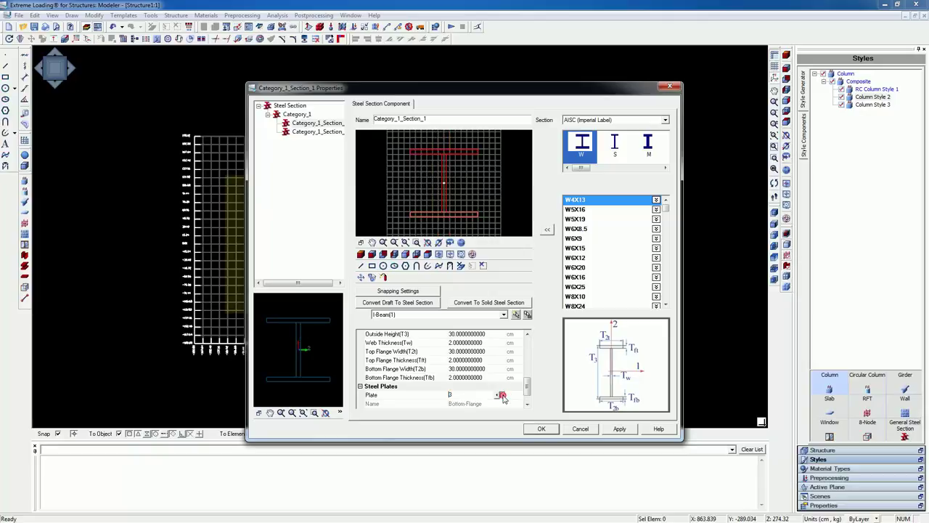
{"action": "left_click", "coordinate": [503, 396]}
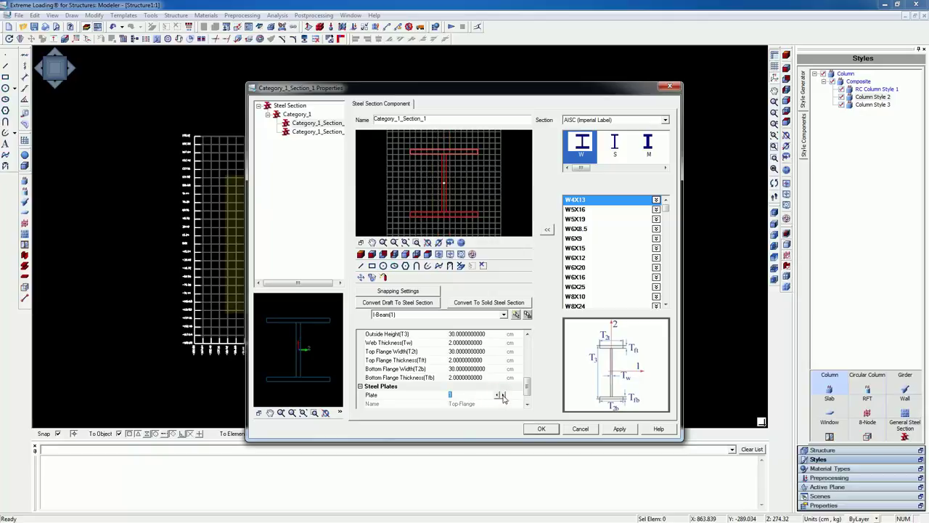
{"action": "left_click", "coordinate": [502, 396]}
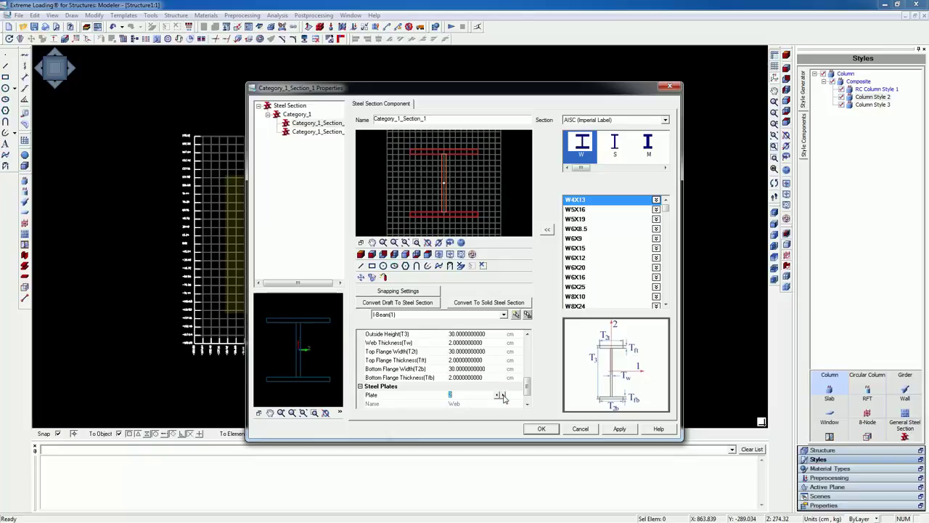
{"action": "left_click", "coordinate": [502, 396]}
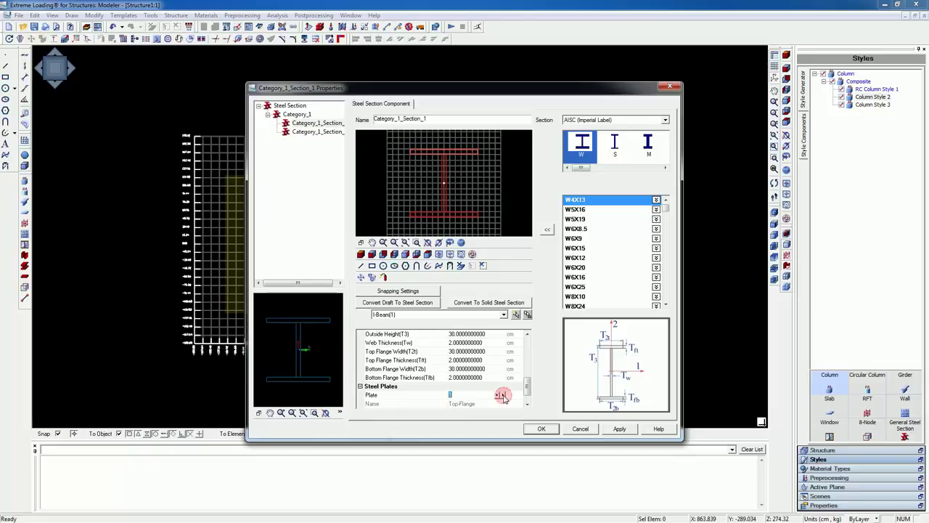
{"action": "left_click", "coordinate": [502, 395]}
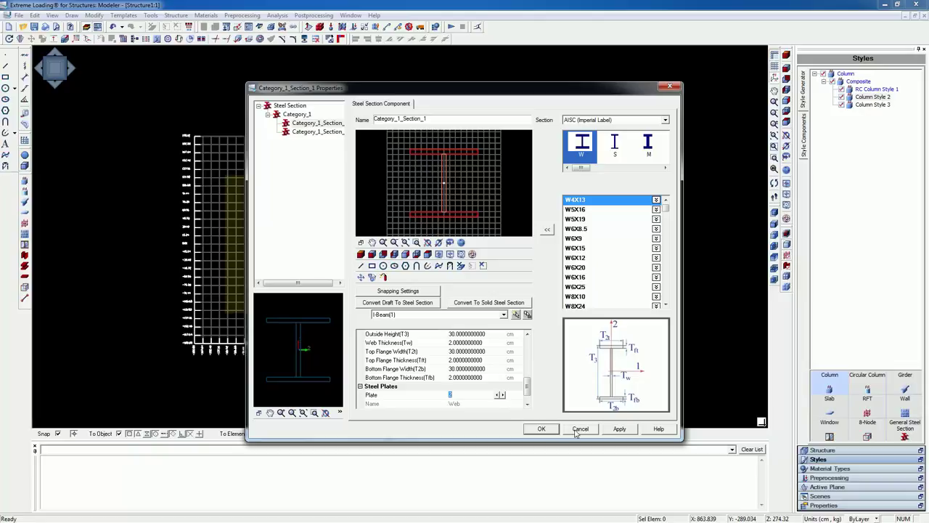
Step: Apply and save the properties of Category_1_Section_1 and of the Steel Column style
{"action": "left_click", "coordinate": [618, 429]}
{"action": "left_click", "coordinate": [542, 429]}
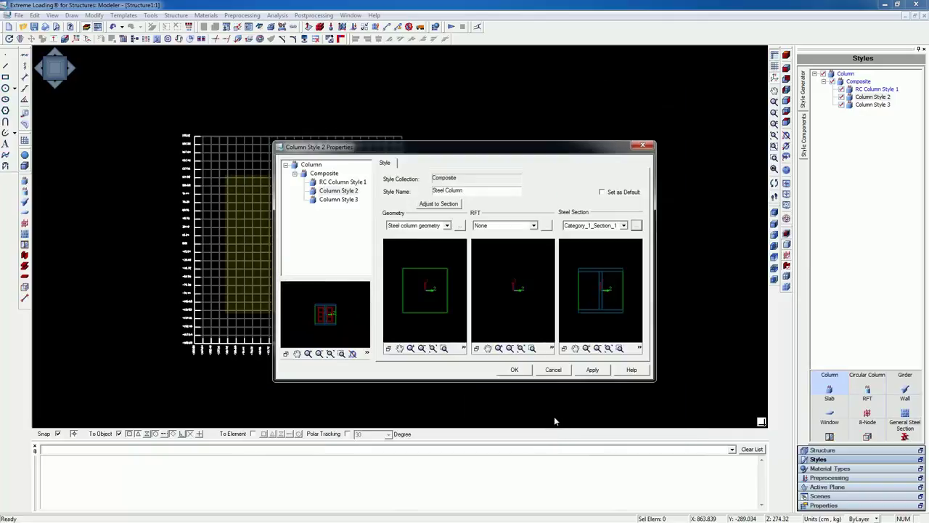
{"action": "left_click", "coordinate": [592, 369]}
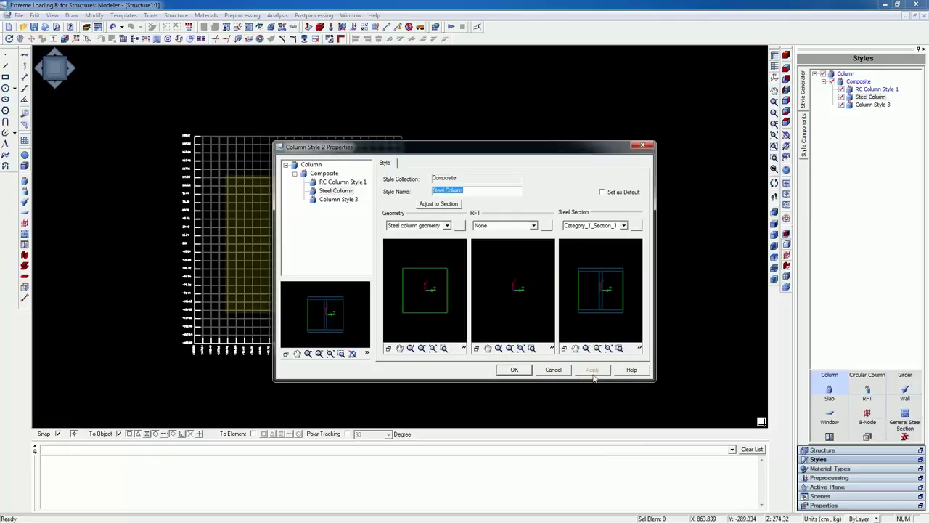
{"action": "left_click", "coordinate": [512, 370]}
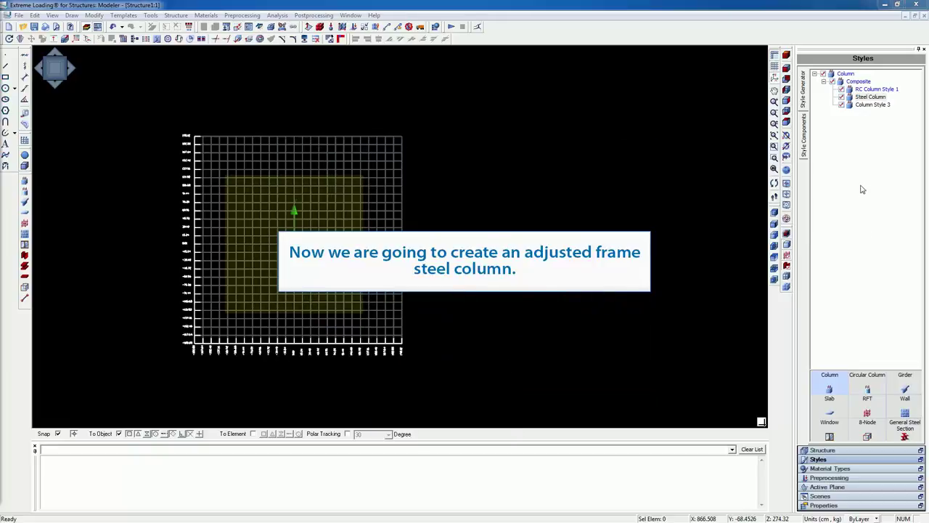
Step: Open the properties of Column Style 3 and rename the style as Steel Column 2
{"action": "left_click", "coordinate": [873, 106]}
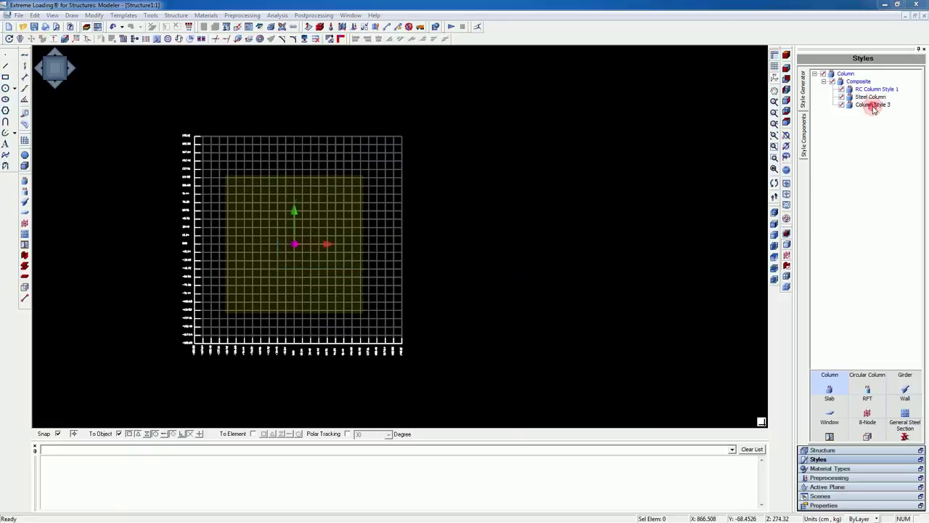
{"action": "double_click", "coordinate": [873, 106]}
{"action": "key", "text": "BackSpace"}
{"action": "type", "text": "Ste"}
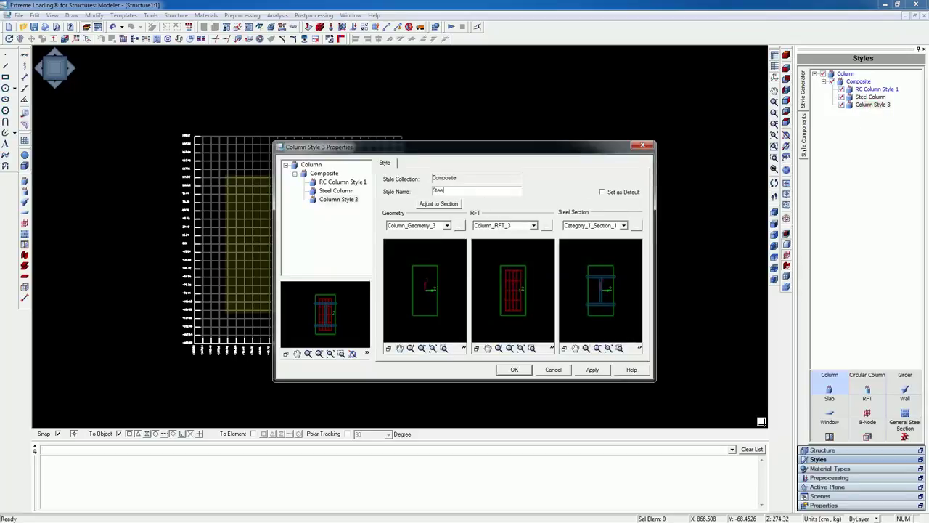
{"action": "type", "text": "el Column 2"}
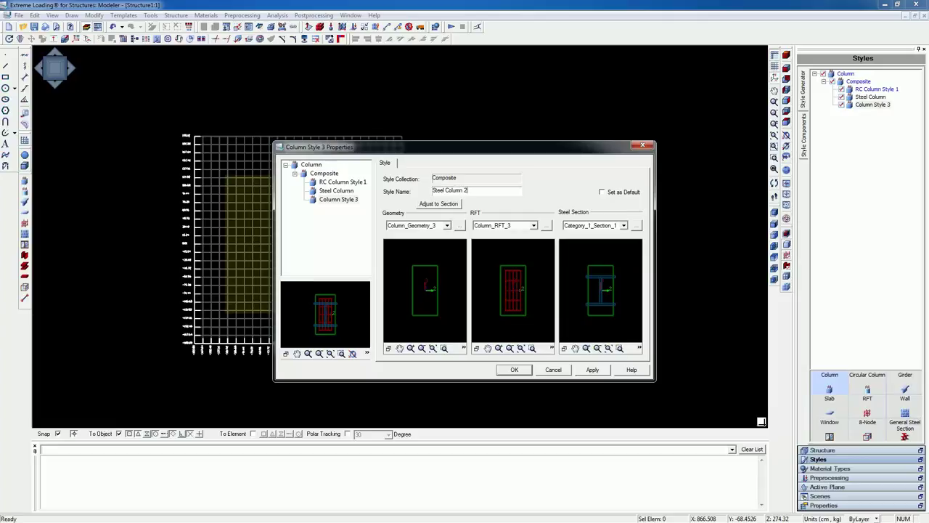
Step: Use Column_Geometry_3 for Steel Column 2, choose Filler_1 as its material and save the geometry properties
{"action": "left_click", "coordinate": [447, 225]}
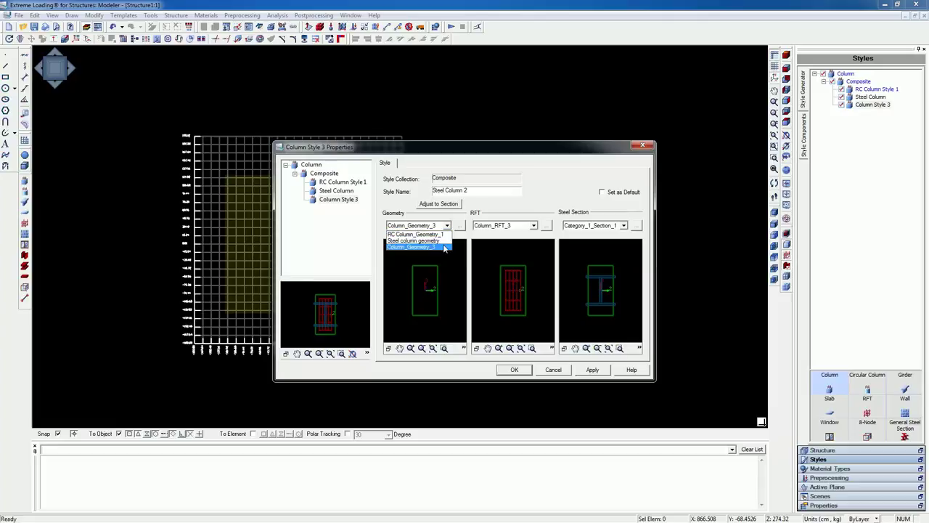
{"action": "left_click", "coordinate": [442, 246]}
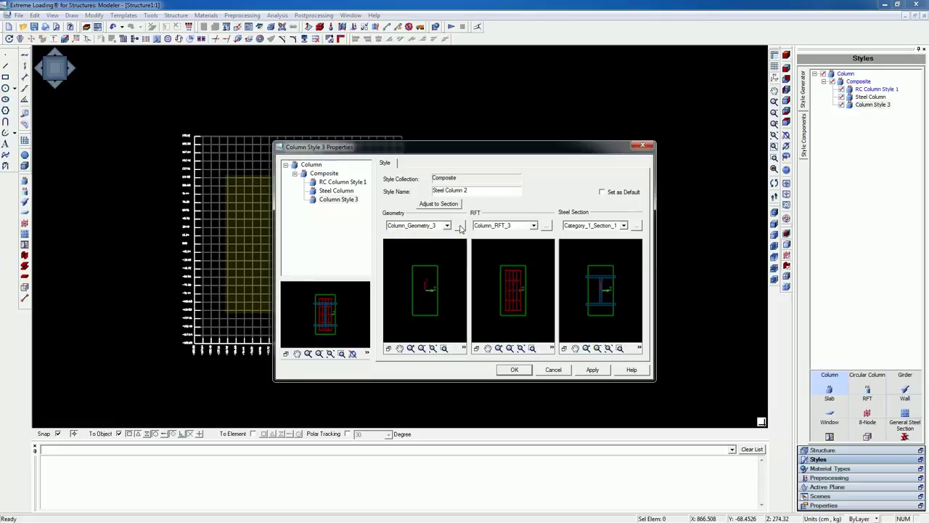
{"action": "left_click", "coordinate": [460, 225]}
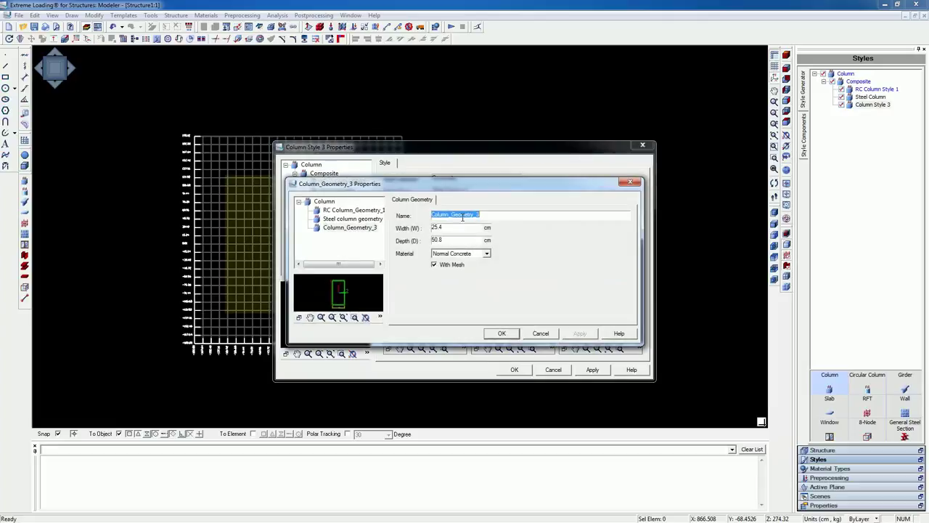
{"action": "left_click", "coordinate": [456, 254]}
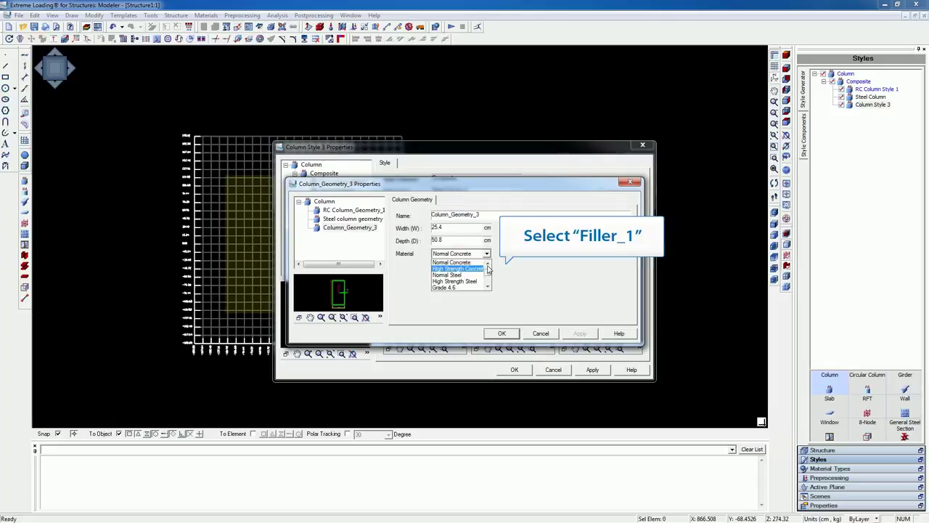
{"action": "left_click", "coordinate": [487, 264]}
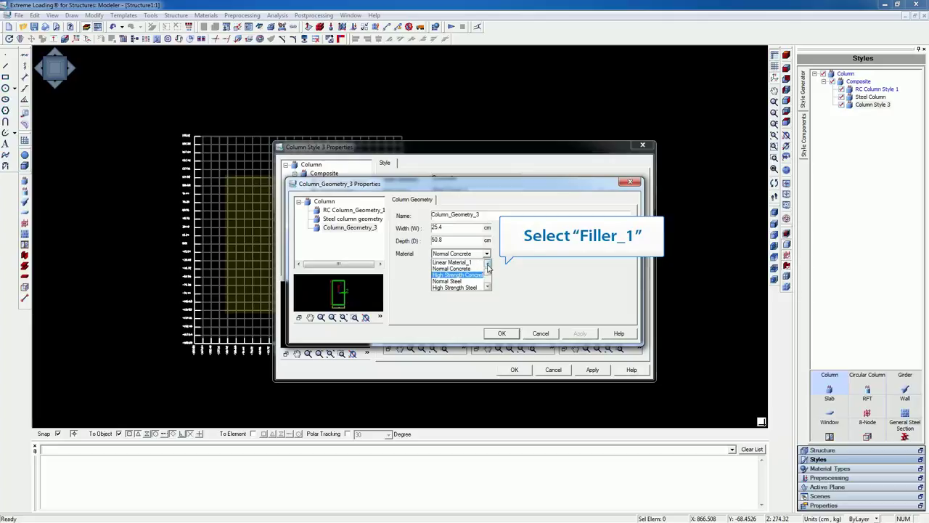
{"action": "left_click", "coordinate": [487, 264]}
{"action": "left_click", "coordinate": [453, 262]}
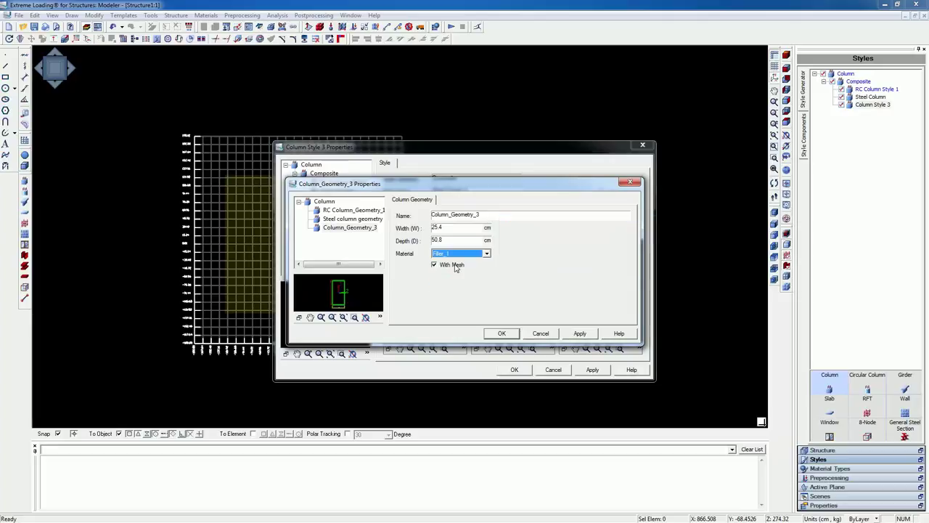
{"action": "left_click", "coordinate": [570, 334]}
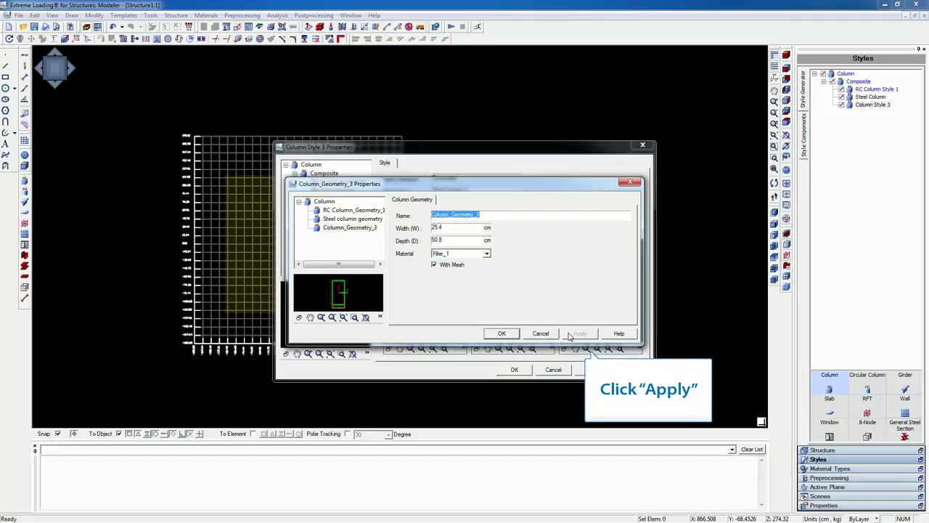
{"action": "left_click", "coordinate": [502, 333]}
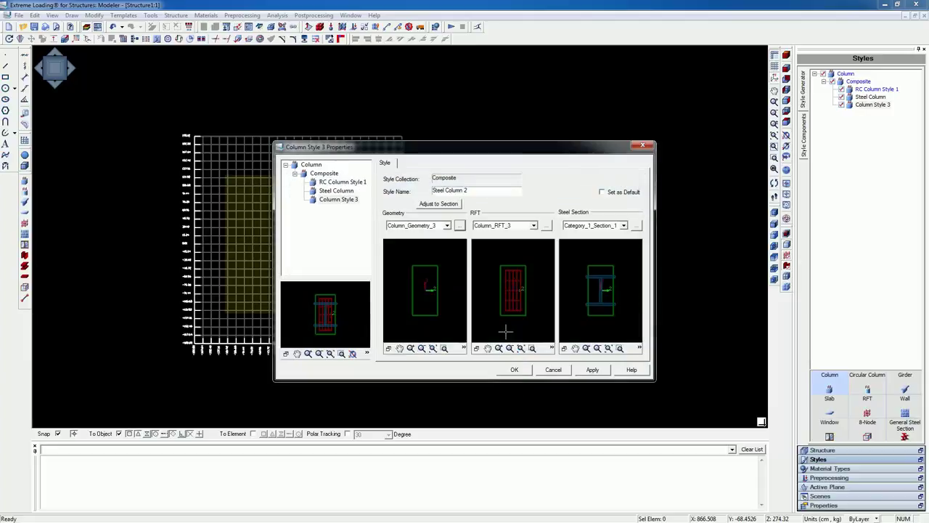
Step: Set the Steel Column 2 style's reinforcement to None and its steel section to Category_1_Section_1
{"action": "left_click", "coordinate": [533, 225]}
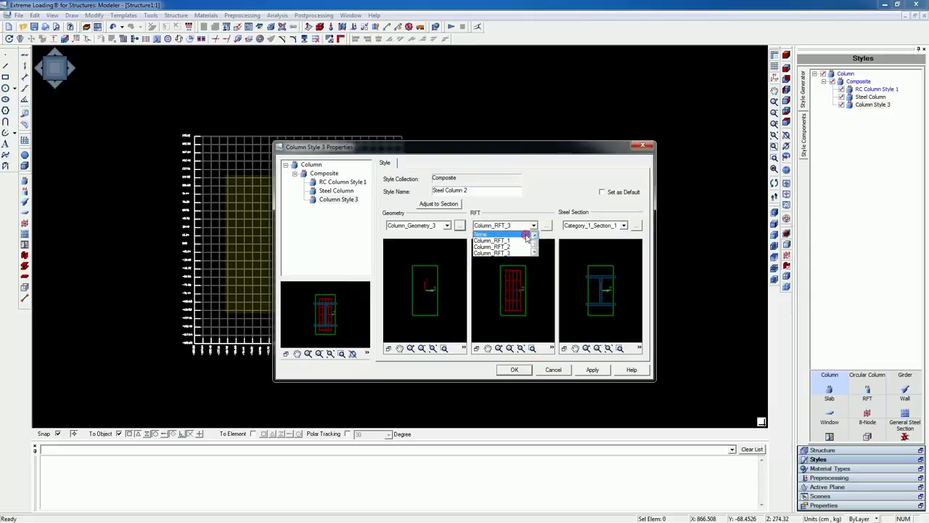
{"action": "left_click", "coordinate": [526, 234]}
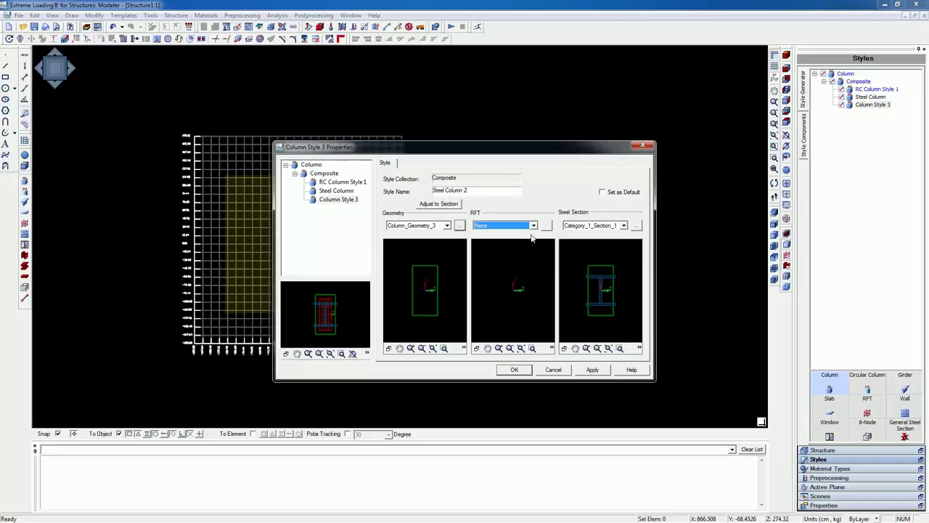
{"action": "left_click", "coordinate": [624, 226]}
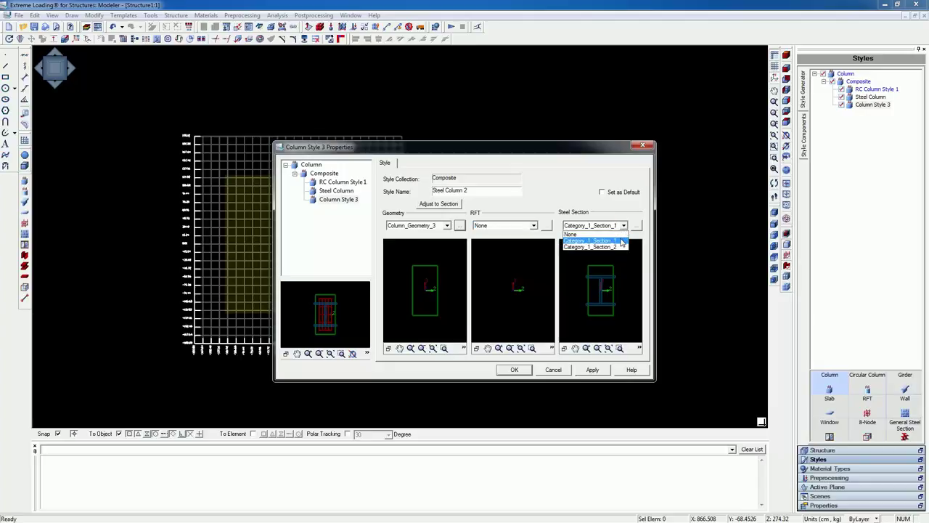
{"action": "left_click", "coordinate": [622, 241]}
Step: Examine the I-beam's section parameters in the Category_1_Section_1 properties, including its outside height and flange widths
{"action": "left_click", "coordinate": [636, 225]}
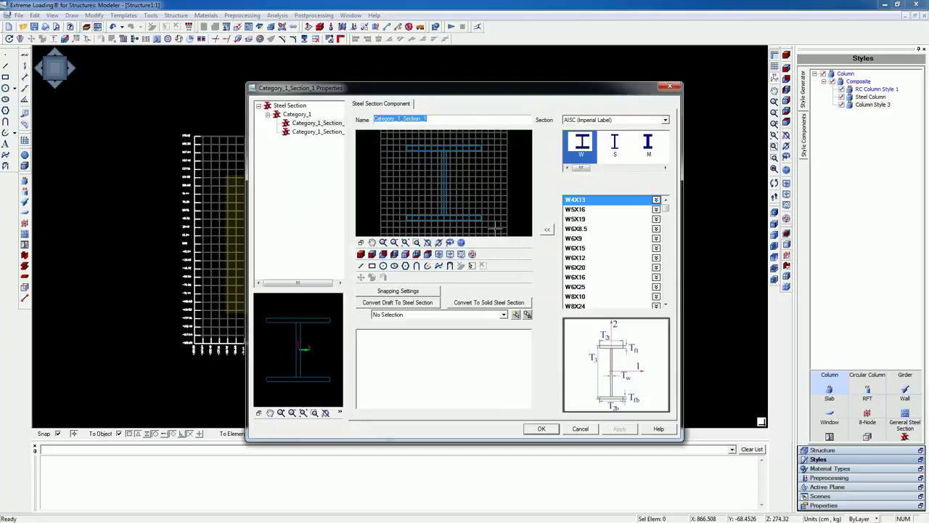
{"action": "left_click", "coordinate": [471, 217]}
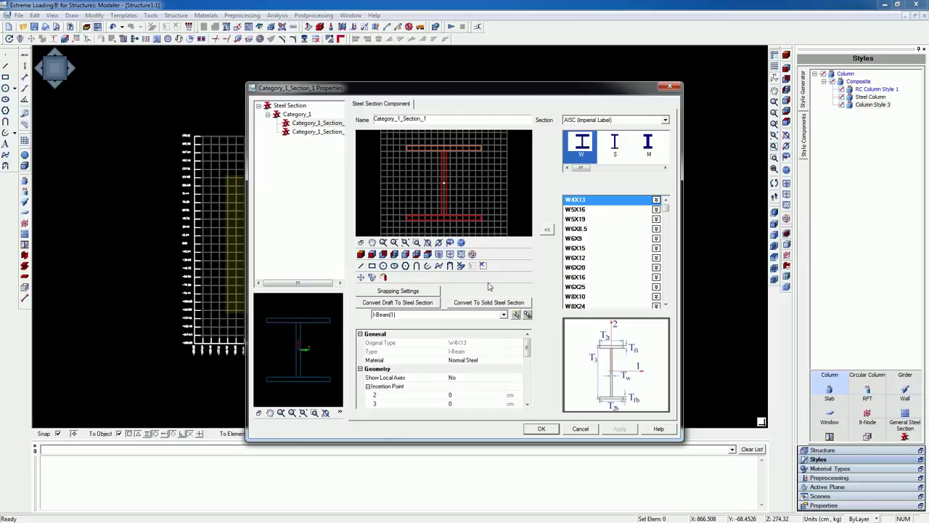
{"action": "left_click", "coordinate": [528, 404]}
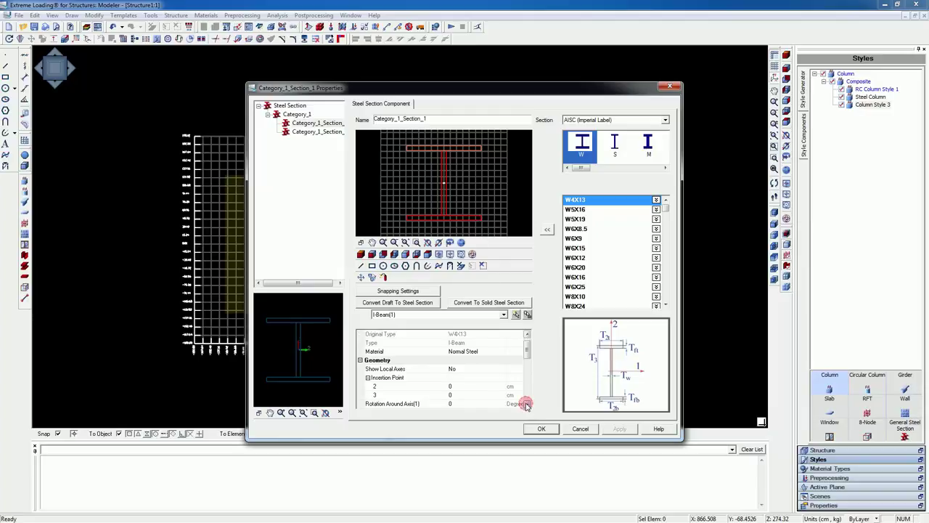
{"action": "left_click", "coordinate": [527, 404]}
{"action": "left_click", "coordinate": [527, 405]}
{"action": "left_click", "coordinate": [527, 404]}
{"action": "left_click", "coordinate": [528, 404]}
{"action": "left_click", "coordinate": [528, 405]}
{"action": "left_click", "coordinate": [528, 404]}
{"action": "left_click", "coordinate": [527, 404]}
{"action": "left_click", "coordinate": [528, 404]}
{"action": "left_click", "coordinate": [527, 404]}
{"action": "left_click", "coordinate": [527, 404]}
{"action": "left_click", "coordinate": [528, 404]}
{"action": "left_click", "coordinate": [528, 404]}
{"action": "left_click", "coordinate": [528, 405]}
{"action": "left_click", "coordinate": [528, 404]}
{"action": "left_click", "coordinate": [528, 404]}
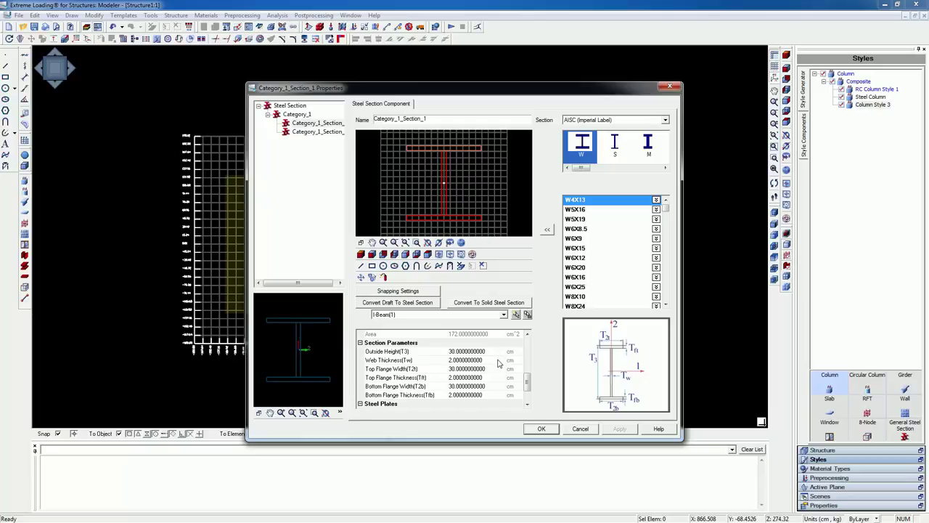
{"action": "left_click", "coordinate": [532, 429]}
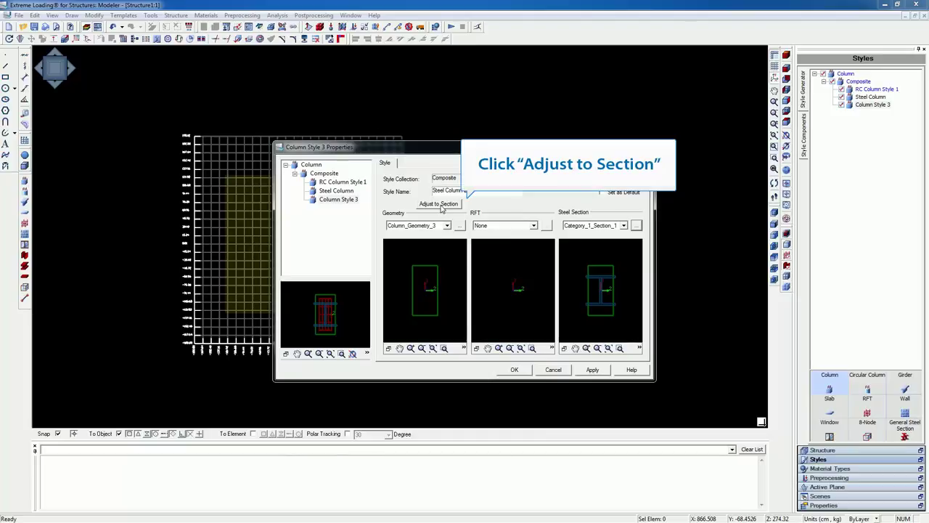
Step: Adjust the Steel Column 2 geometry to its steel section, then apply and save the geometry and style properties
{"action": "left_click", "coordinate": [439, 204]}
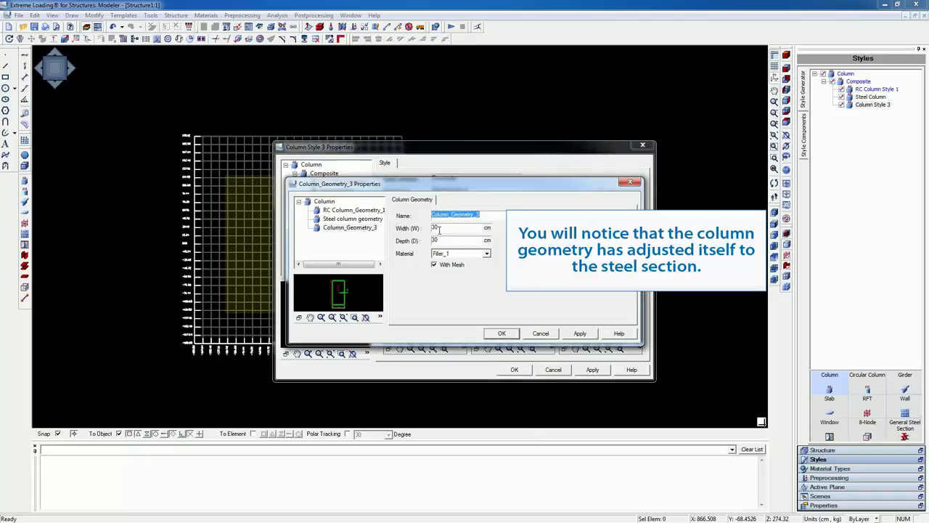
{"action": "left_click", "coordinate": [573, 334]}
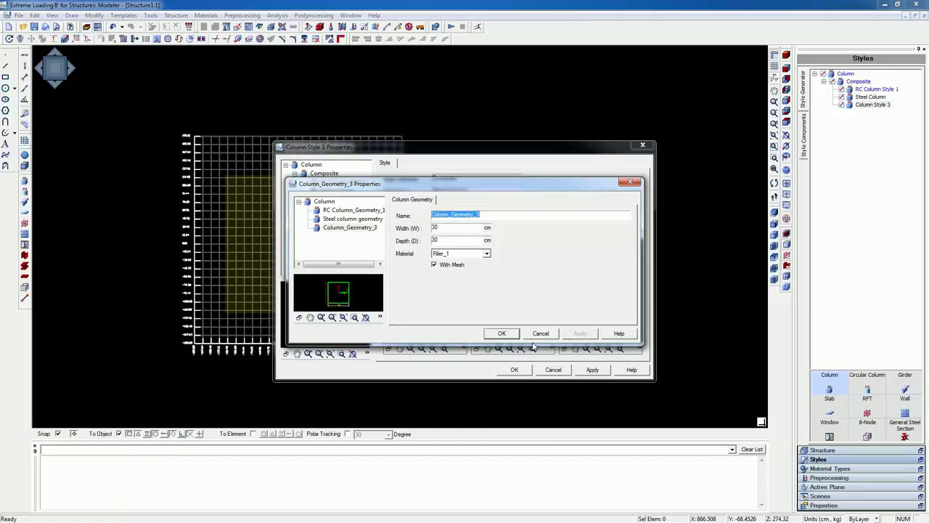
{"action": "left_click", "coordinate": [502, 334]}
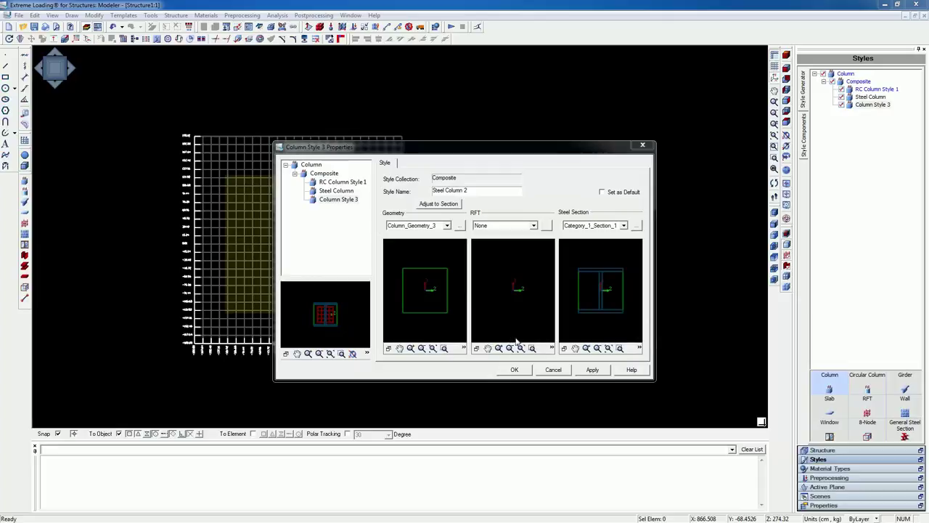
{"action": "left_click", "coordinate": [584, 371]}
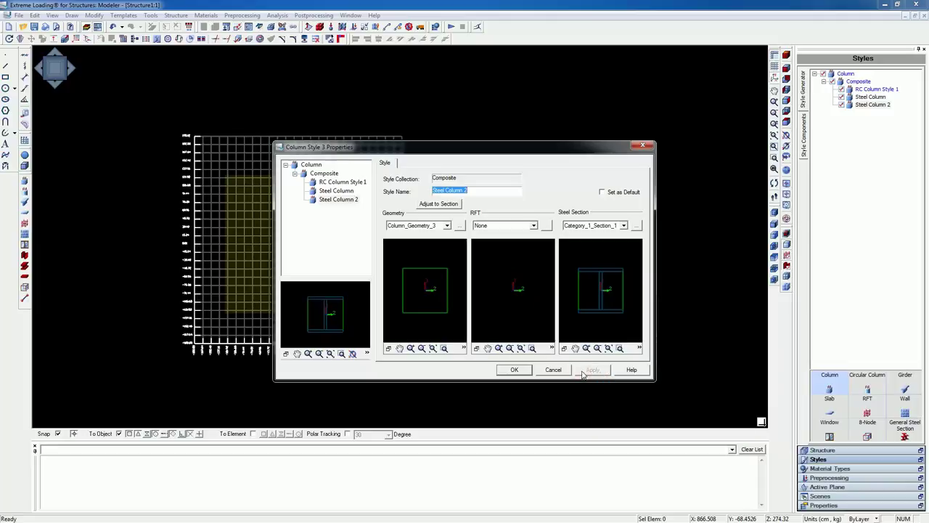
{"action": "left_click", "coordinate": [514, 370]}
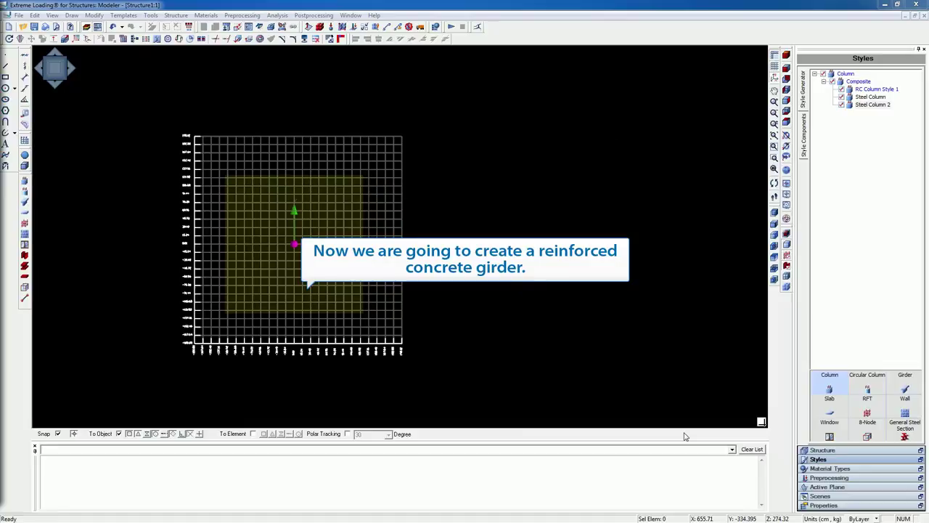
Step: Rename the girder style type Composite as RC Girder and apply the change
{"action": "left_click", "coordinate": [903, 391]}
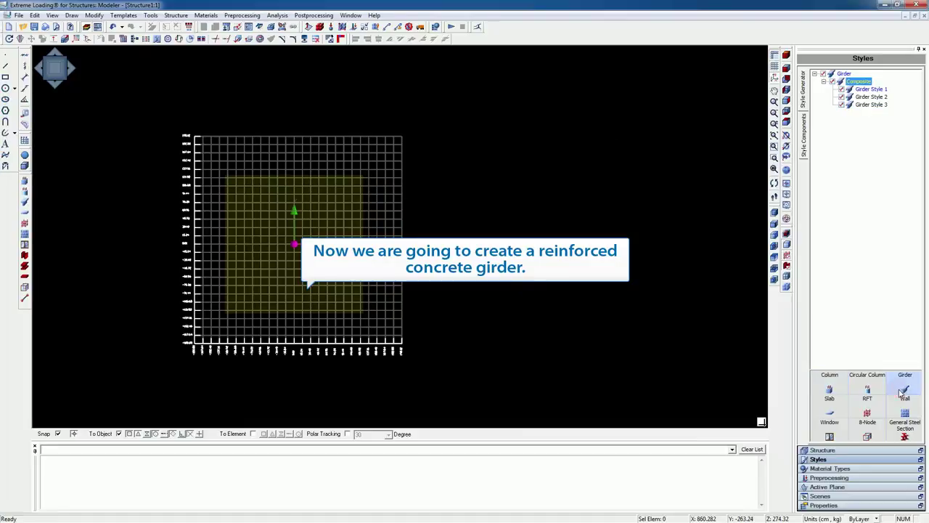
{"action": "double_click", "coordinate": [858, 82]}
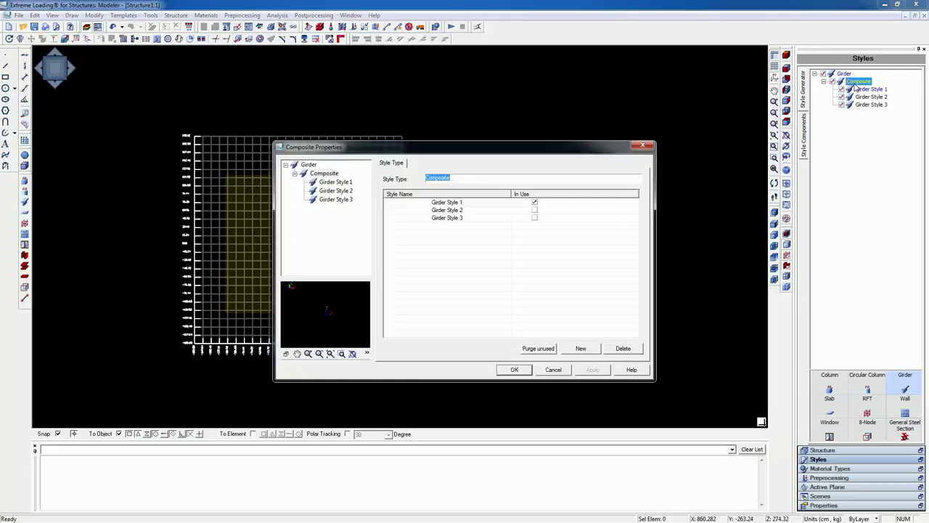
{"action": "left_click", "coordinate": [625, 179]}
{"action": "type", "text": "RC "}
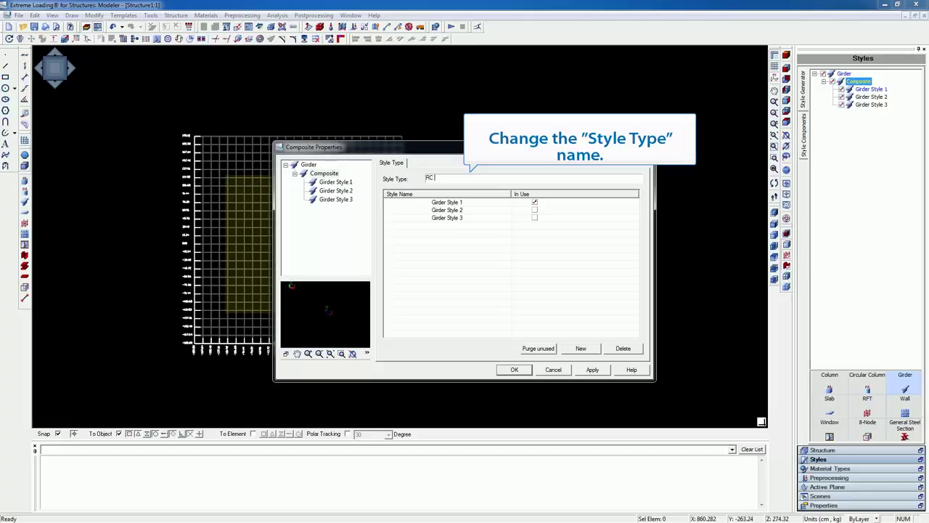
{"action": "type", "text": "Girder"}
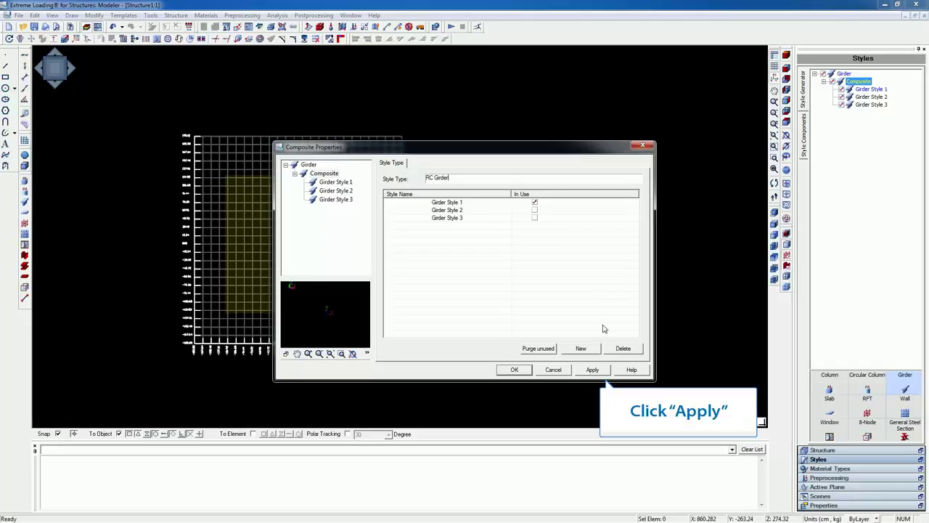
{"action": "left_click", "coordinate": [592, 370]}
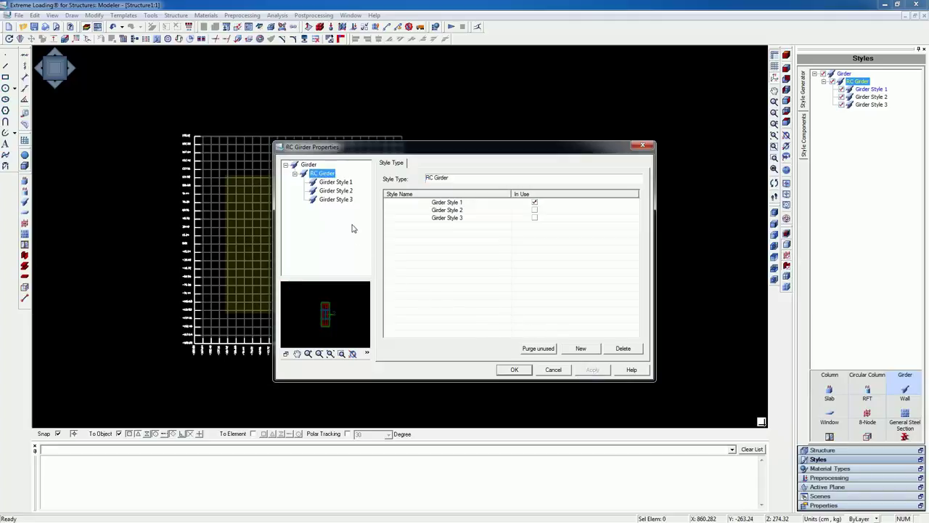
Step: Open the properties of Girder Style 1 and rename the style as RC Girder Style 1
{"action": "left_click", "coordinate": [341, 183]}
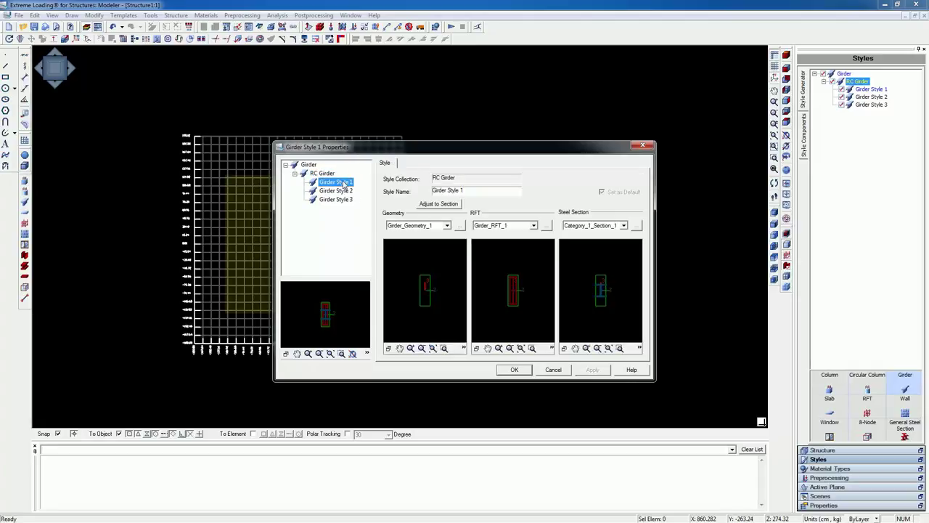
{"action": "left_click", "coordinate": [433, 191]}
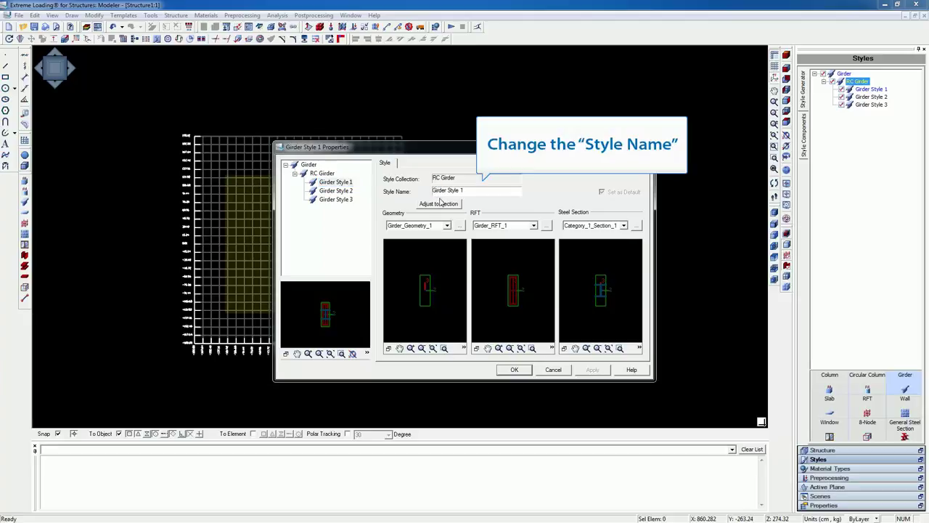
{"action": "type", "text": "RC"}
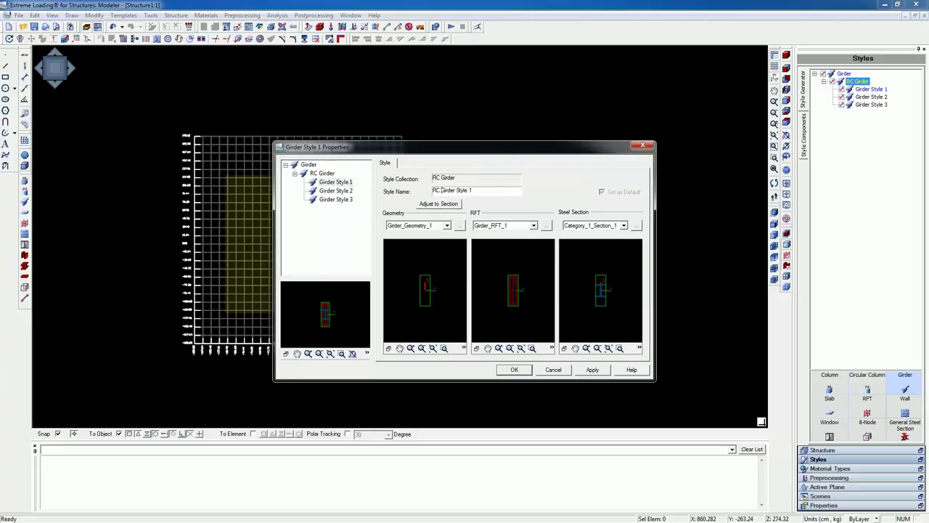
Step: Use Girder_Geometry_1 for the RC girder style and set its initial width to 30 cm and depth to 50 cm
{"action": "left_click", "coordinate": [447, 226]}
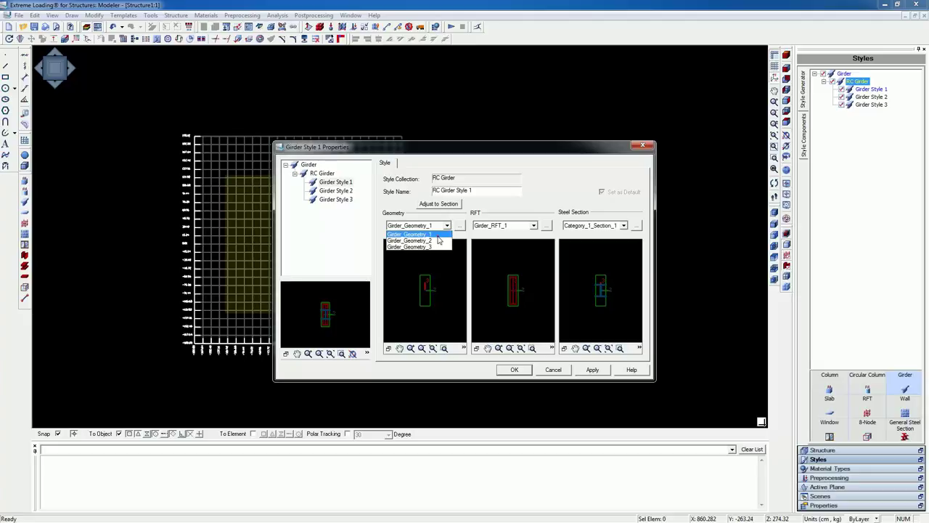
{"action": "left_click", "coordinate": [437, 235]}
{"action": "left_click", "coordinate": [460, 228]}
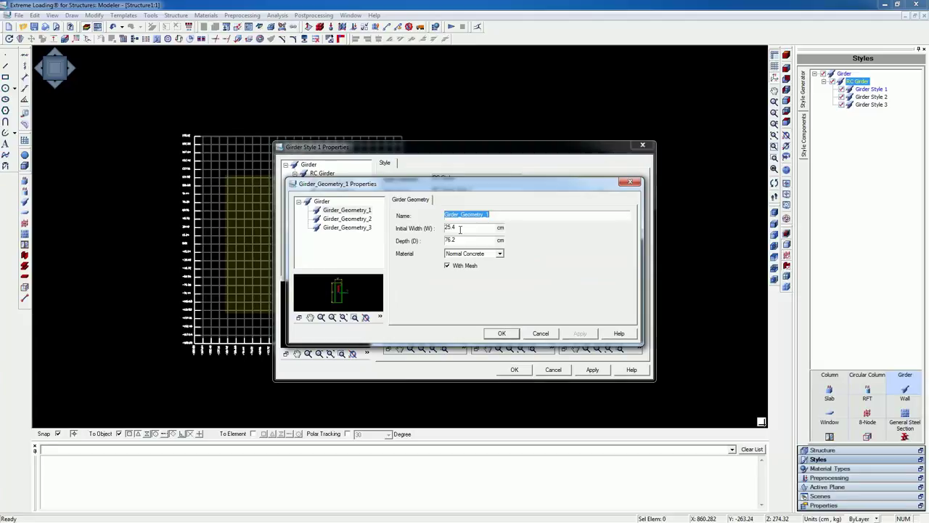
{"action": "left_click_drag", "start_coordinate": [459, 228], "coordinate": [445, 228]}
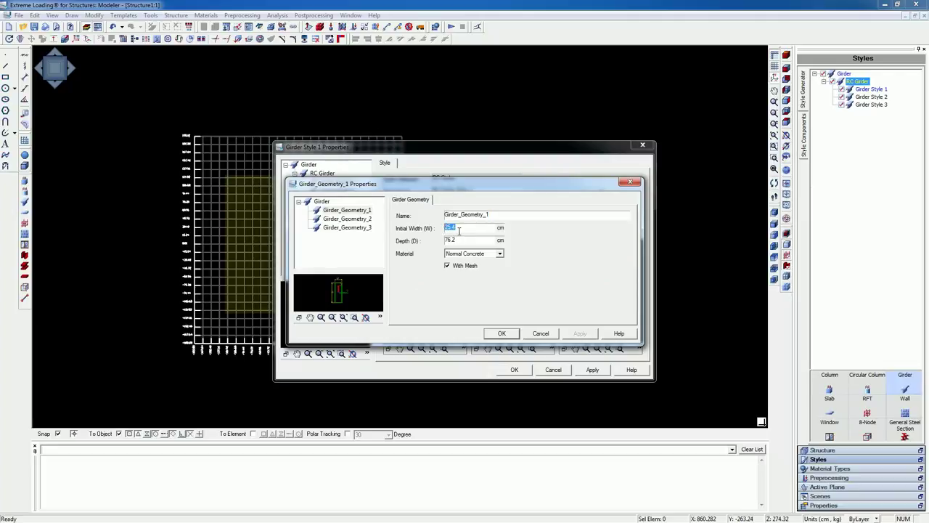
{"action": "type", "text": "30"}
{"action": "key", "text": "Tab"}
{"action": "type", "text": "5"}
Step: Choose Normal Concrete as the material of Girder_Geometry_1, then apply and save the geometry properties
{"action": "left_click", "coordinate": [500, 254]}
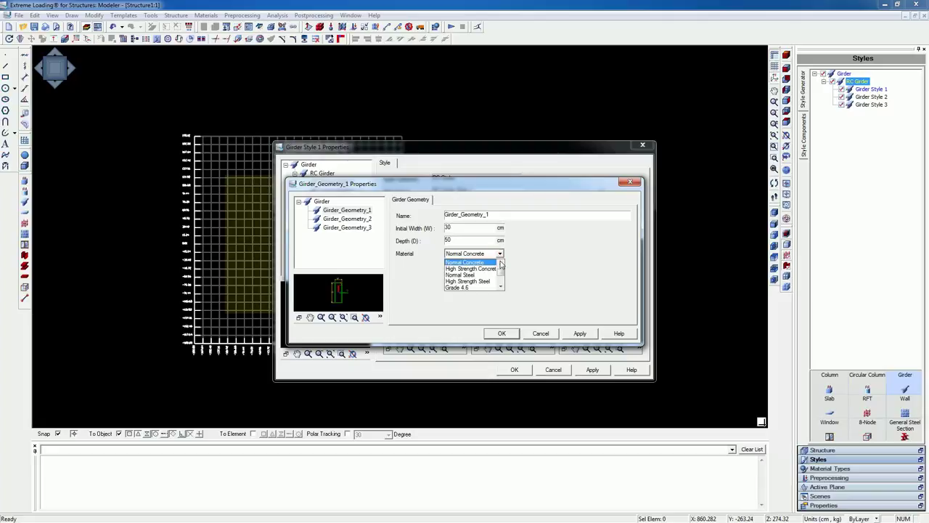
{"action": "scroll", "coordinate": [499, 262], "scroll_direction": "up", "scroll_amount": 2}
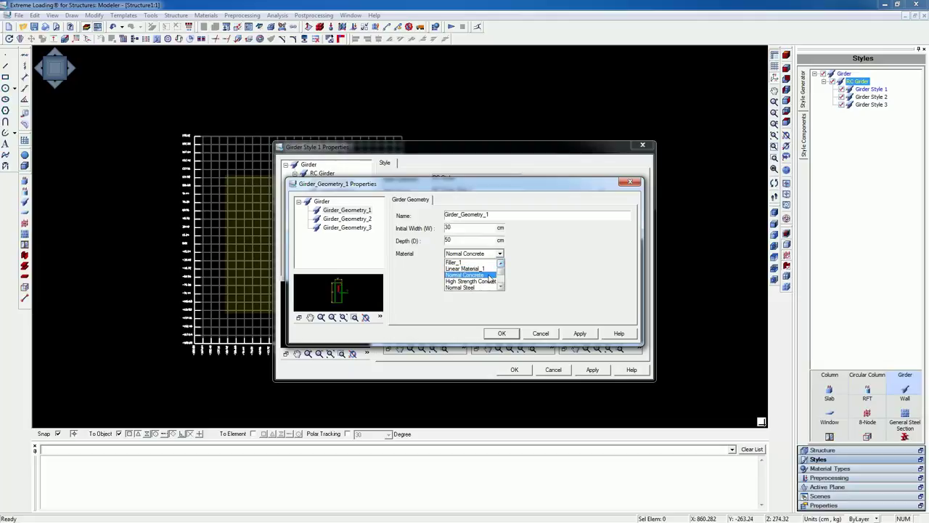
{"action": "left_click", "coordinate": [489, 275]}
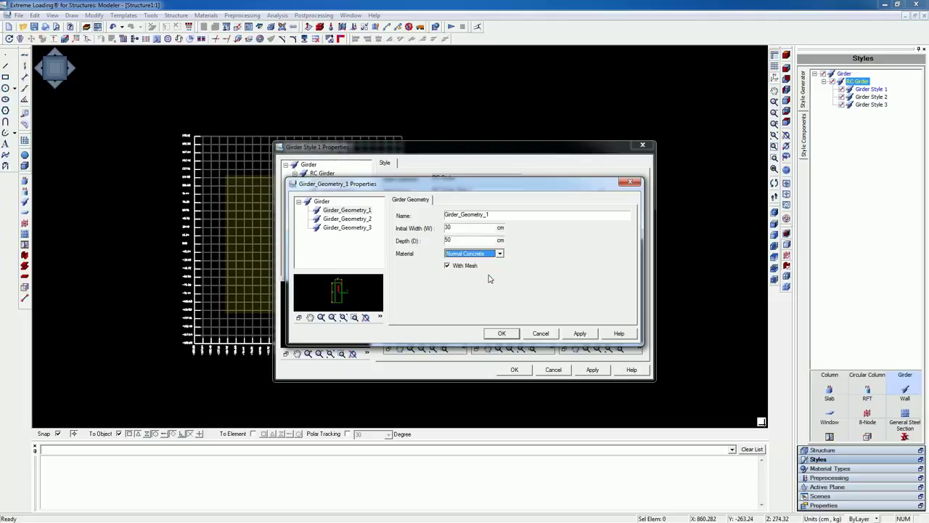
{"action": "left_click", "coordinate": [566, 333]}
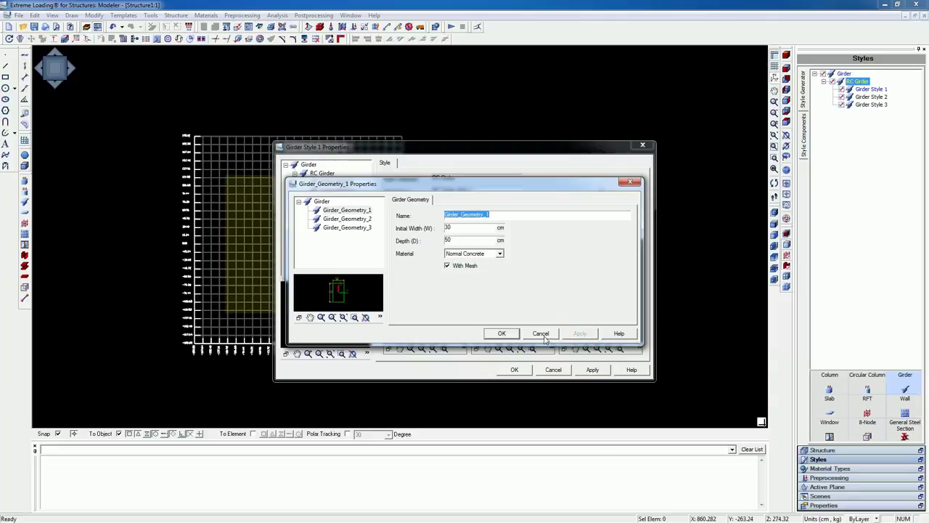
{"action": "left_click", "coordinate": [501, 334]}
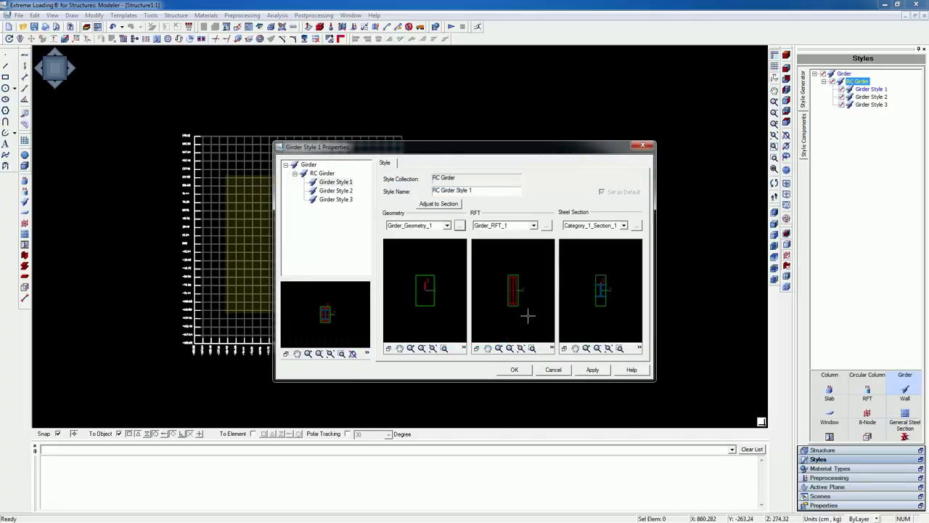
Step: Use Girder_RFT_1 as the girder's reinforcement and set both its cover and side cover to 2.5 cm
{"action": "left_click", "coordinate": [534, 226]}
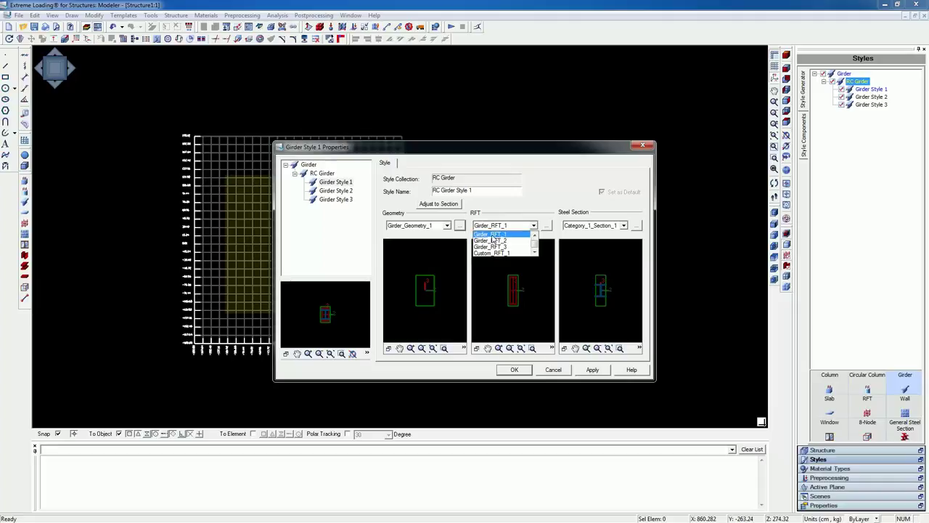
{"action": "left_click", "coordinate": [505, 240]}
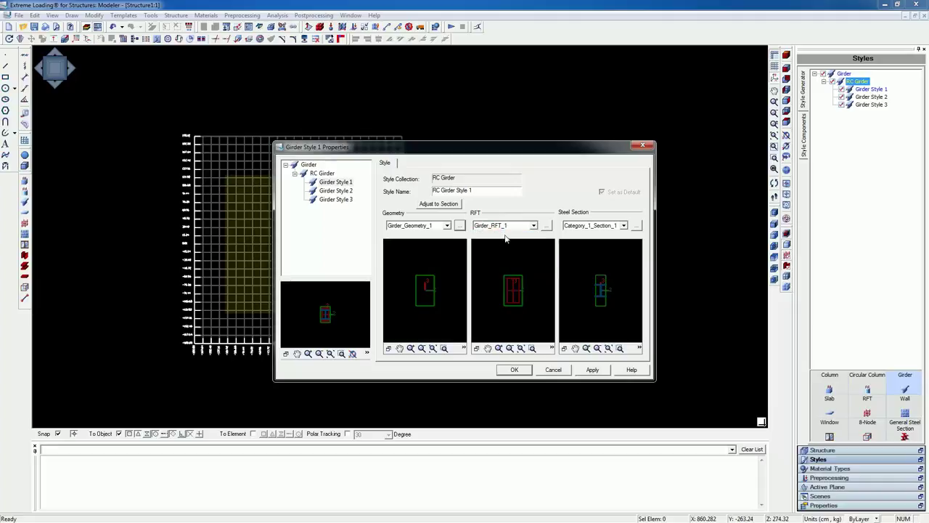
{"action": "left_click", "coordinate": [546, 225]}
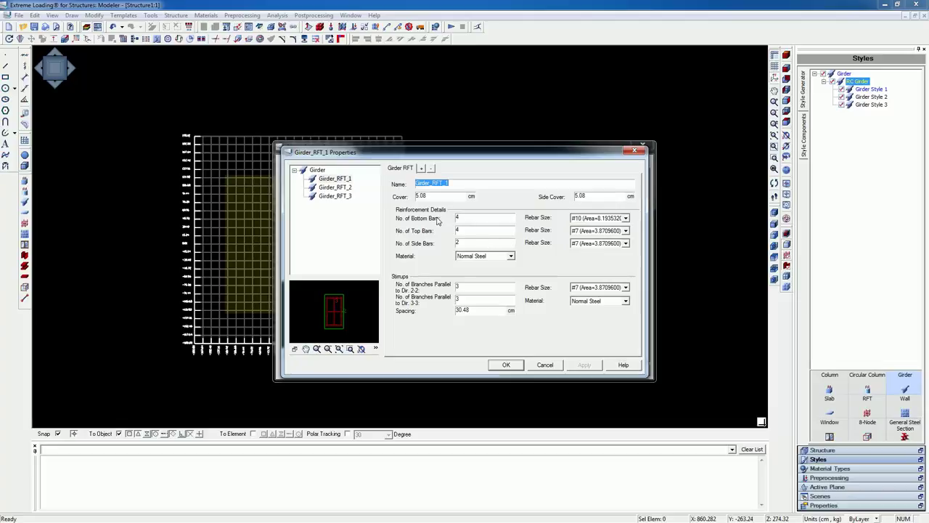
{"action": "double_click", "coordinate": [430, 196]}
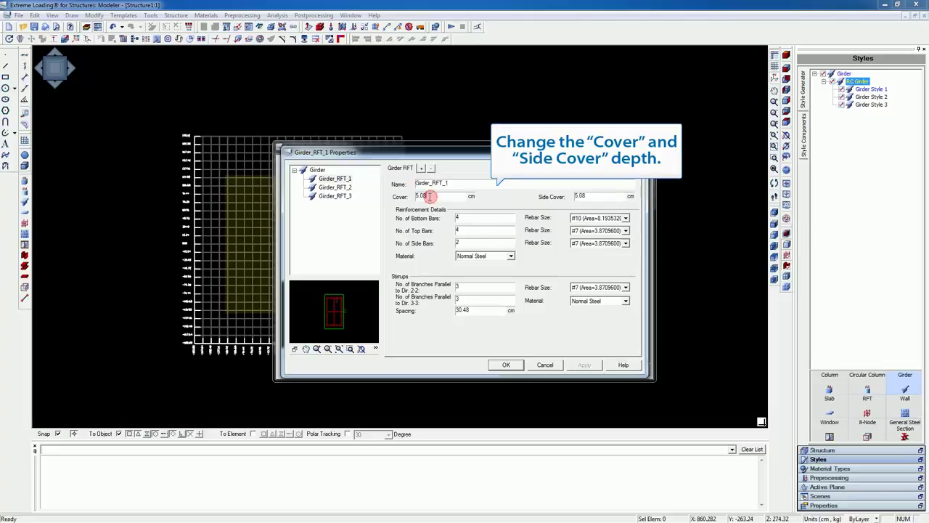
{"action": "type", "text": "2.5"}
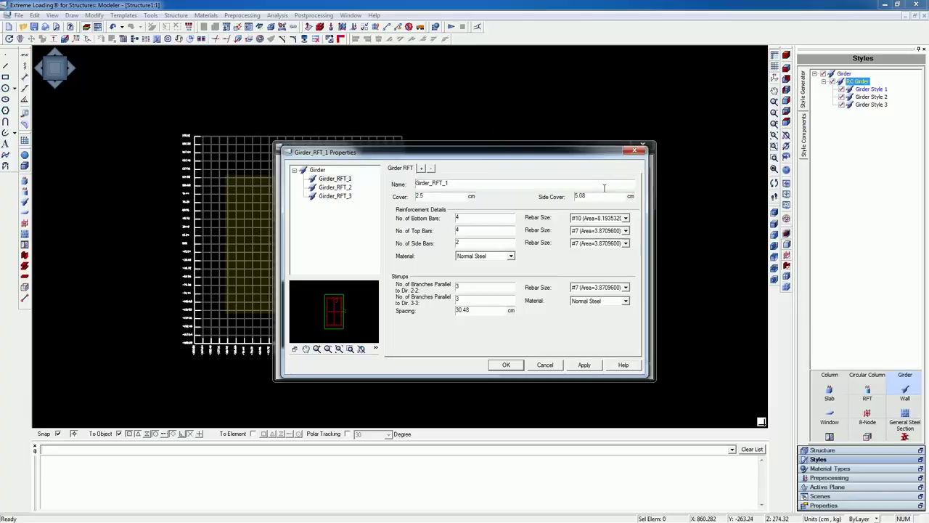
{"action": "left_click_drag", "start_coordinate": [598, 195], "coordinate": [578, 197]}
{"action": "type", "text": "2"}
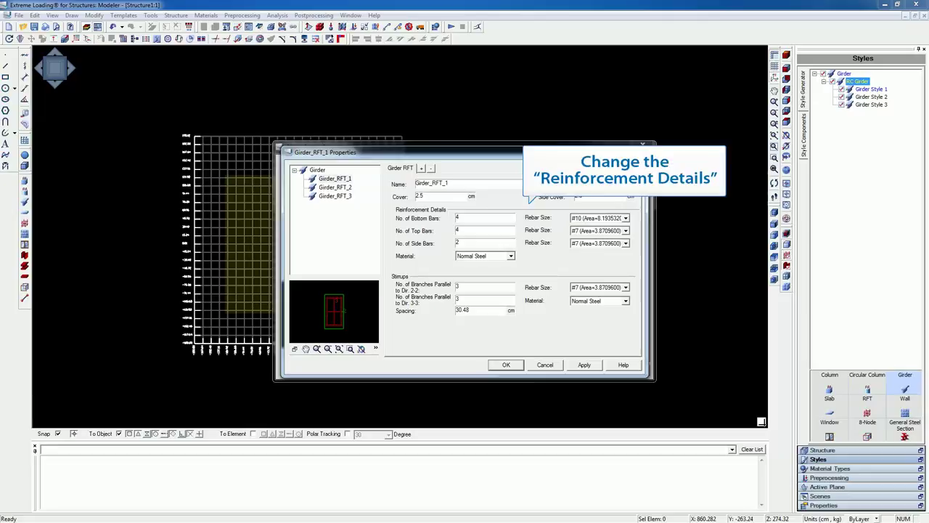
Step: Set Girder_RFT_1 to 3 bottom bars, 2 top bars and 0 side bars, and apply the changes
{"action": "double_click", "coordinate": [465, 219]}
{"action": "type", "text": "3"}
{"action": "double_click", "coordinate": [465, 230]}
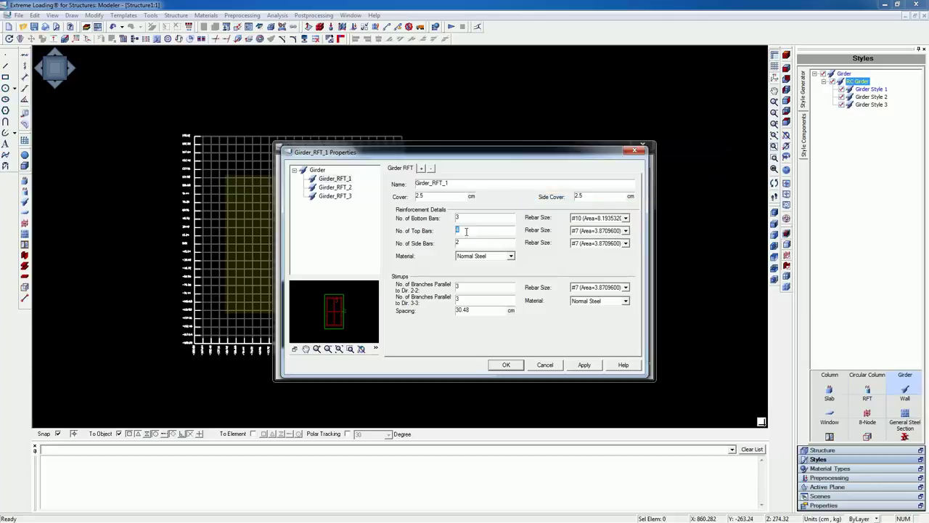
{"action": "type", "text": "2"}
{"action": "double_click", "coordinate": [464, 243]}
{"action": "type", "text": "0"}
{"action": "left_click", "coordinate": [575, 364]}
Step: Set the rebar size of the bottom bars in Girder_RFT_1 to #5
{"action": "left_click", "coordinate": [624, 219]}
{"action": "scroll", "coordinate": [626, 231], "scroll_direction": "up", "scroll_amount": 2}
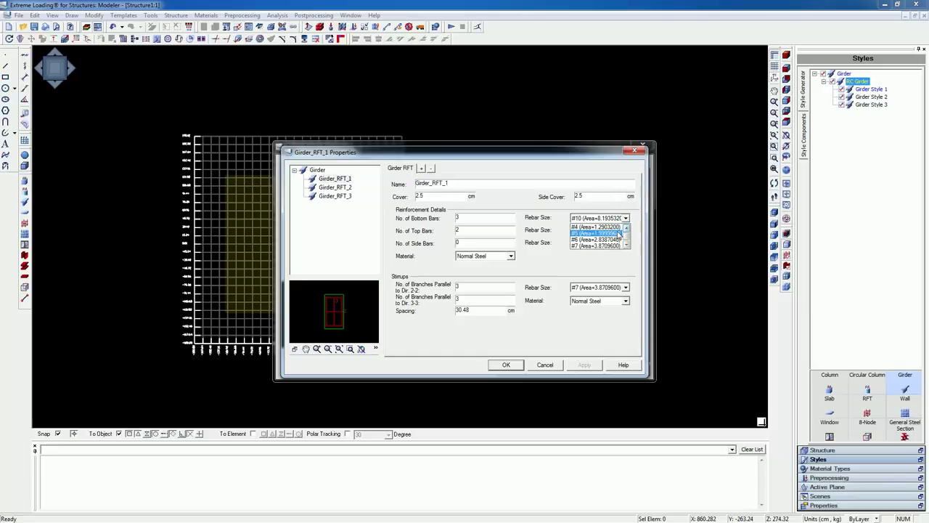
{"action": "left_click", "coordinate": [618, 233]}
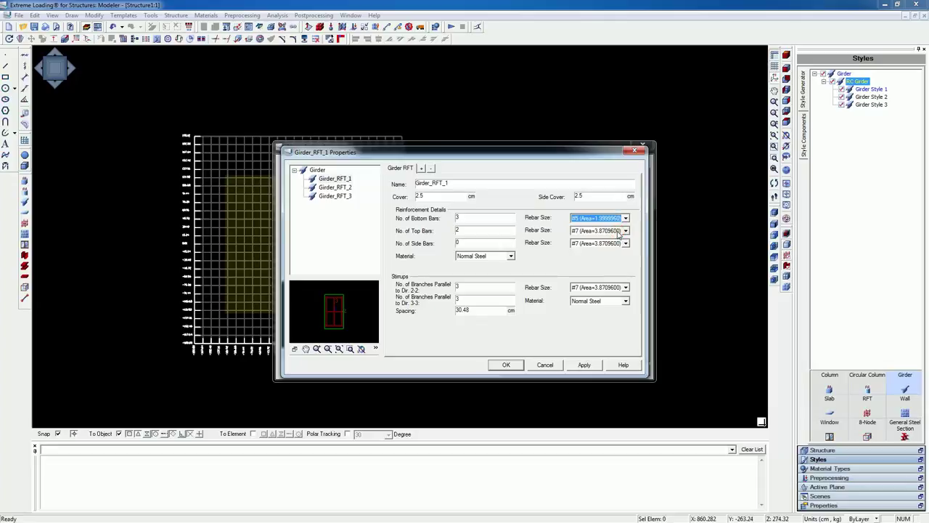
Step: Set the rebar size of the top bars in Girder_RFT_1 to #5 and choose Normal Steel as the bar material
{"action": "left_click", "coordinate": [625, 231]}
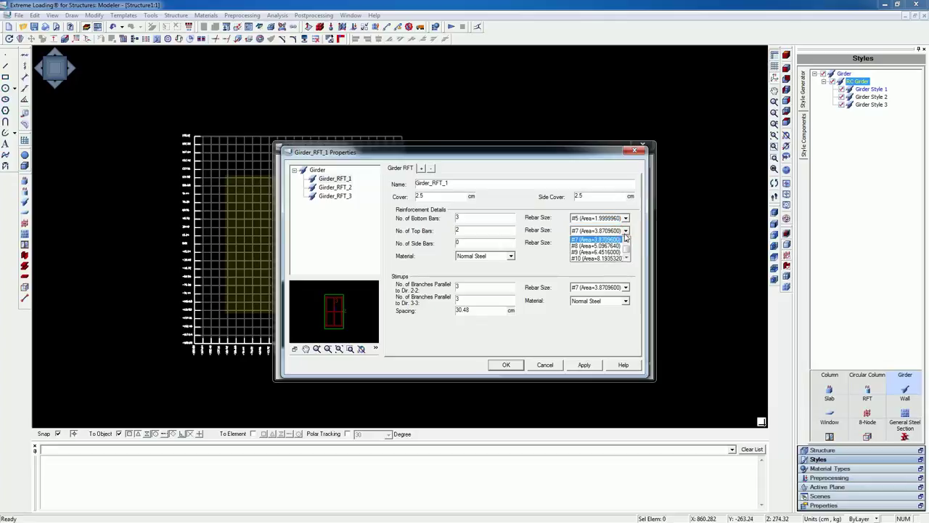
{"action": "scroll", "coordinate": [626, 239], "scroll_direction": "up", "scroll_amount": 3}
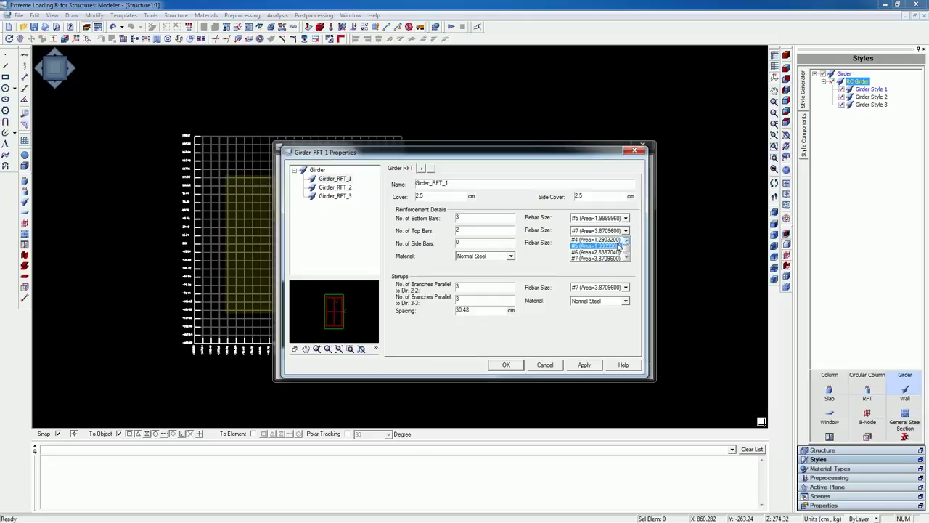
{"action": "left_click", "coordinate": [618, 246]}
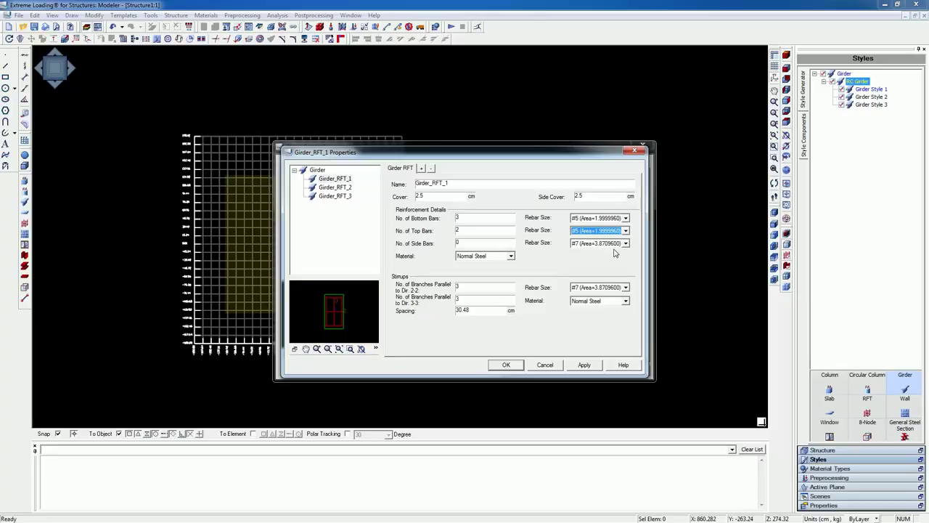
{"action": "left_click", "coordinate": [511, 255]}
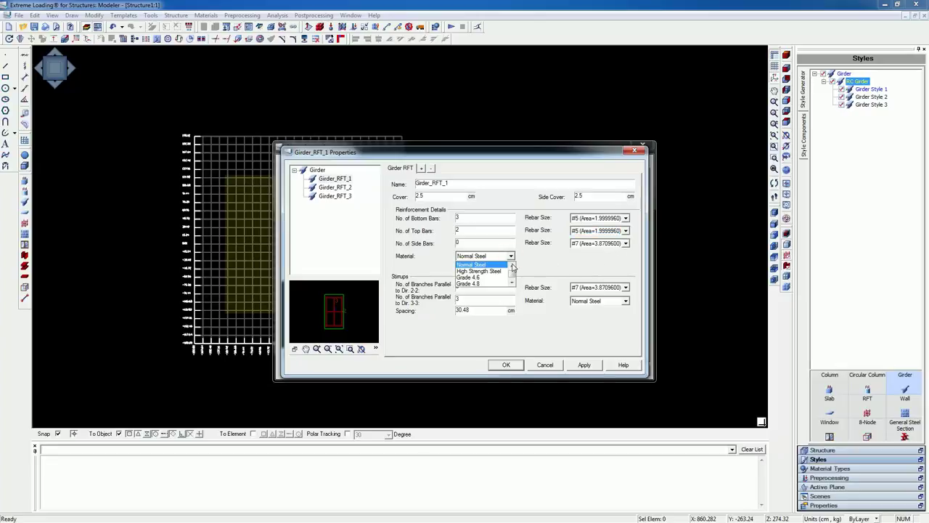
{"action": "left_click", "coordinate": [512, 265]}
{"action": "left_click", "coordinate": [512, 266]}
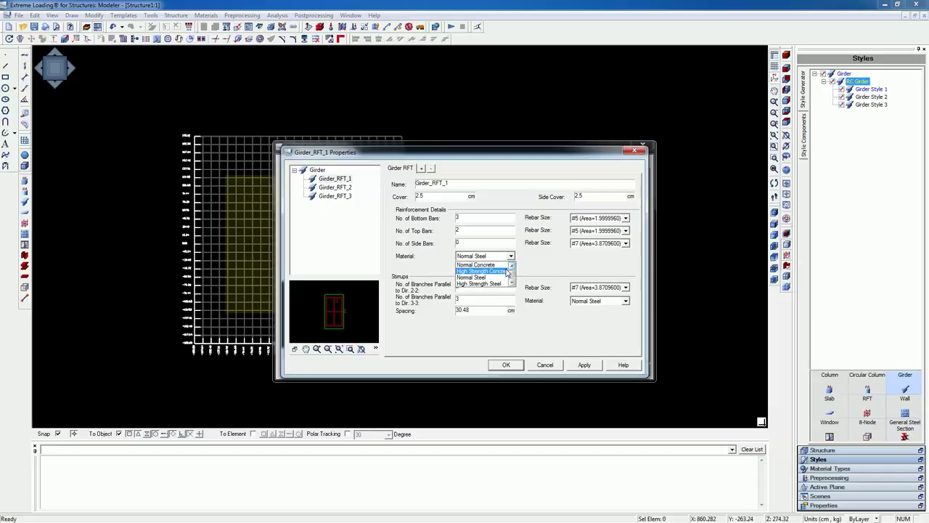
{"action": "left_click", "coordinate": [501, 278]}
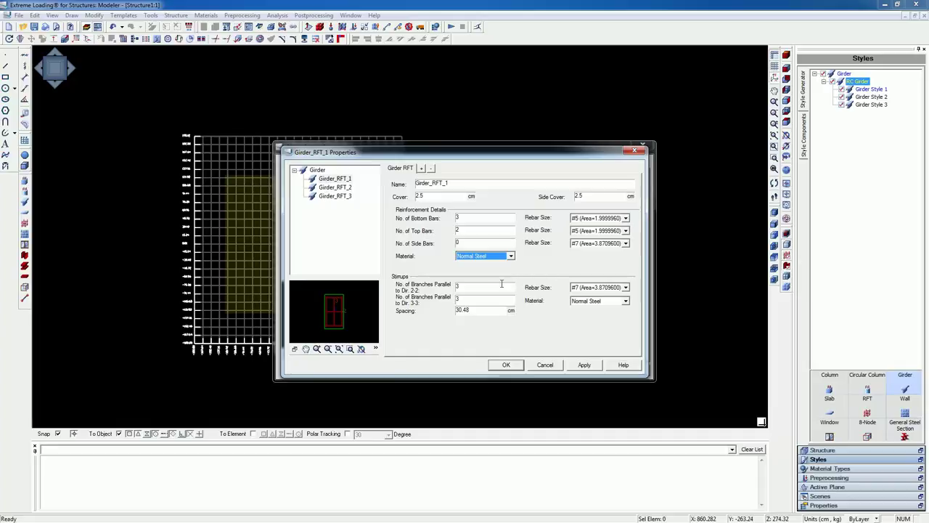
Step: Set the girder stirrups to 2 branches parallel to Dir. 2-2 and 2 branches parallel to Dir. 3-3
{"action": "left_click", "coordinate": [501, 288]}
{"action": "double_click", "coordinate": [457, 287]}
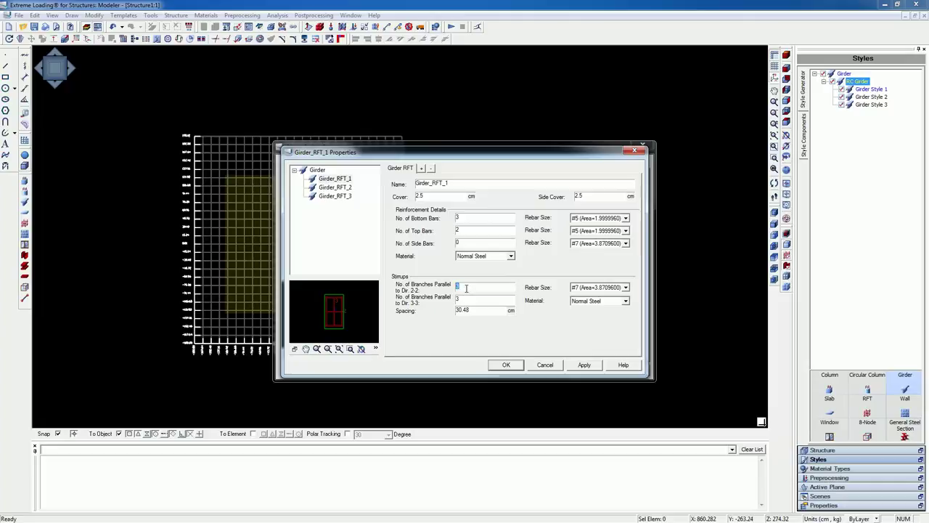
{"action": "type", "text": "2"}
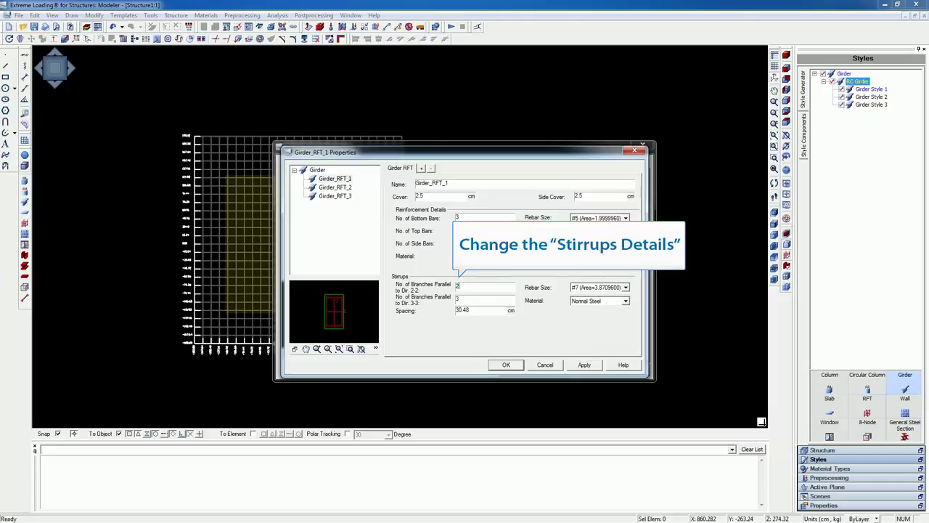
{"action": "double_click", "coordinate": [466, 299]}
{"action": "type", "text": "2"}
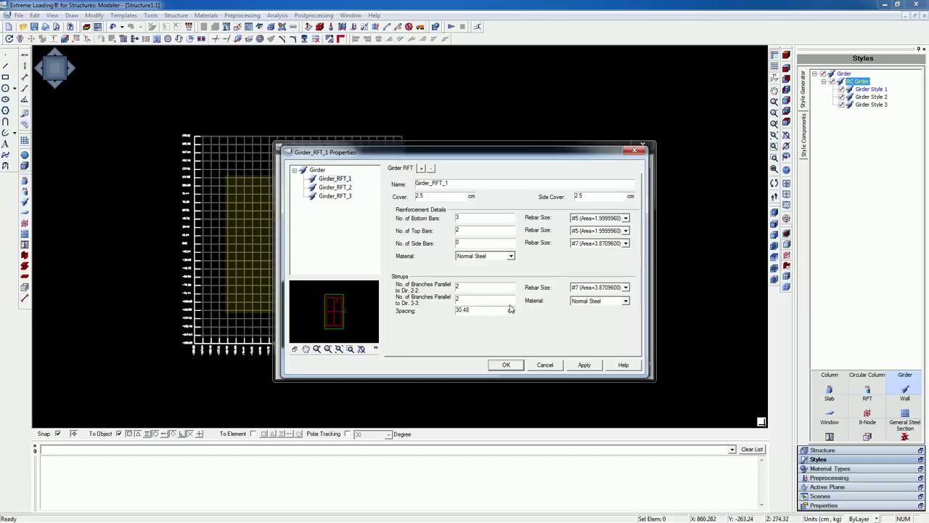
Step: Set the girder stirrups' rebar size to #3 and their material to Normal Steel
{"action": "left_click", "coordinate": [626, 289]}
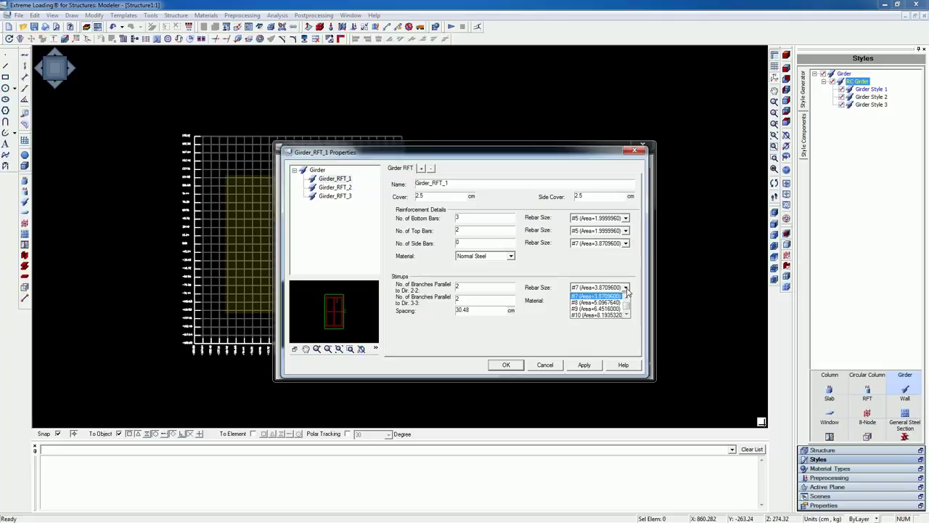
{"action": "left_click", "coordinate": [626, 297]}
{"action": "left_click", "coordinate": [626, 298]}
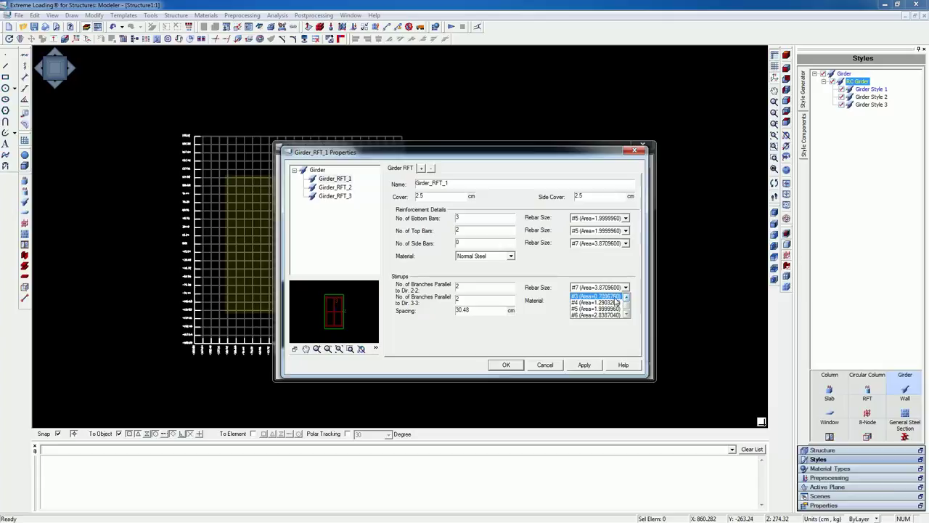
{"action": "left_click", "coordinate": [613, 297]}
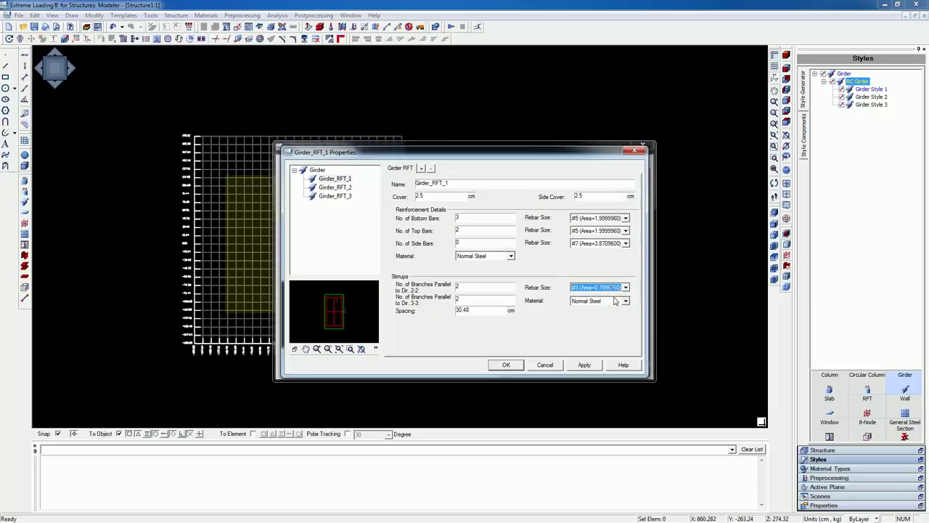
{"action": "left_click", "coordinate": [615, 300]}
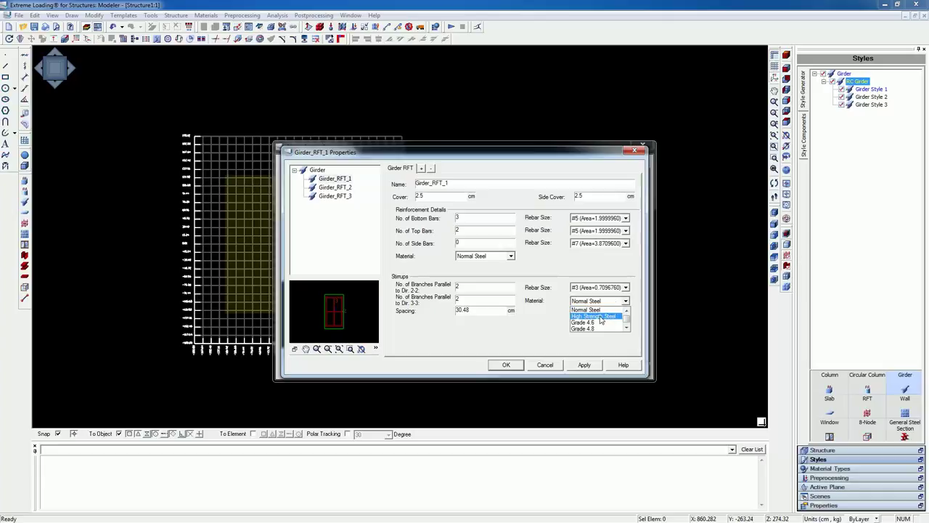
{"action": "left_click", "coordinate": [588, 309]}
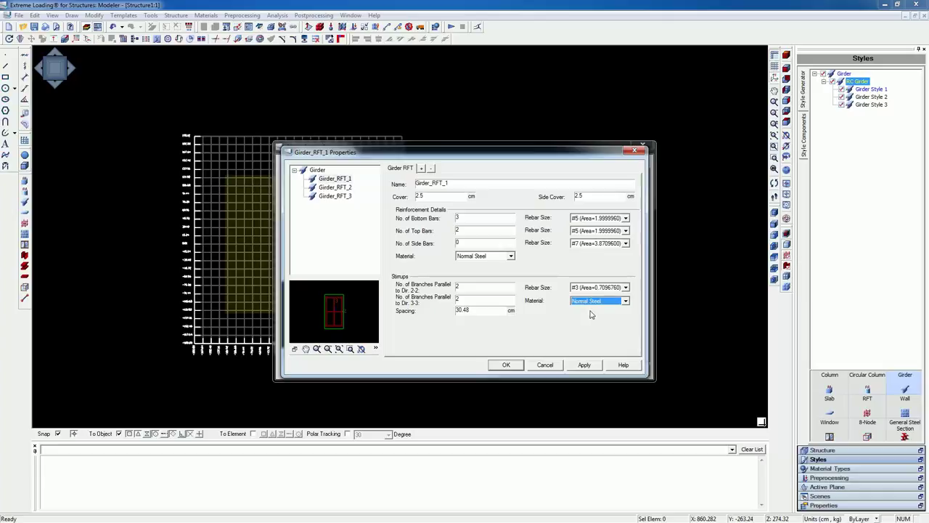
Step: Set the stirrup spacing in Girder_RFT_1 to 20 cm, then apply and save the reinforcement properties
{"action": "left_click_drag", "start_coordinate": [502, 310], "coordinate": [458, 311]}
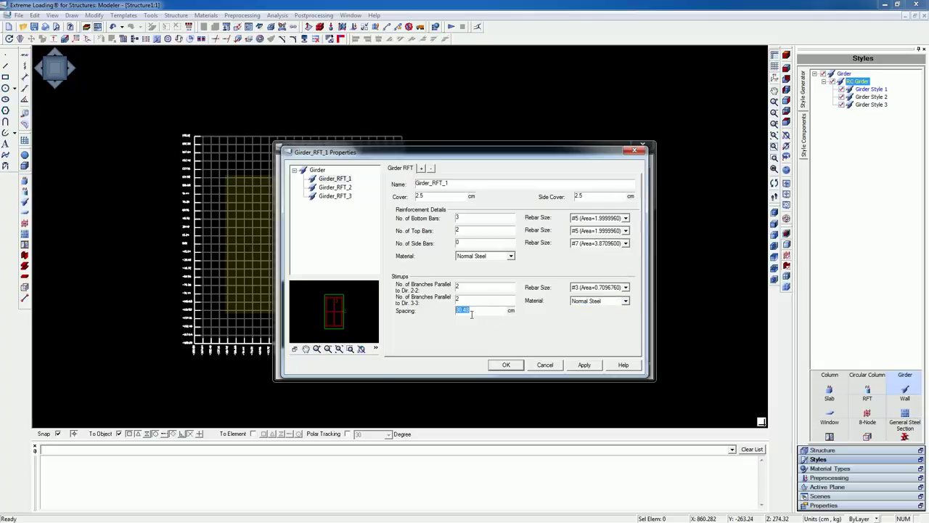
{"action": "type", "text": "20"}
{"action": "left_click", "coordinate": [583, 365]}
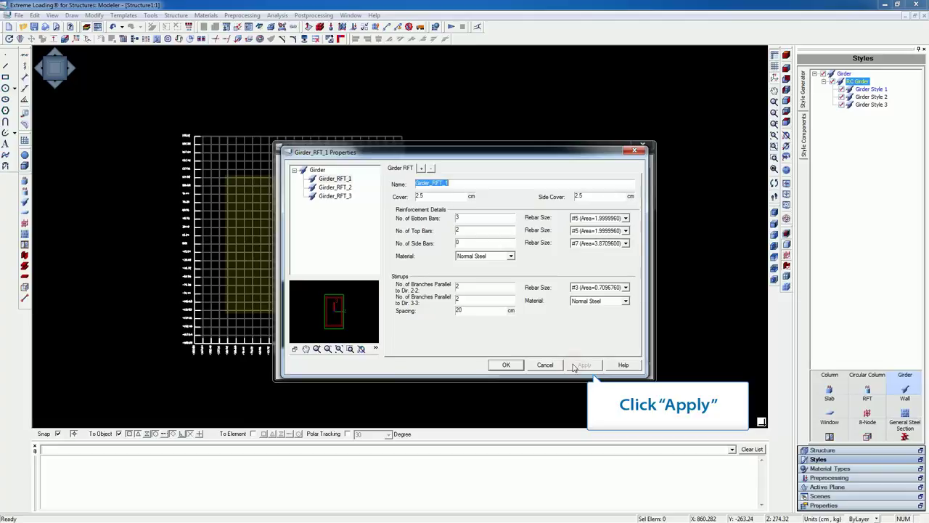
{"action": "left_click", "coordinate": [506, 365]}
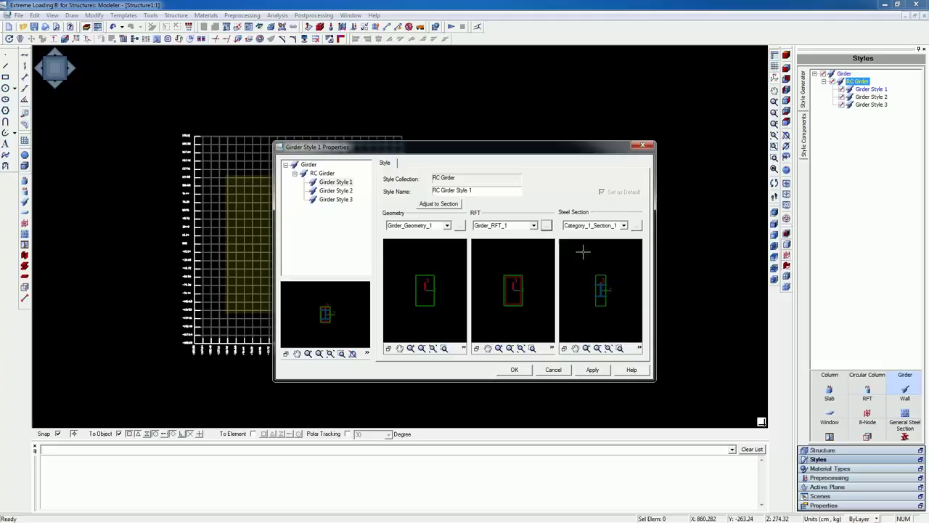
Step: Set the steel section of RC Girder Style 1 to None, then apply and save the girder style
{"action": "left_click", "coordinate": [584, 232]}
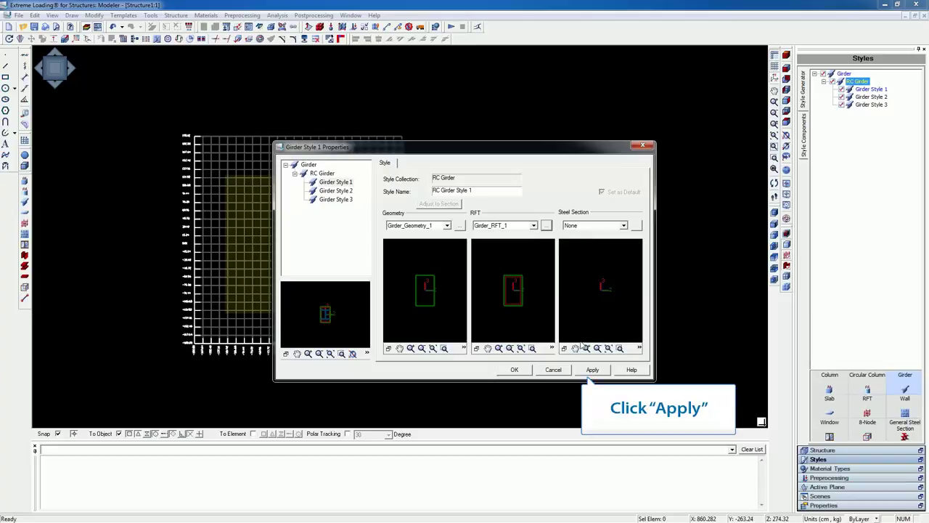
{"action": "left_click", "coordinate": [591, 369]}
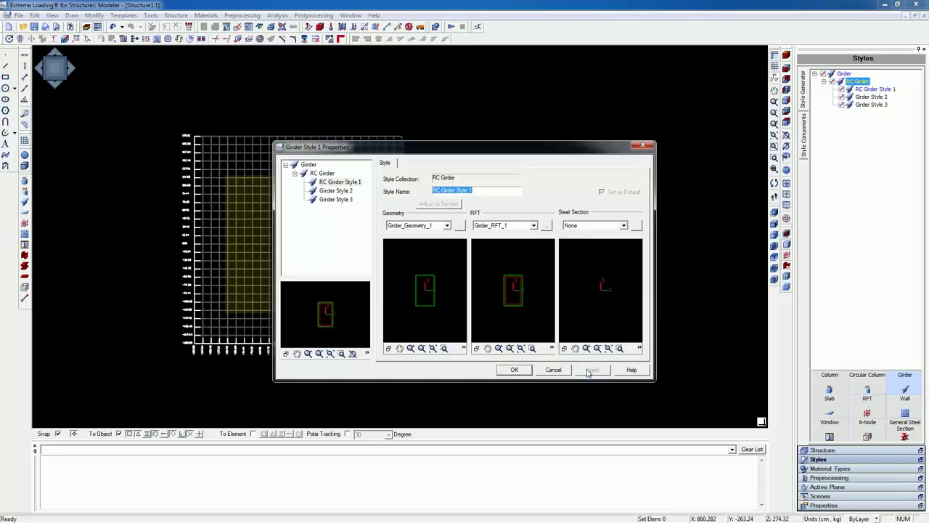
{"action": "left_click", "coordinate": [514, 370]}
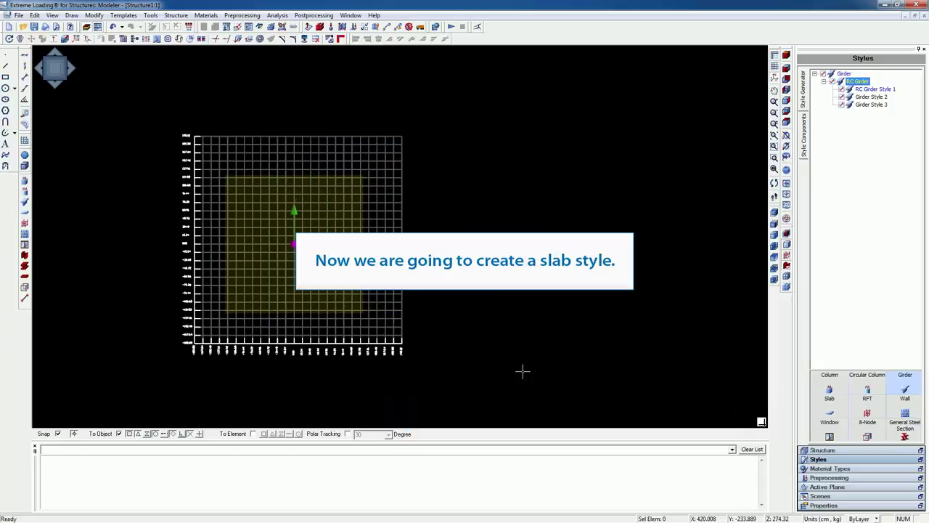
Step: Edit the geometry of Slab Style 1, setting Slab_Geometry_1's thickness to 16 cm with Normal Concrete, and save it
{"action": "left_click", "coordinate": [830, 390]}
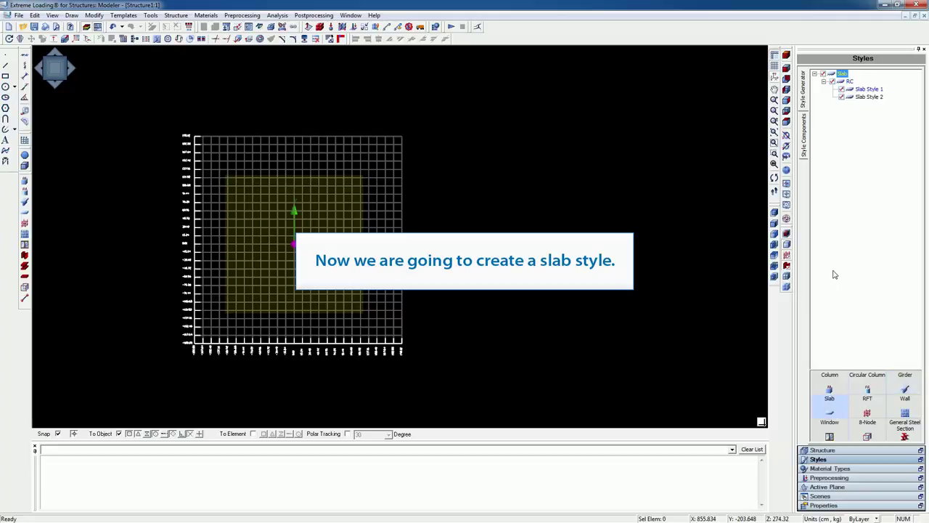
{"action": "double_click", "coordinate": [867, 89]}
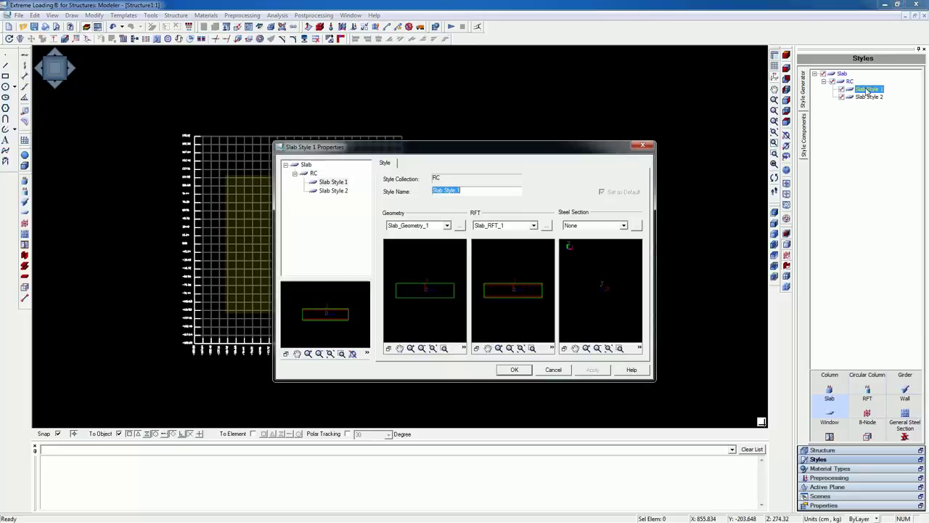
{"action": "left_click", "coordinate": [460, 226]}
{"action": "key", "text": "Tab"}
{"action": "type", "text": "16"}
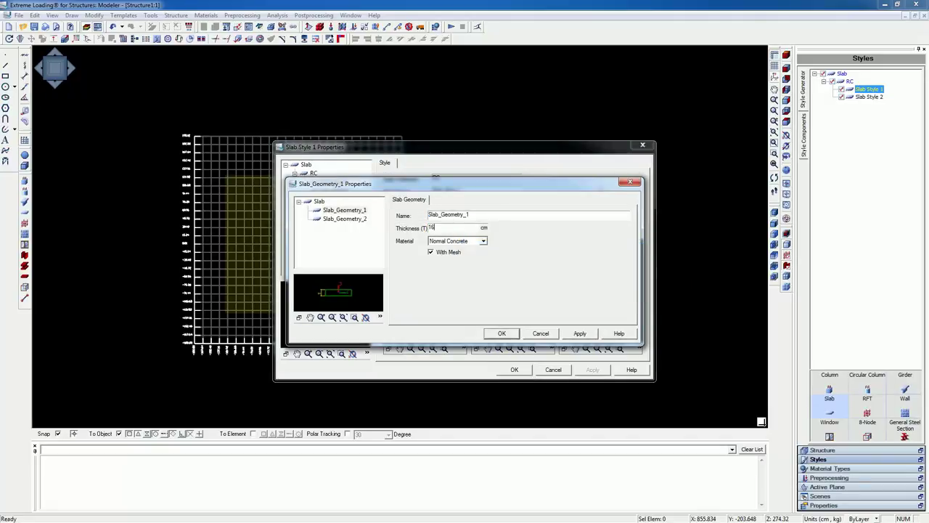
{"action": "key", "text": "Tab"}
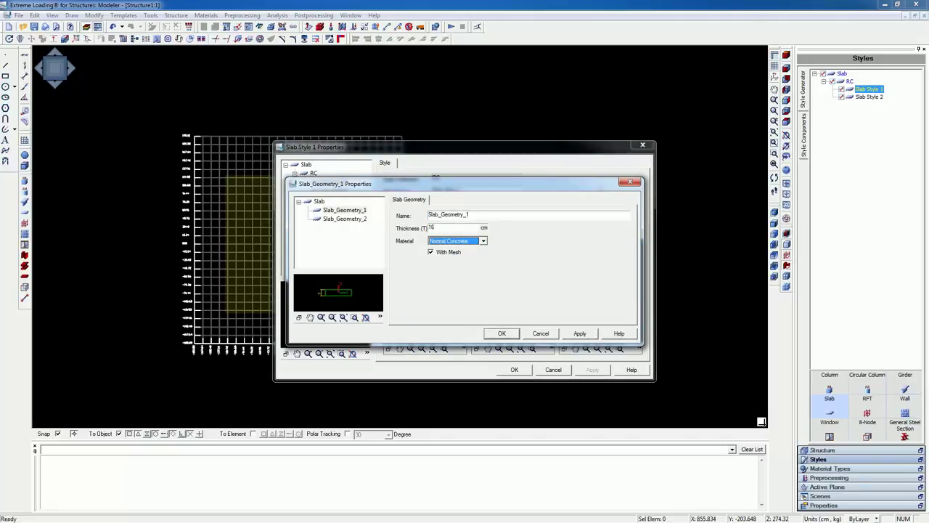
{"action": "left_click", "coordinate": [569, 336]}
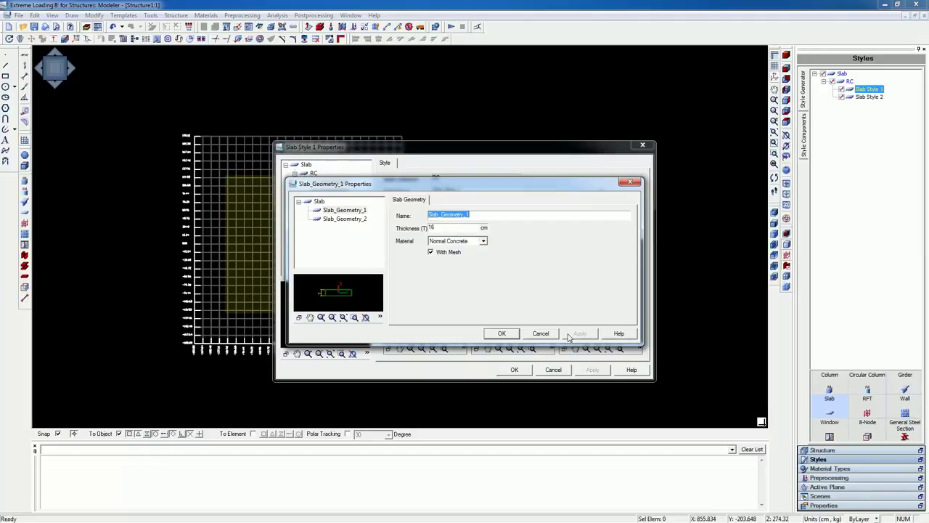
{"action": "left_click", "coordinate": [508, 333]}
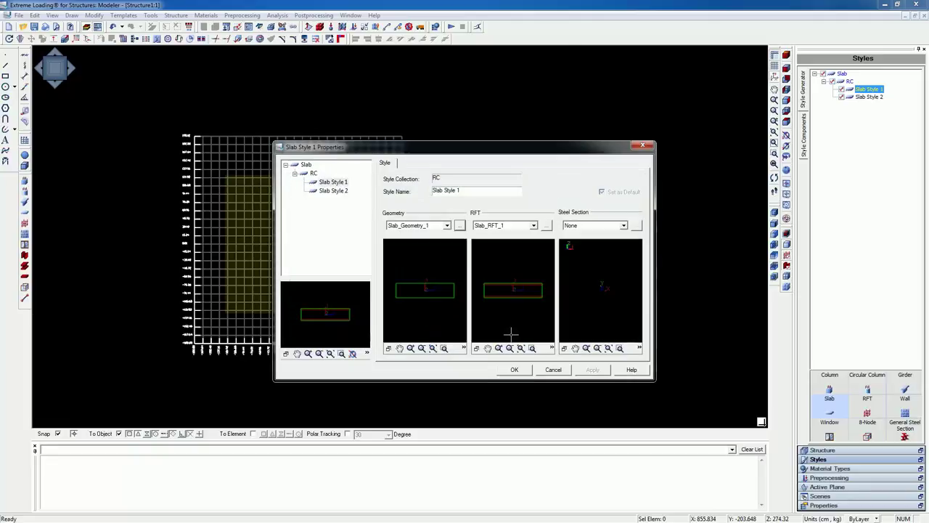
Step: Use Slab_RFT_1 as the reinforcement of Slab Style 1 and set its cover to 2.5 cm
{"action": "left_click", "coordinate": [534, 225]}
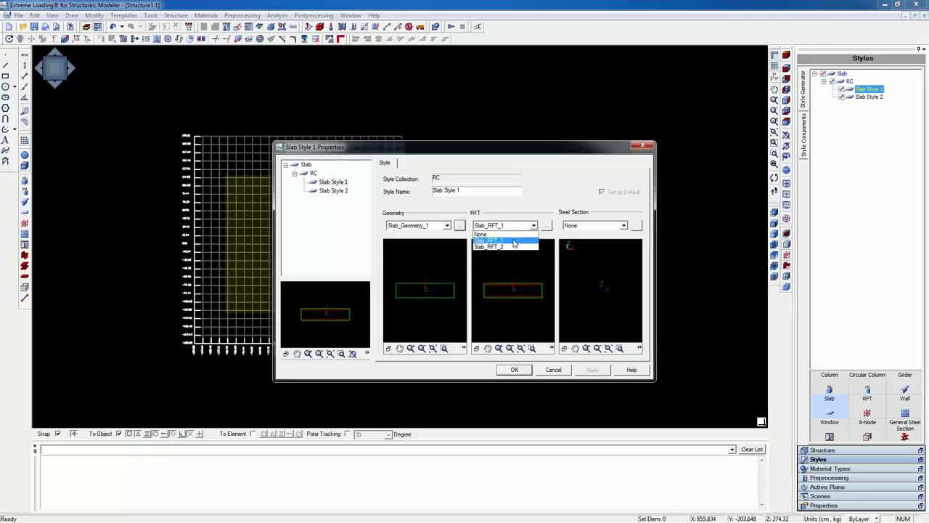
{"action": "left_click", "coordinate": [514, 241]}
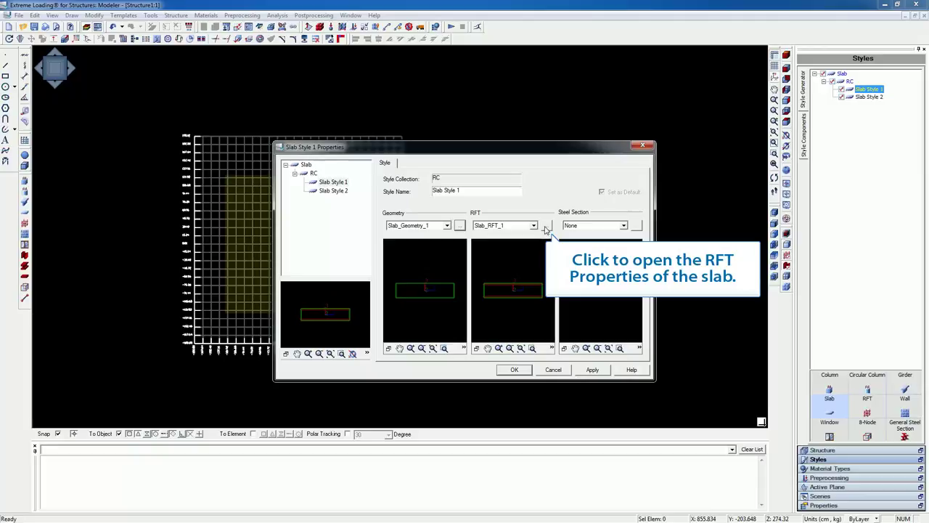
{"action": "left_click", "coordinate": [545, 227]}
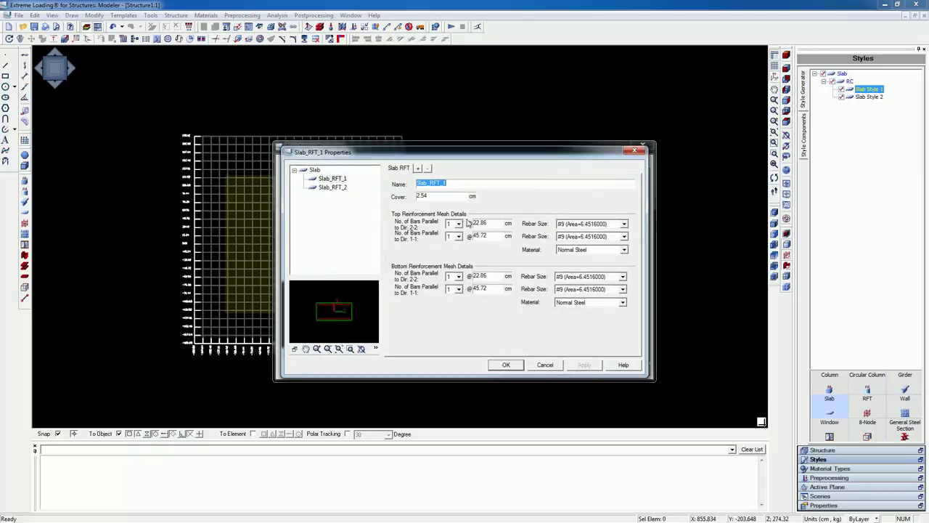
{"action": "left_click", "coordinate": [453, 195]}
{"action": "double_click", "coordinate": [453, 195]}
{"action": "type", "text": "2"}
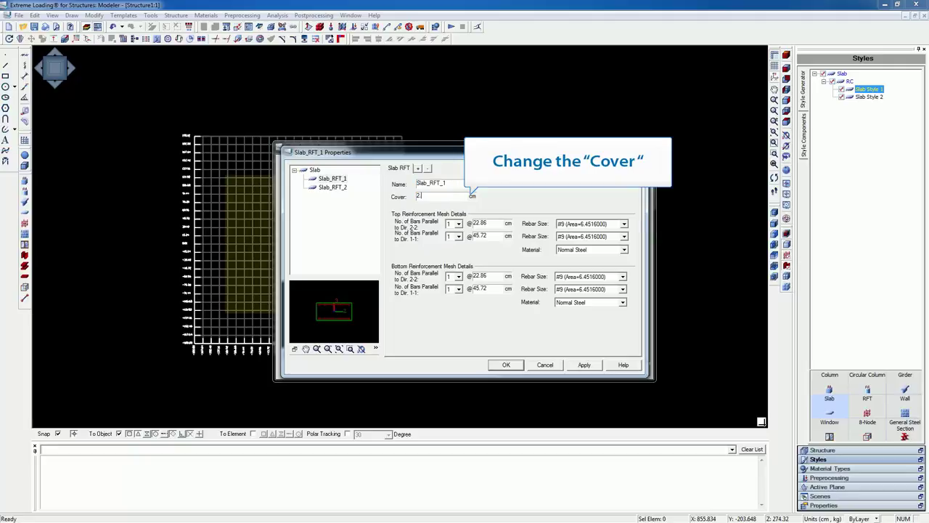
{"action": "type", "text": ".5"}
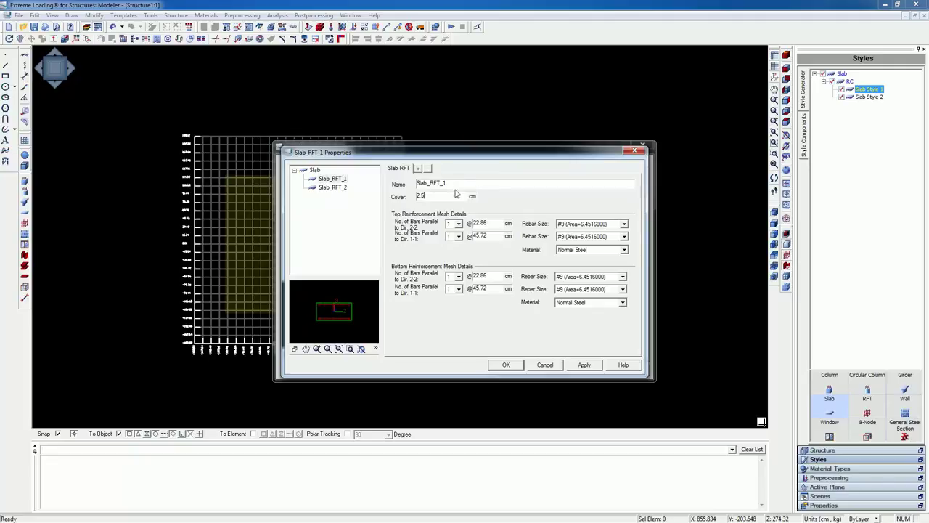
Step: Set the top reinforcement mesh spacing in Slab_RFT_1 to 20 cm for both Dir. 2-2 and Dir. 1-1
{"action": "double_click", "coordinate": [483, 223]}
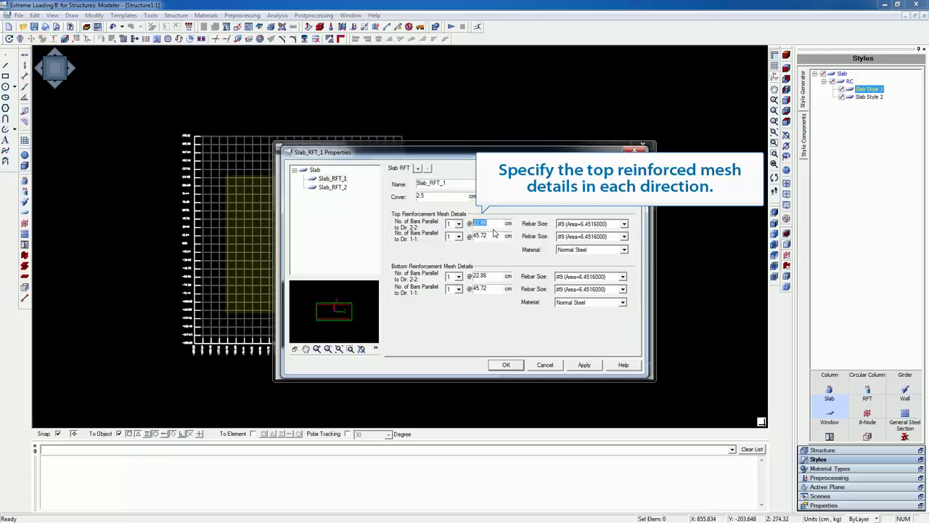
{"action": "type", "text": "20"}
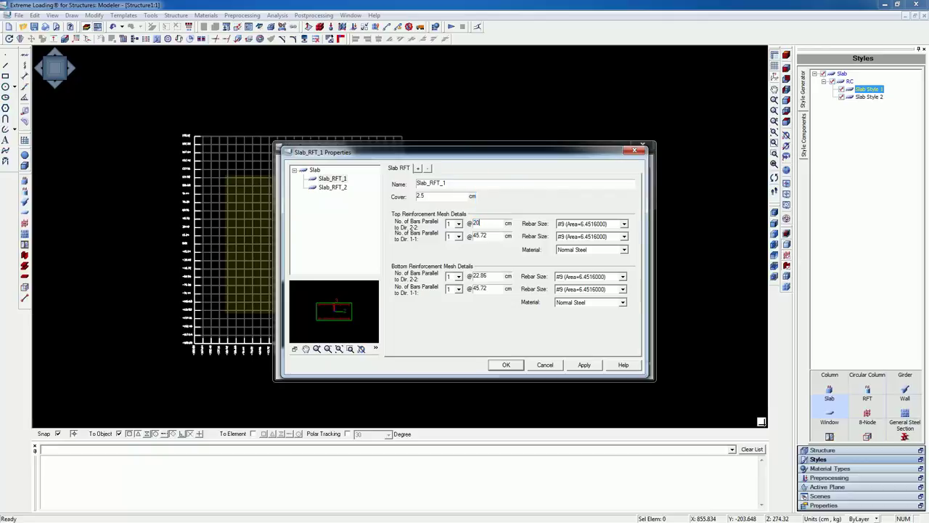
{"action": "left_click_drag", "start_coordinate": [492, 236], "coordinate": [474, 237]}
{"action": "type", "text": "20"}
Step: Set the top mesh rebar size for Dir. 2-2 in Slab_RFT_1 to #4
{"action": "left_click", "coordinate": [624, 225]}
{"action": "left_click", "coordinate": [624, 233]}
{"action": "left_click", "coordinate": [624, 232]}
{"action": "left_click", "coordinate": [624, 232]}
{"action": "left_click", "coordinate": [624, 232]}
{"action": "left_click", "coordinate": [624, 233]}
{"action": "left_click", "coordinate": [624, 233]}
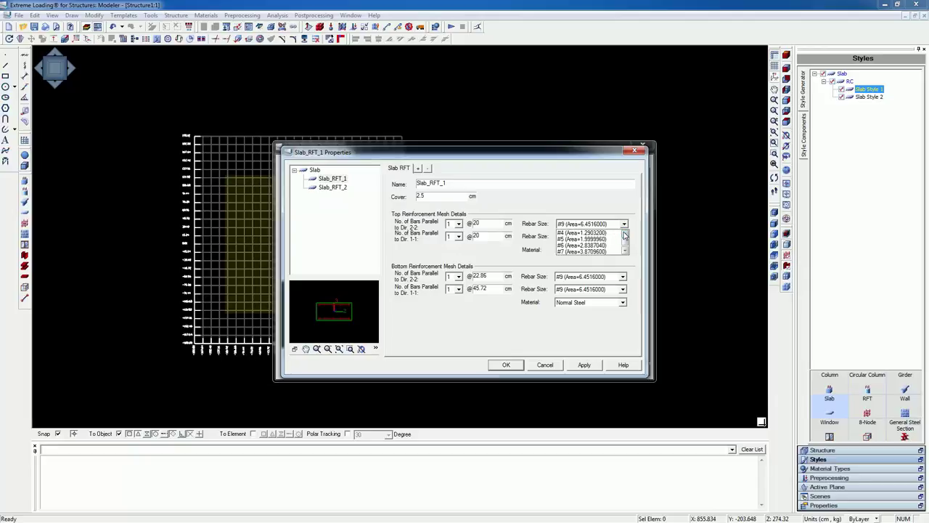
{"action": "left_click", "coordinate": [624, 233]}
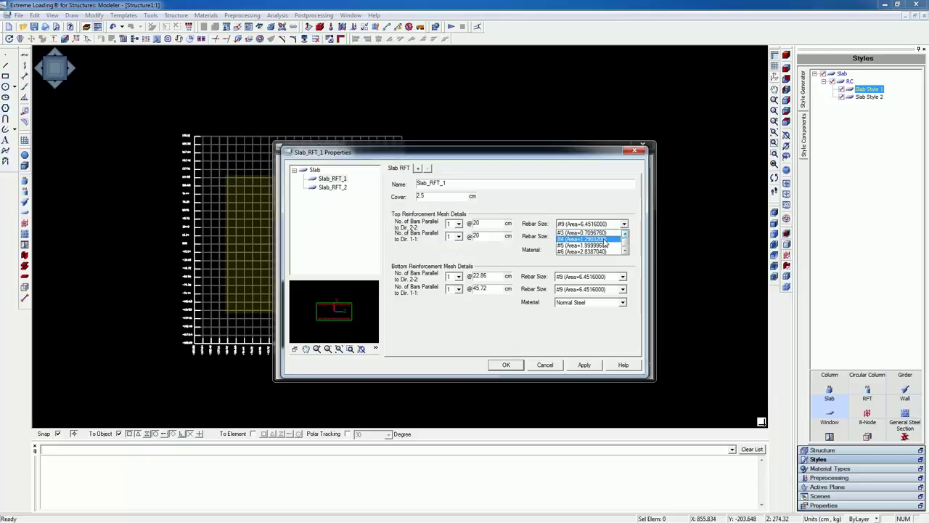
{"action": "left_click", "coordinate": [603, 239]}
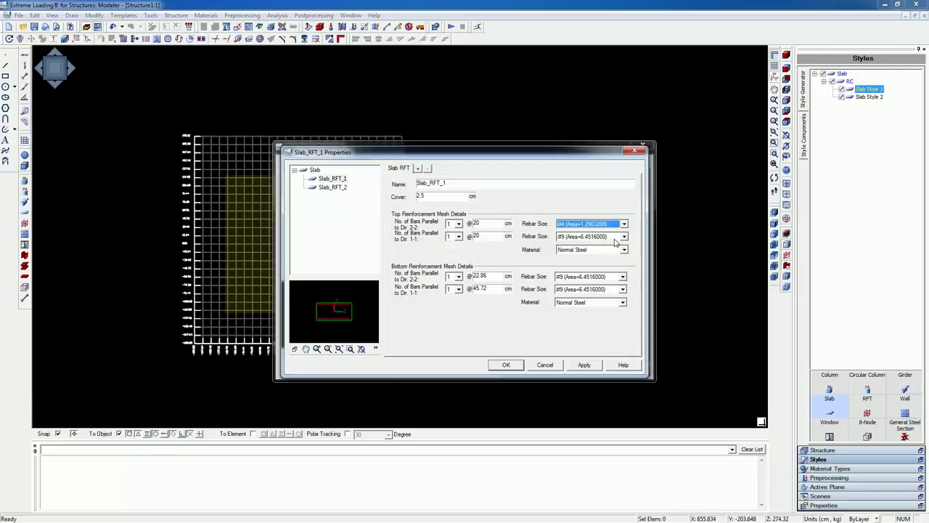
Step: Set the top mesh rebar size for Dir. 1-1 to #4 and use Normal Steel as the top mesh material
{"action": "left_click", "coordinate": [623, 237]}
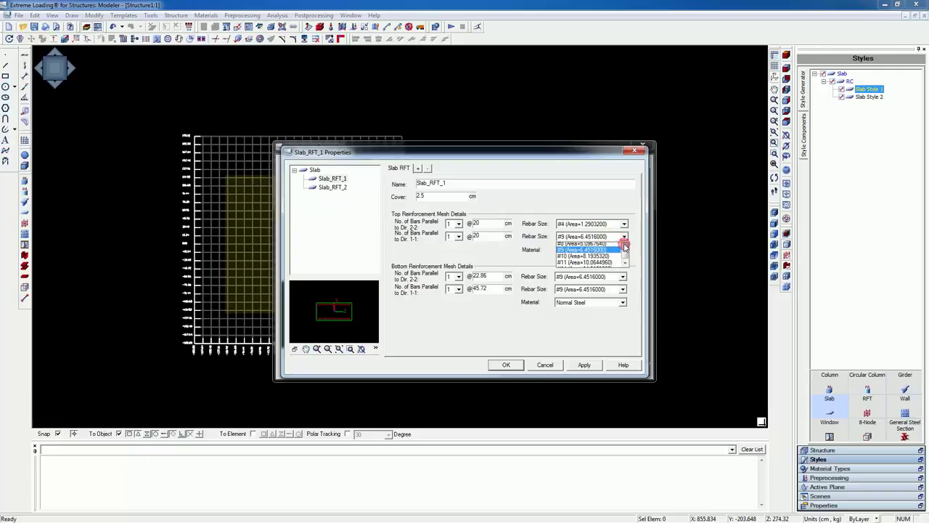
{"action": "left_click", "coordinate": [625, 246]}
{"action": "left_click", "coordinate": [625, 246]}
{"action": "left_click", "coordinate": [625, 245]}
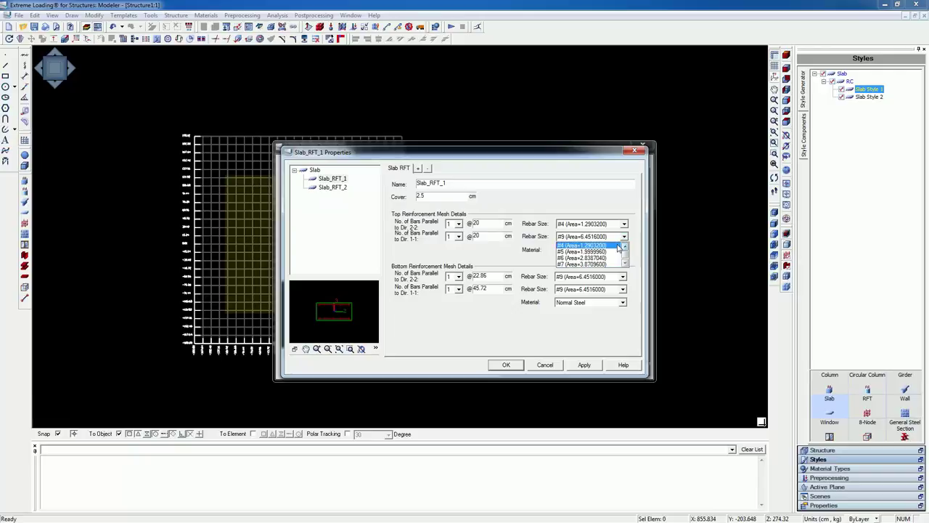
{"action": "left_click", "coordinate": [618, 246]}
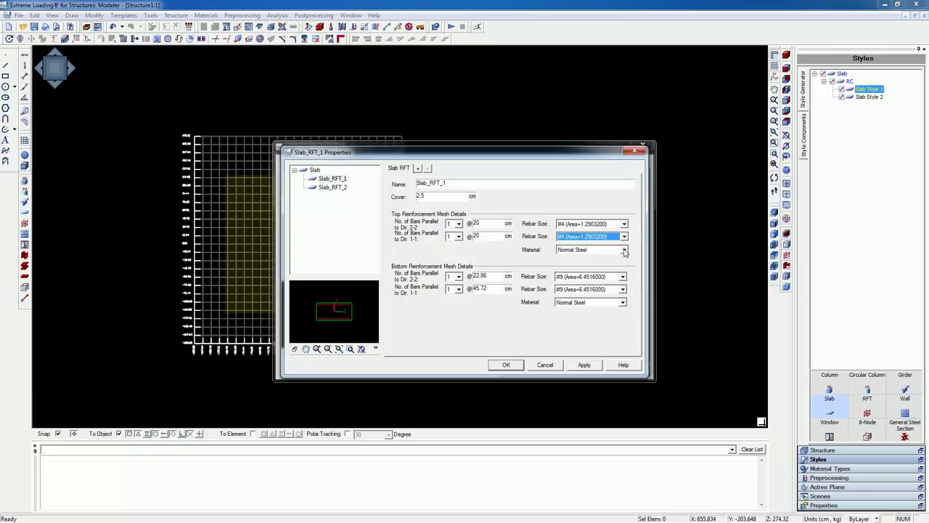
{"action": "left_click", "coordinate": [624, 250]}
{"action": "scroll", "coordinate": [613, 272], "scroll_direction": "up", "scroll_amount": 1}
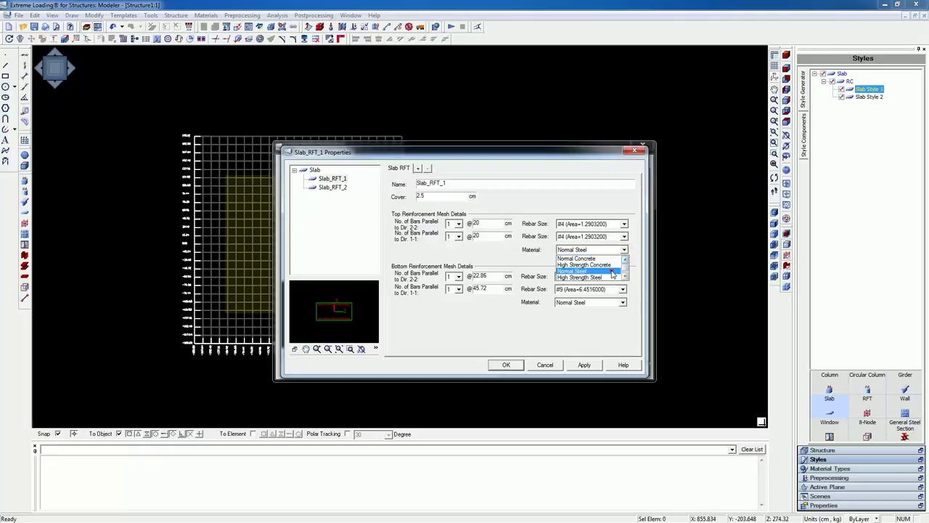
{"action": "left_click", "coordinate": [613, 272]}
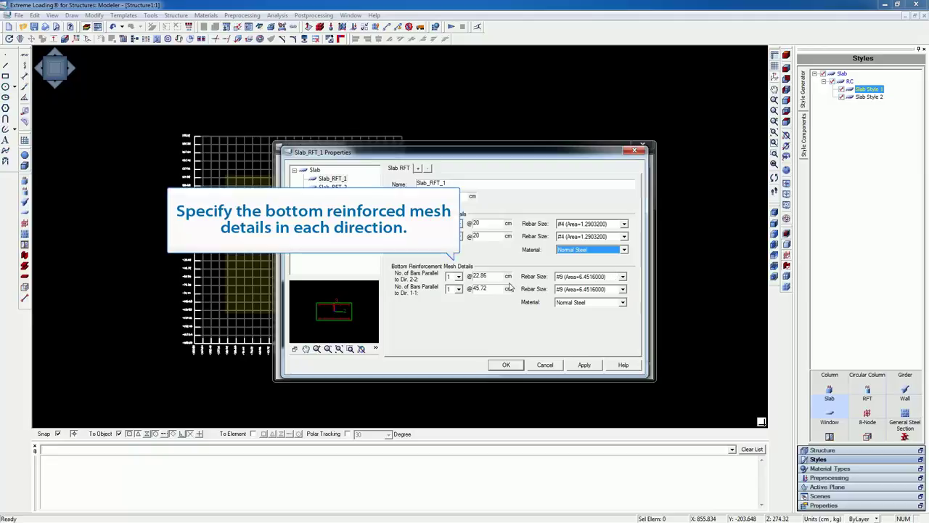
Step: Set the bottom reinforcement mesh spacing to 20 cm for both Dir. 2-2 and Dir. 1-1
{"action": "left_click", "coordinate": [488, 277]}
{"action": "double_click", "coordinate": [488, 278]}
{"action": "type", "text": "20"}
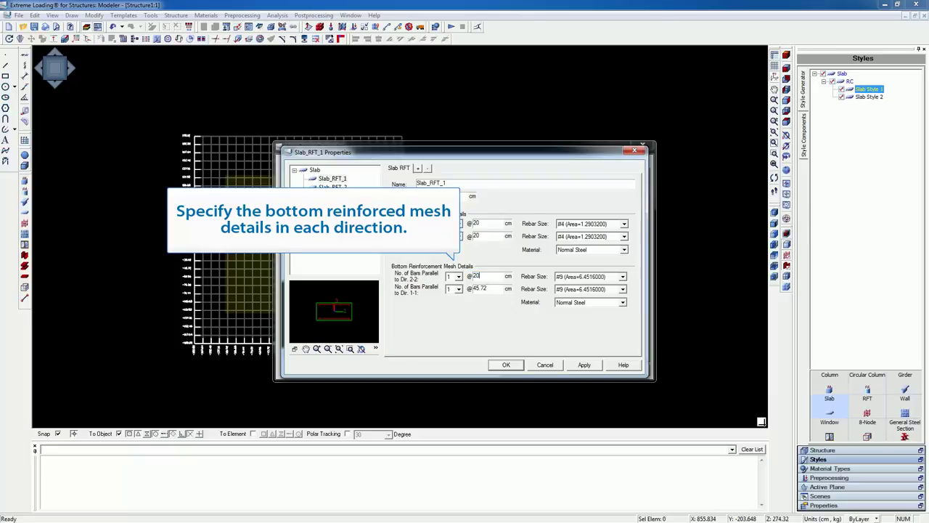
{"action": "double_click", "coordinate": [496, 288]}
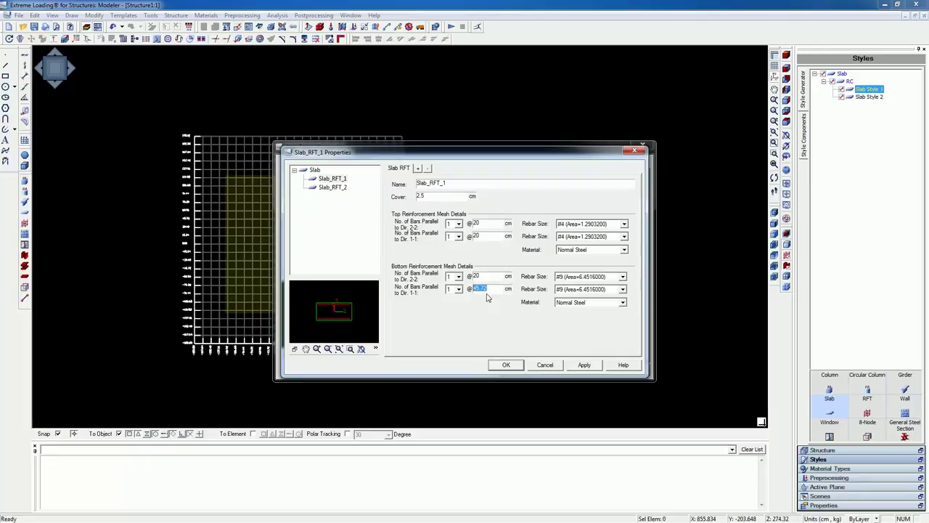
{"action": "type", "text": "20"}
Step: Set the bottom mesh rebar size for Dir. 2-2 to #4
{"action": "left_click", "coordinate": [623, 278]}
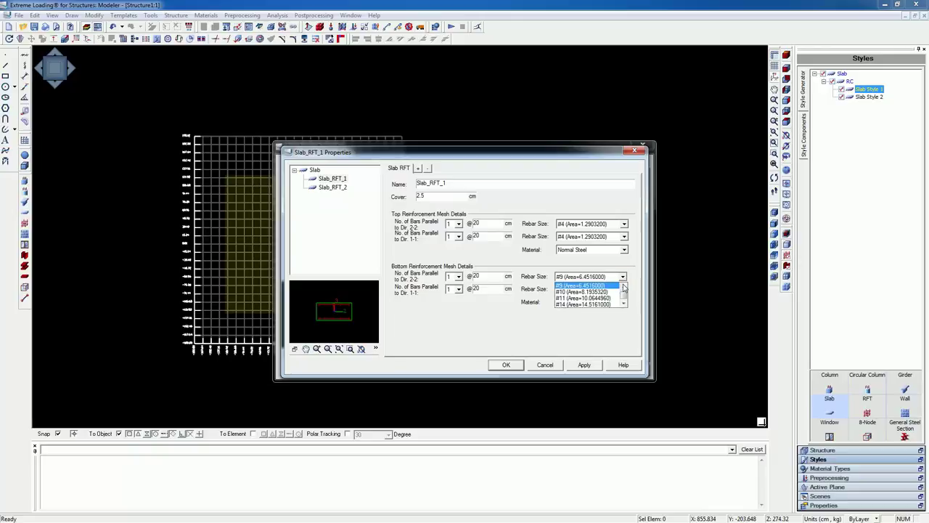
{"action": "left_click", "coordinate": [623, 287]}
{"action": "left_click", "coordinate": [622, 287]}
{"action": "left_click", "coordinate": [623, 286]}
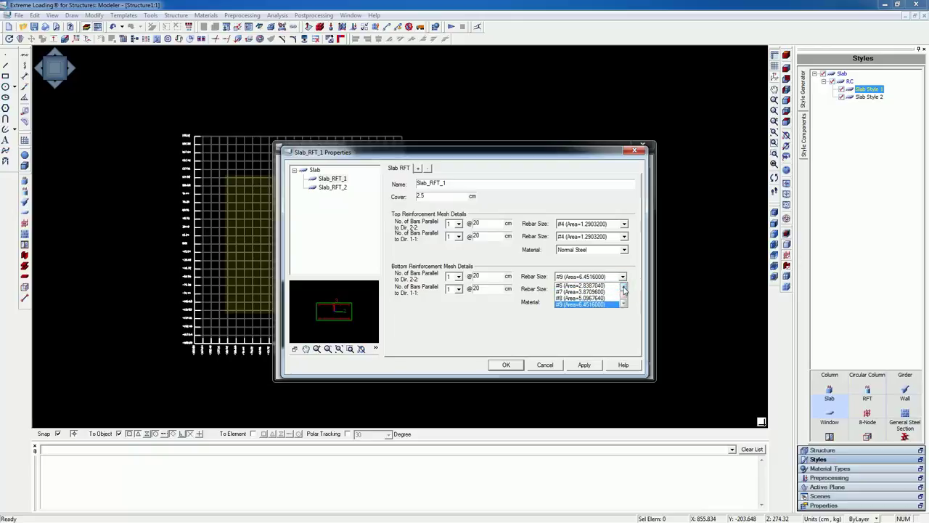
{"action": "left_click", "coordinate": [622, 287]}
{"action": "left_click", "coordinate": [623, 287]}
{"action": "left_click", "coordinate": [622, 287]}
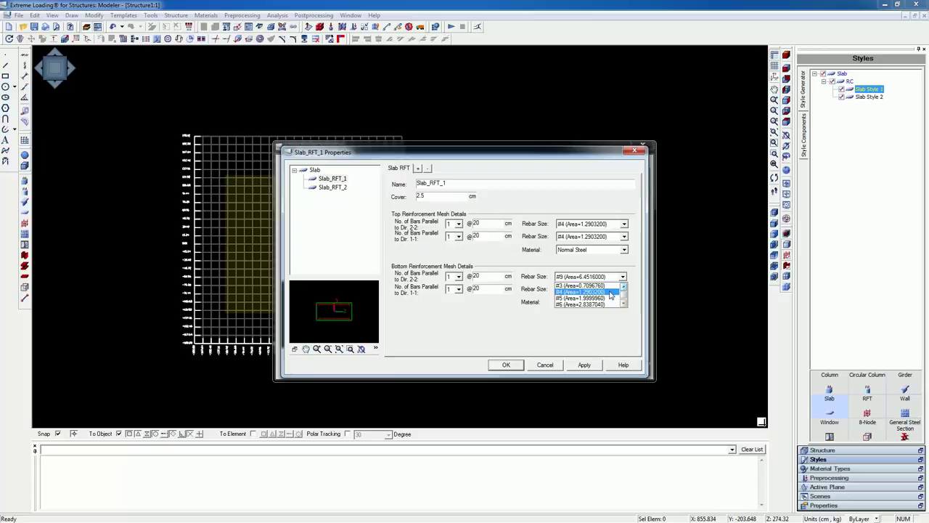
{"action": "left_click", "coordinate": [609, 293]}
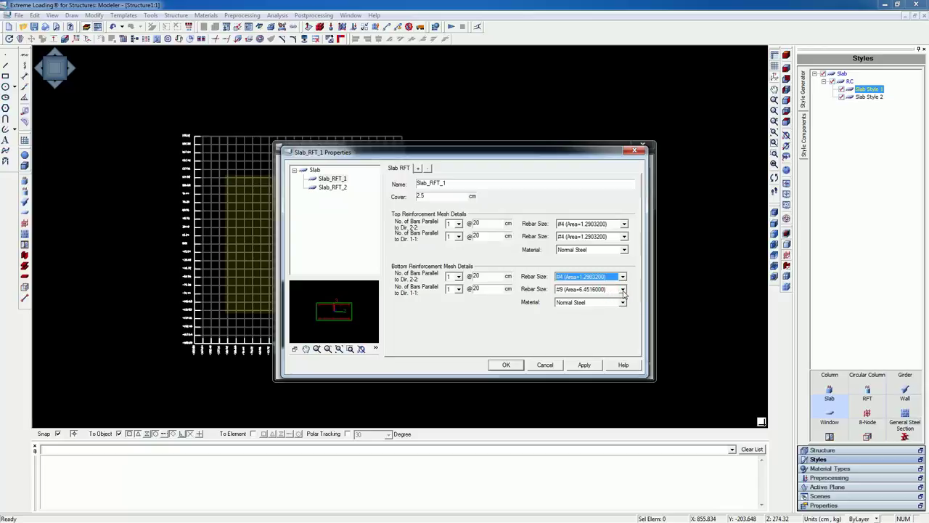
Step: Set the bottom mesh rebar size for Dir. 1-1 to #4 and use Normal Steel as the bottom mesh material
{"action": "left_click", "coordinate": [622, 290]}
{"action": "left_click", "coordinate": [624, 299]}
{"action": "left_click", "coordinate": [624, 299]}
{"action": "left_click", "coordinate": [624, 299]}
{"action": "left_click", "coordinate": [625, 299]}
{"action": "left_click", "coordinate": [624, 299]}
{"action": "left_click", "coordinate": [624, 299]}
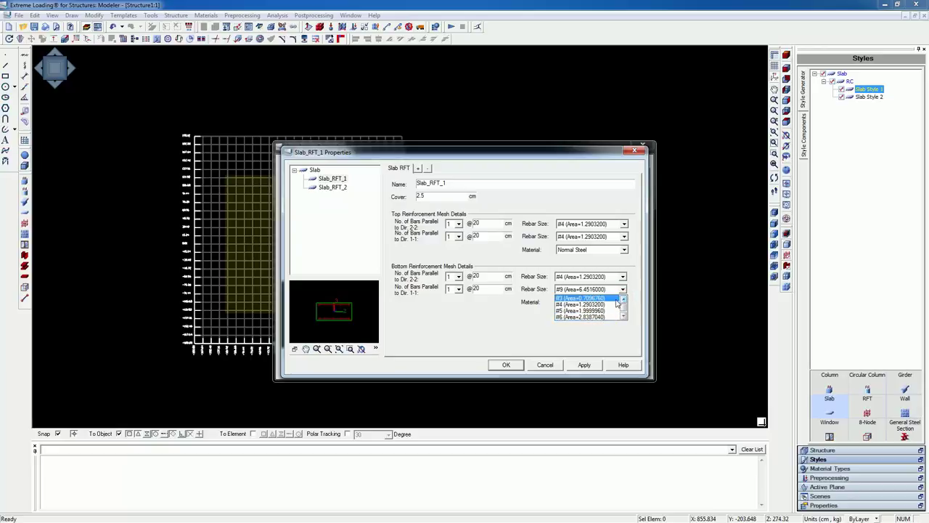
{"action": "left_click", "coordinate": [614, 304]}
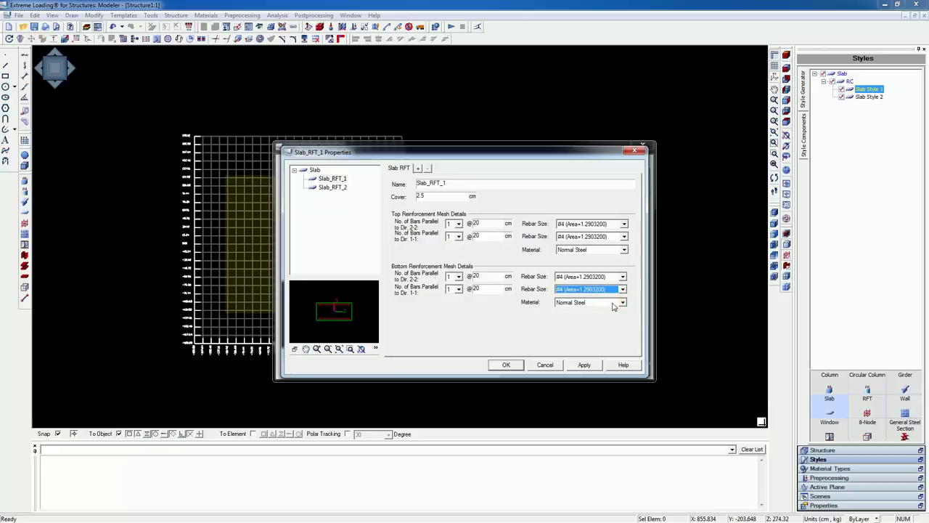
{"action": "left_click", "coordinate": [622, 303]}
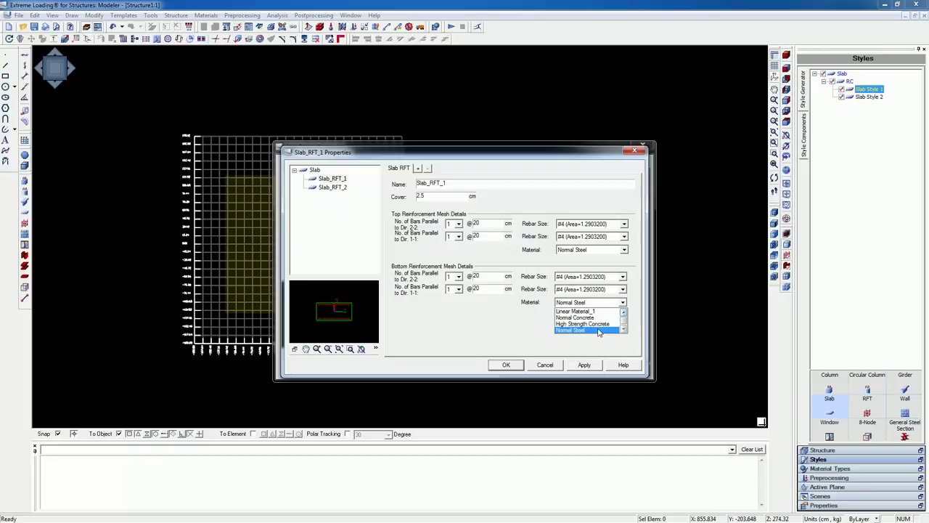
{"action": "left_click", "coordinate": [599, 330]}
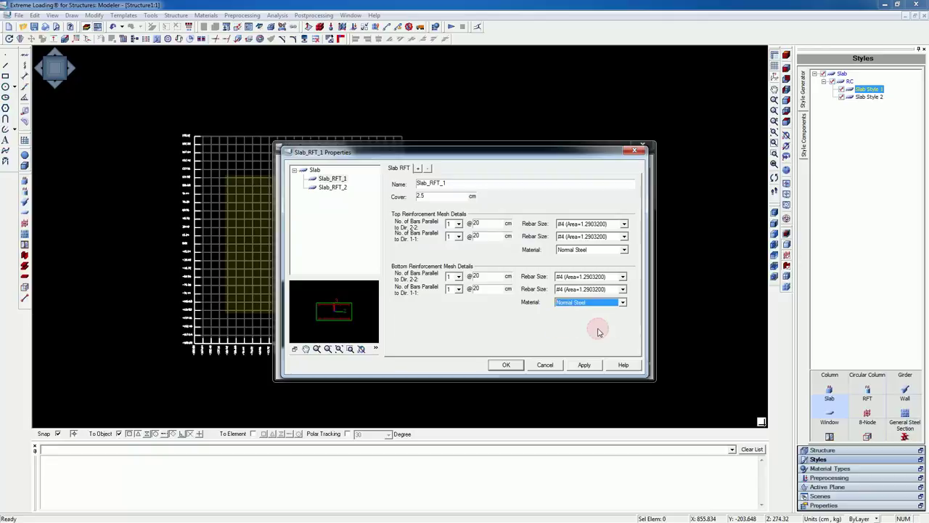
Step: Apply and save the Slab_RFT_1 reinforcement and Slab Style 1
{"action": "left_click", "coordinate": [586, 365]}
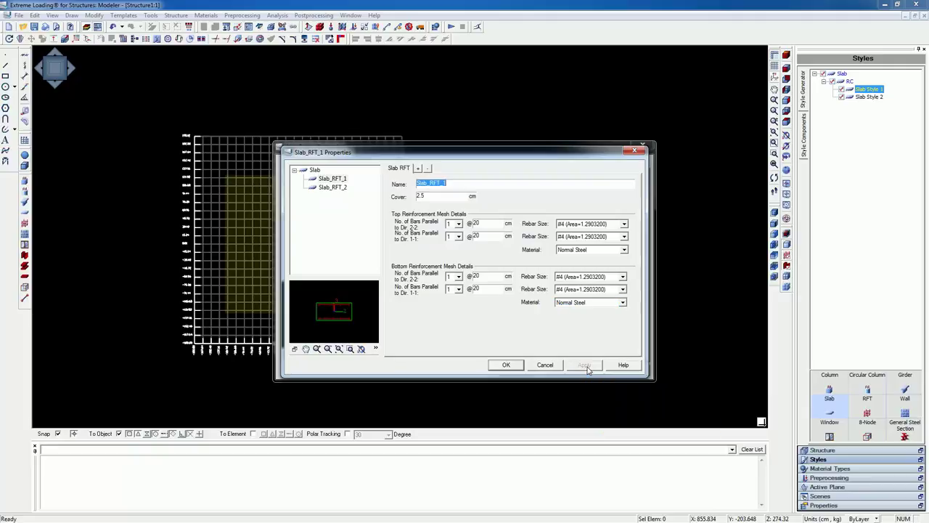
{"action": "left_click", "coordinate": [508, 366]}
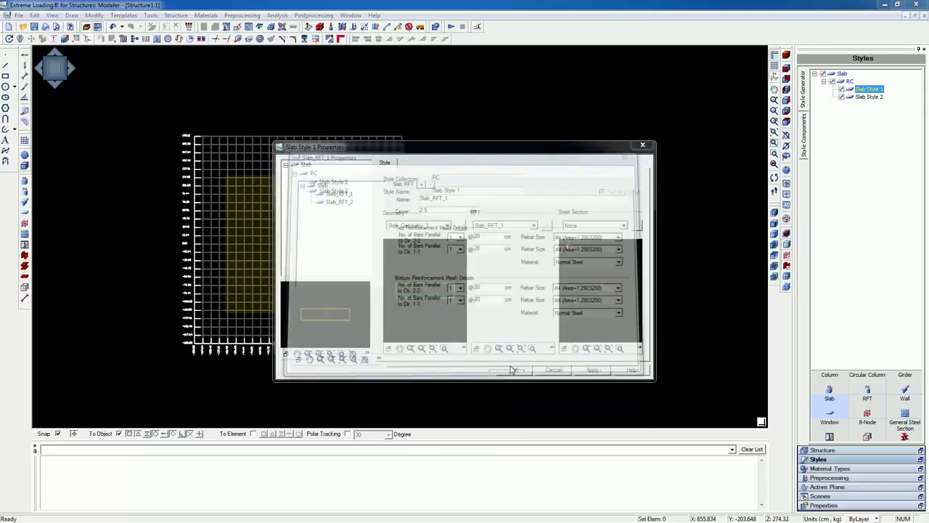
{"action": "left_click", "coordinate": [591, 371]}
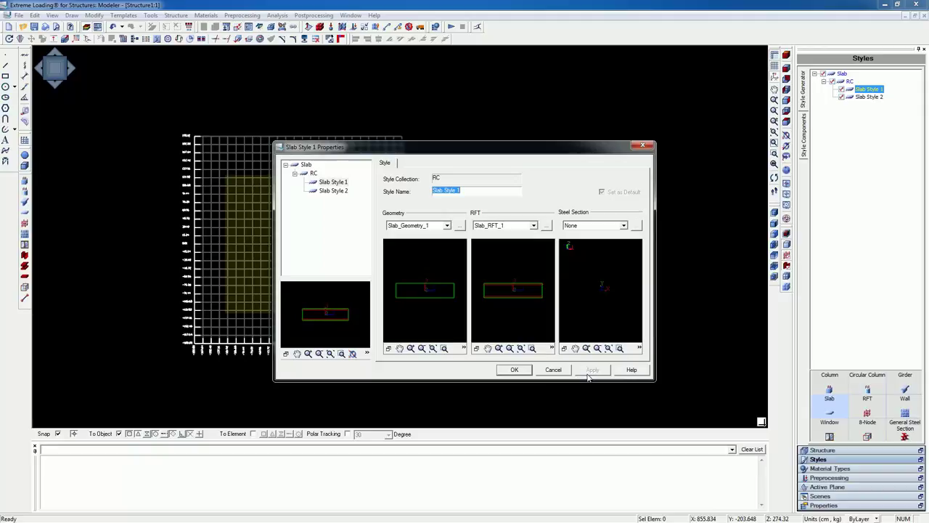
{"action": "left_click", "coordinate": [524, 370]}
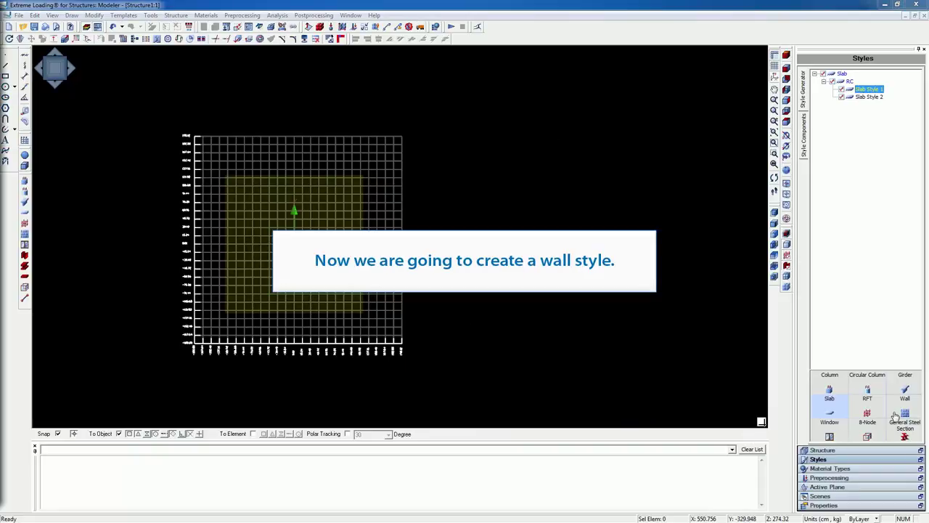
Step: Edit the geometry of Wall Style 1 and set the thickness of Wall_Geometry_1 to 25 cm
{"action": "left_click", "coordinate": [900, 403]}
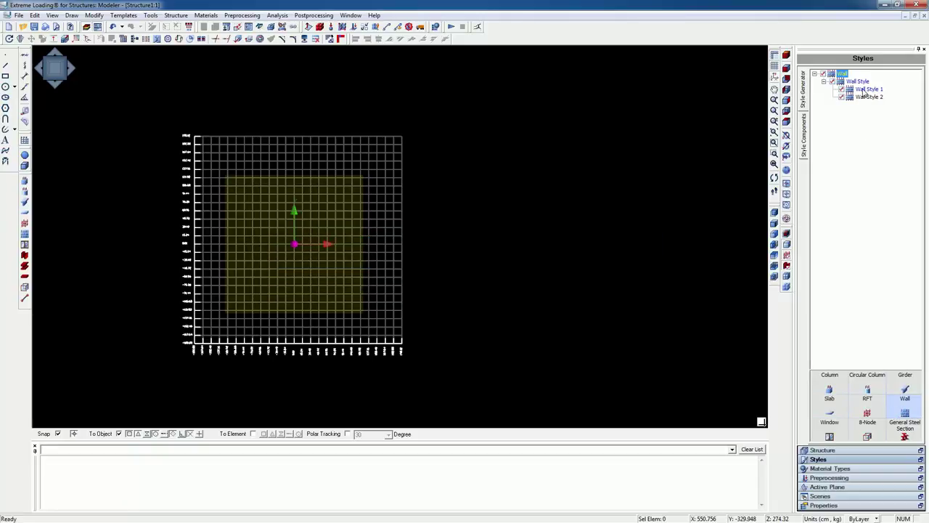
{"action": "double_click", "coordinate": [865, 89]}
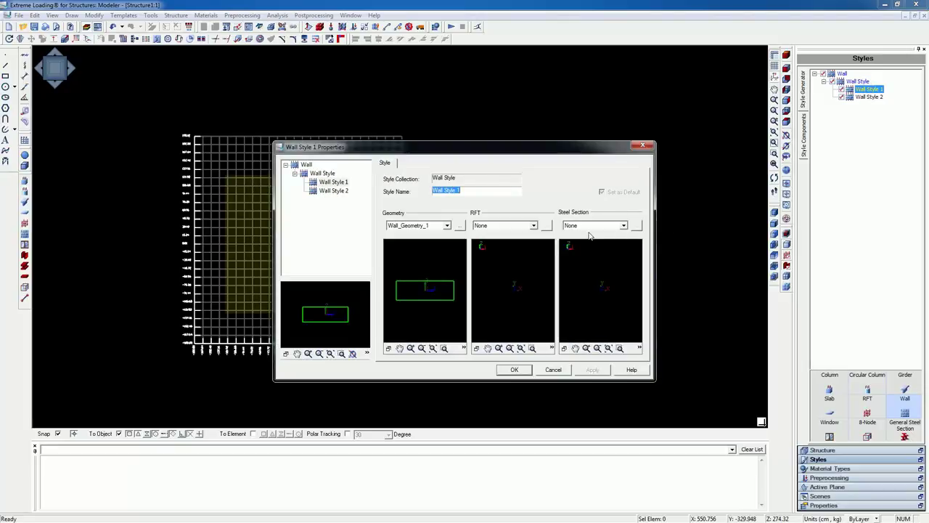
{"action": "left_click", "coordinate": [454, 235]}
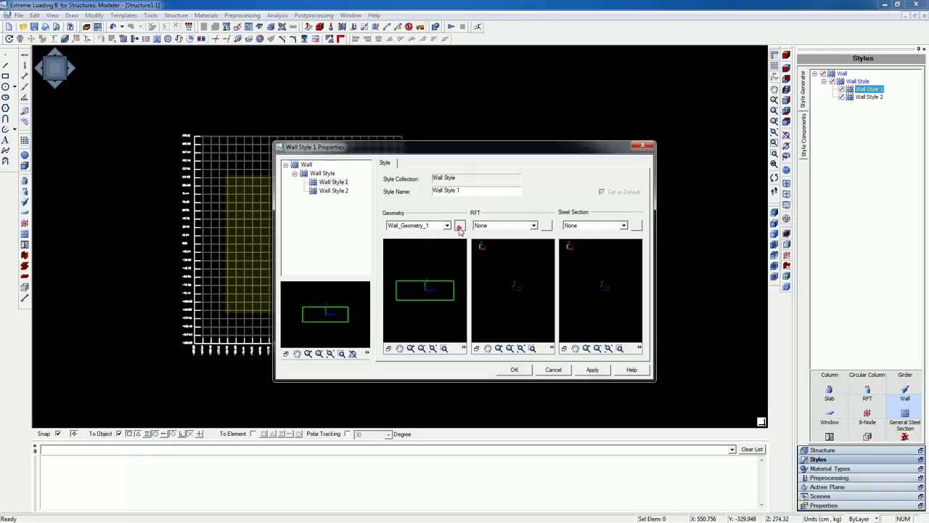
{"action": "left_click", "coordinate": [460, 225]}
{"action": "left_click", "coordinate": [458, 226]}
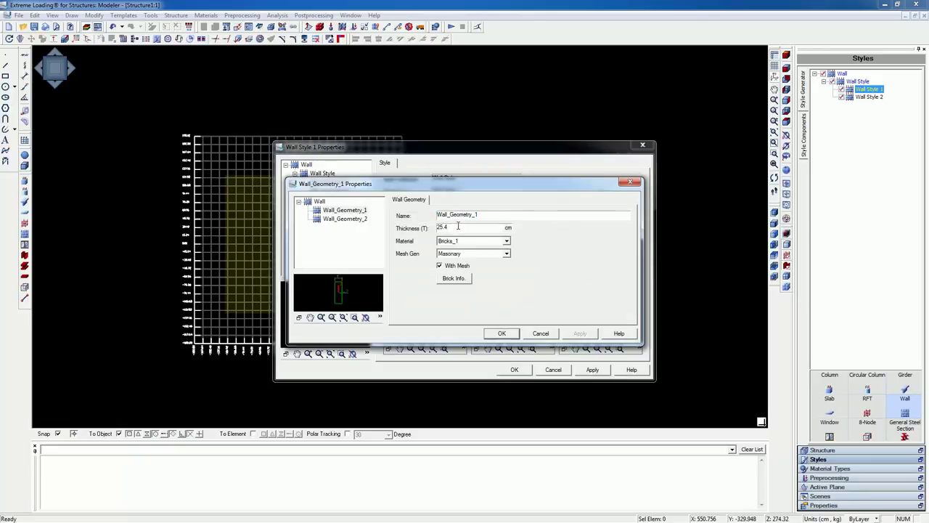
{"action": "key", "text": "BackSpace"}
{"action": "key", "text": "BackSpace"}
{"action": "key", "text": "BackSpace"}
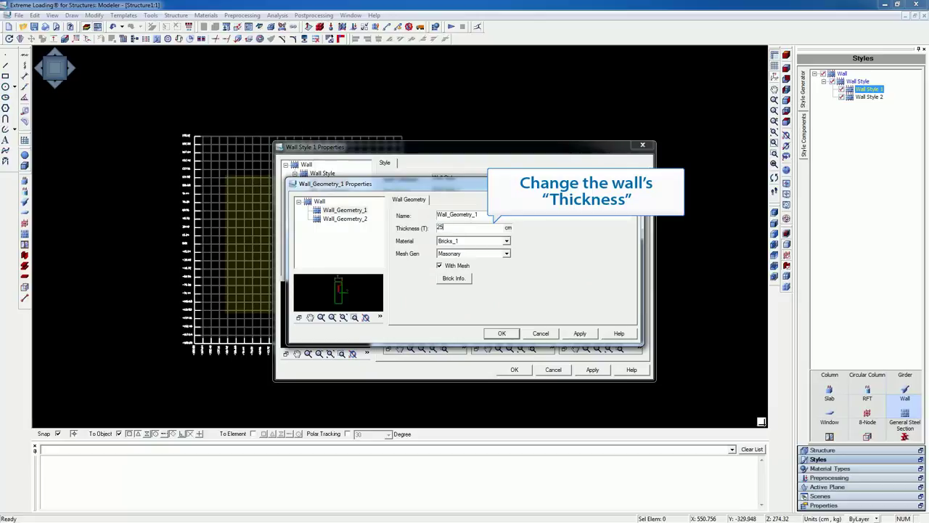
Step: Set the material of Wall_Geometry_1 to Bricks_1 and its mesh generation to Masonary
{"action": "left_click", "coordinate": [506, 241]}
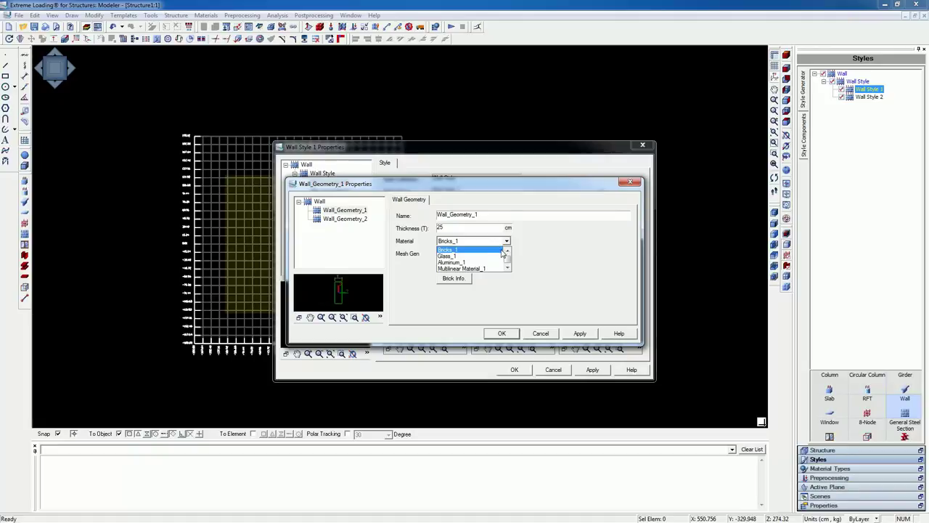
{"action": "scroll", "coordinate": [501, 253], "scroll_direction": "up", "scroll_amount": 3}
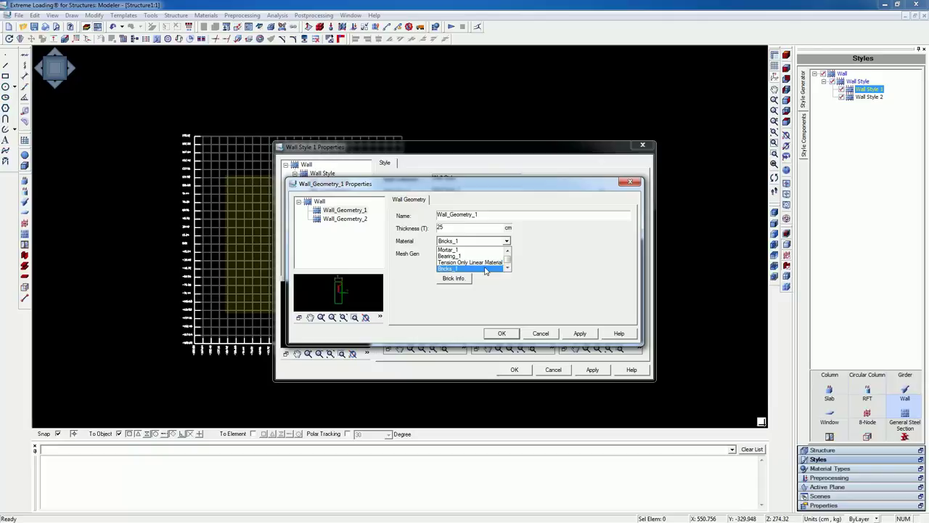
{"action": "left_click", "coordinate": [486, 270]}
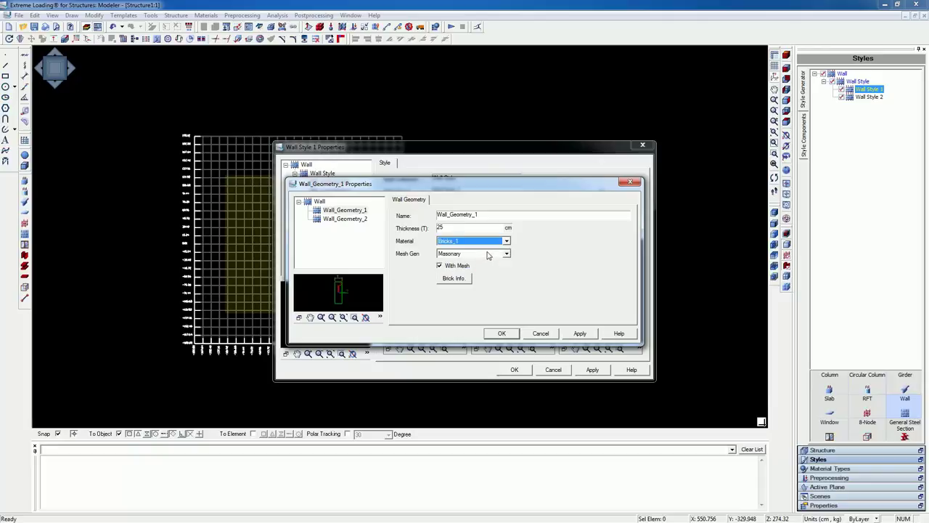
{"action": "left_click", "coordinate": [507, 254]}
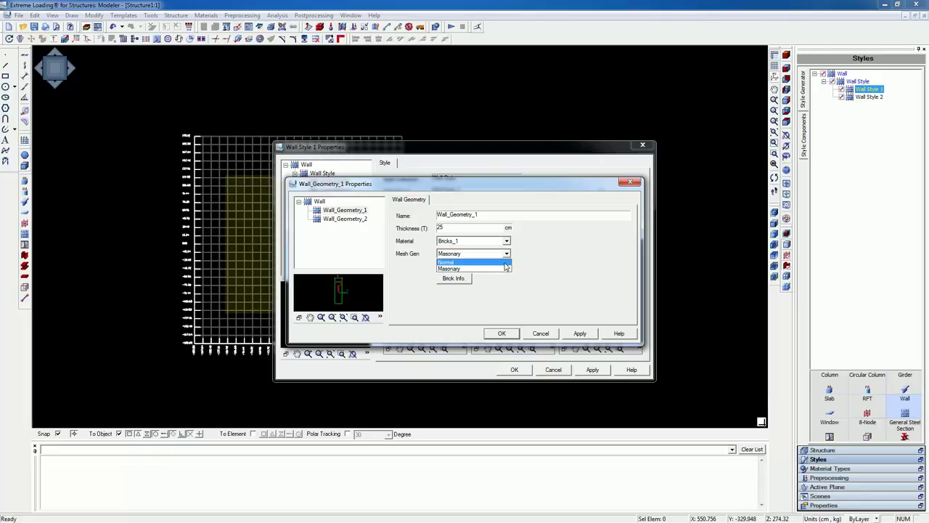
{"action": "left_click", "coordinate": [506, 269]}
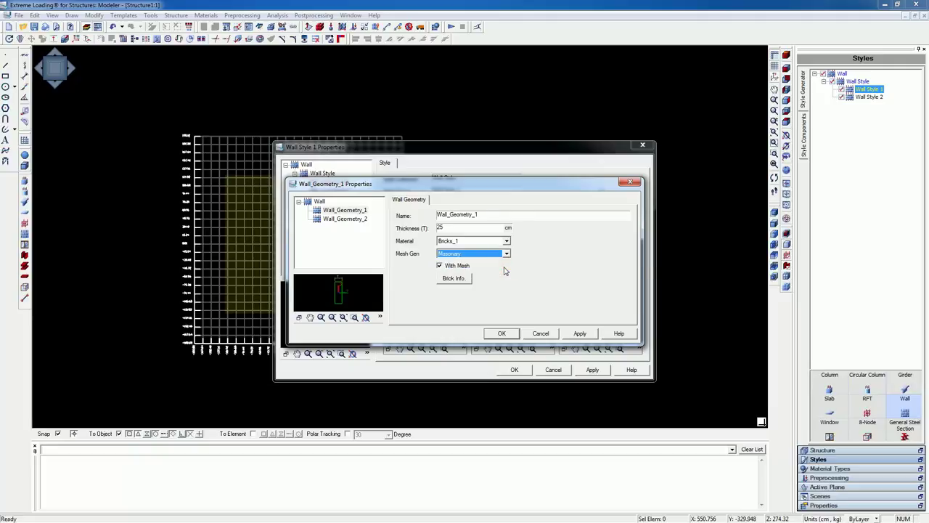
Step: Define the bricks of Wall_Geometry_1 with length 30 cm, height 8 cm, width 25 cm and Mortar_1 as the mortar material
{"action": "left_click", "coordinate": [455, 278]}
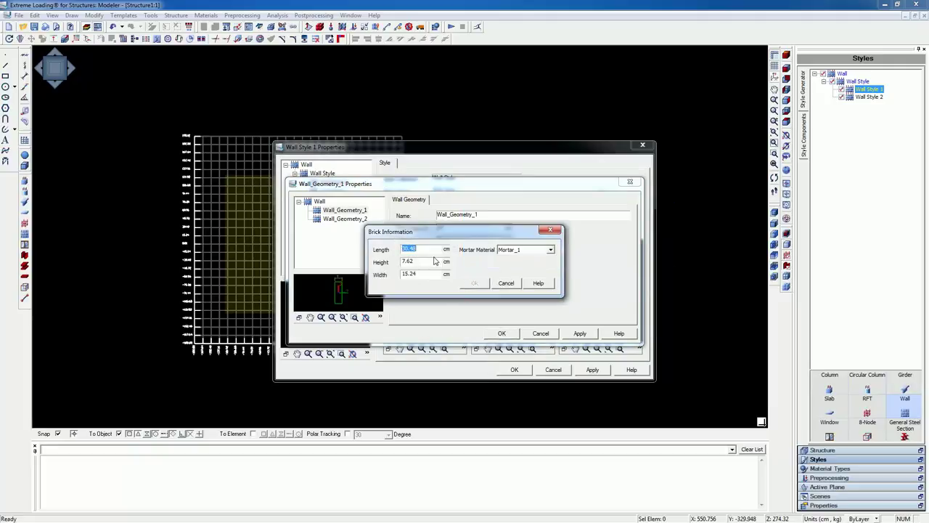
{"action": "type", "text": "30"}
{"action": "left_click", "coordinate": [429, 263]}
{"action": "left_click_drag", "start_coordinate": [412, 263], "coordinate": [403, 263]}
{"action": "type", "text": "8"}
{"action": "left_click_drag", "start_coordinate": [427, 274], "coordinate": [408, 273]}
{"action": "type", "text": "25"}
{"action": "left_click", "coordinate": [550, 250]}
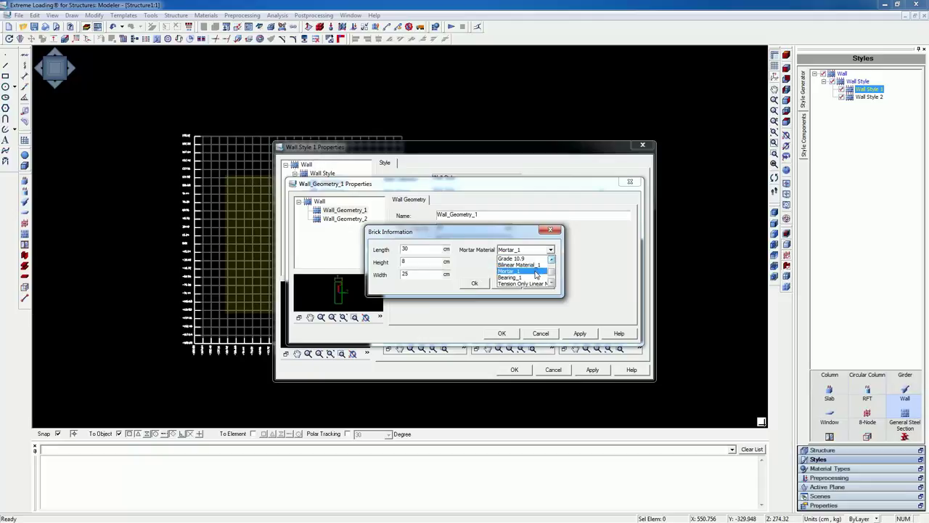
{"action": "left_click", "coordinate": [536, 272]}
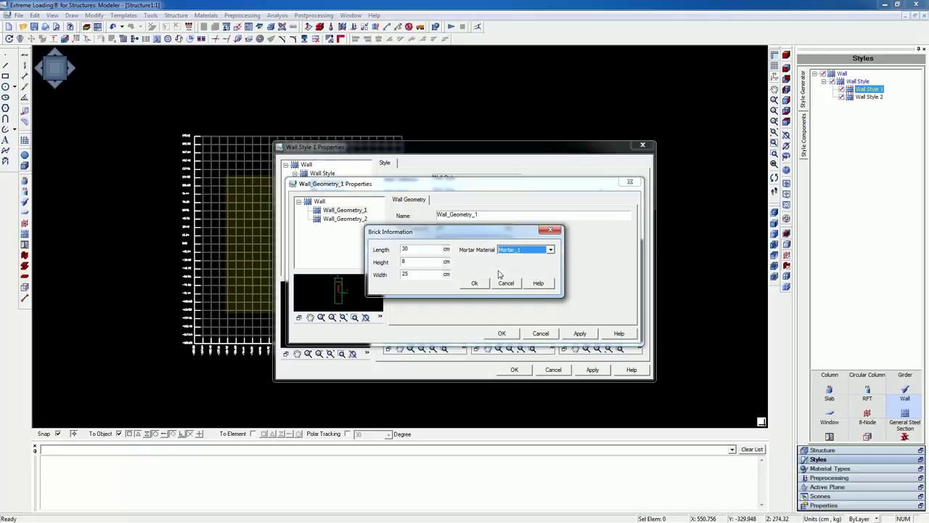
{"action": "left_click", "coordinate": [475, 283]}
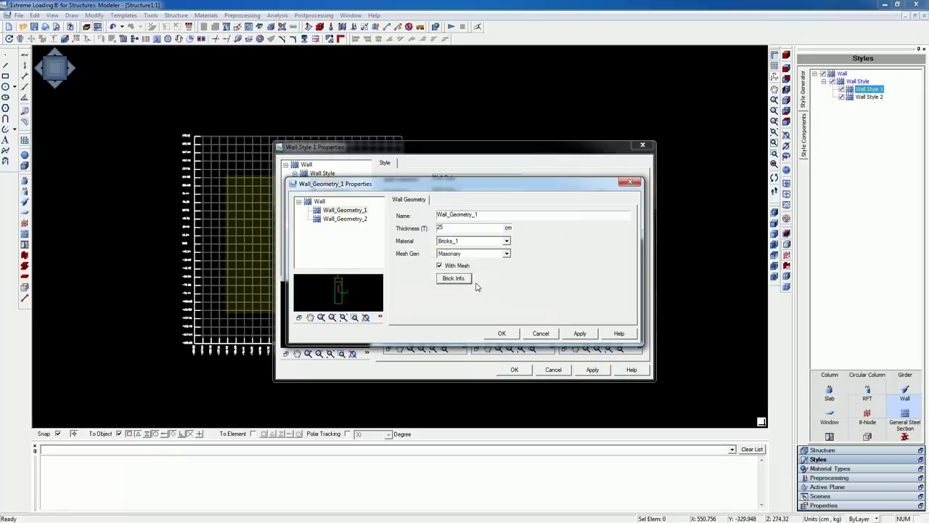
Step: Apply and save Wall_Geometry_1 and Wall Style 1
{"action": "left_click", "coordinate": [578, 333]}
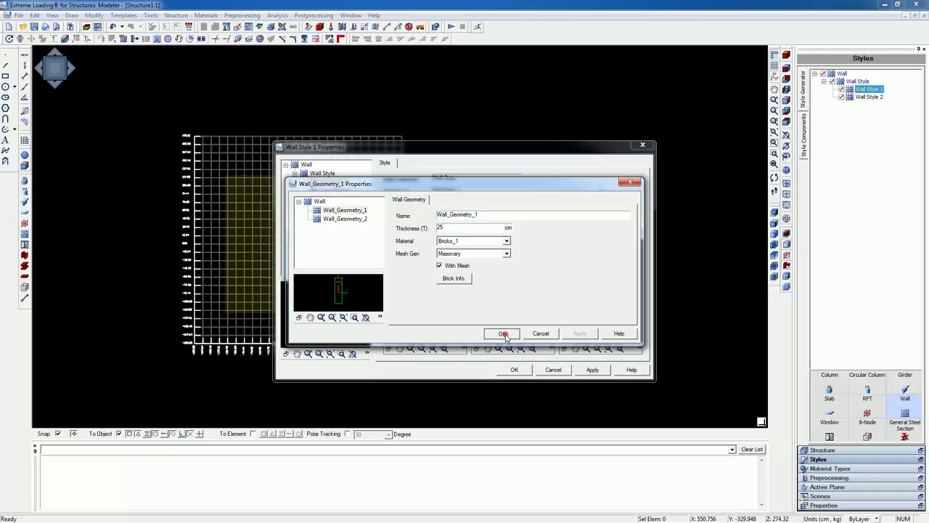
{"action": "left_click", "coordinate": [502, 333]}
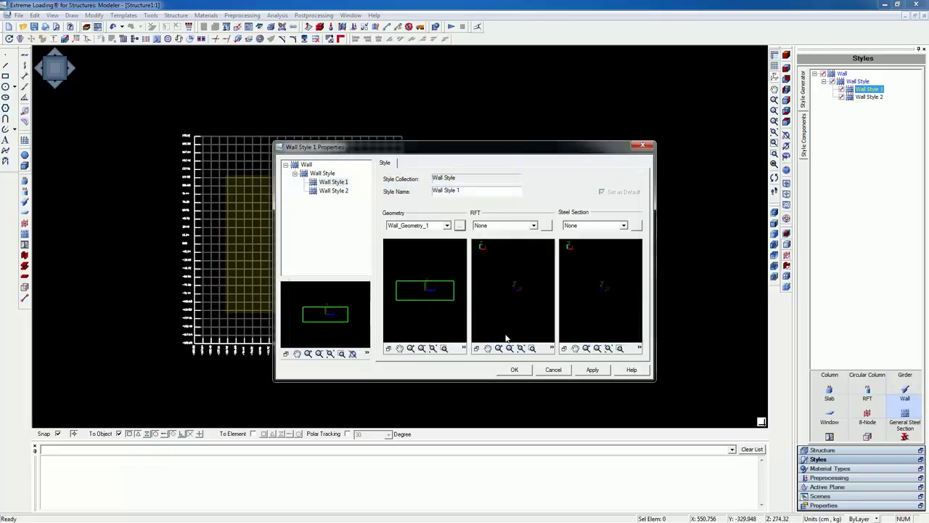
{"action": "left_click", "coordinate": [582, 370]}
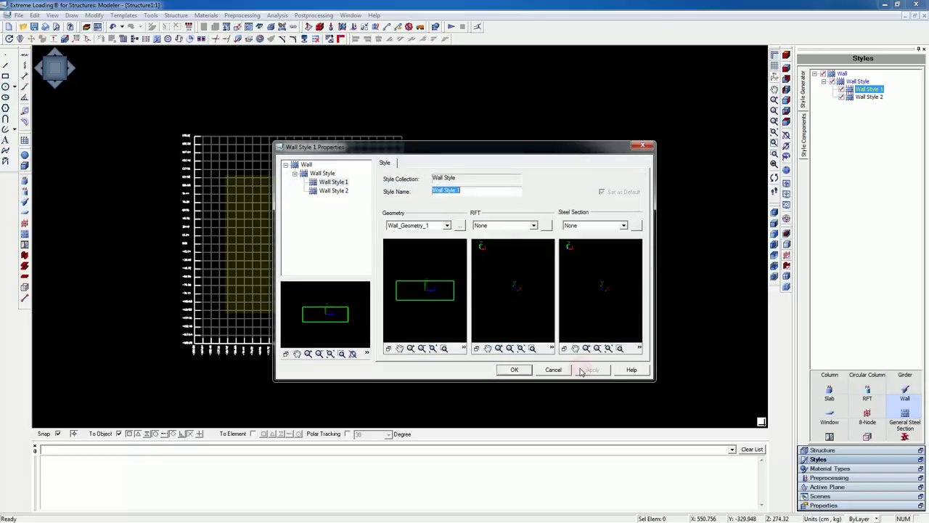
{"action": "left_click", "coordinate": [513, 371]}
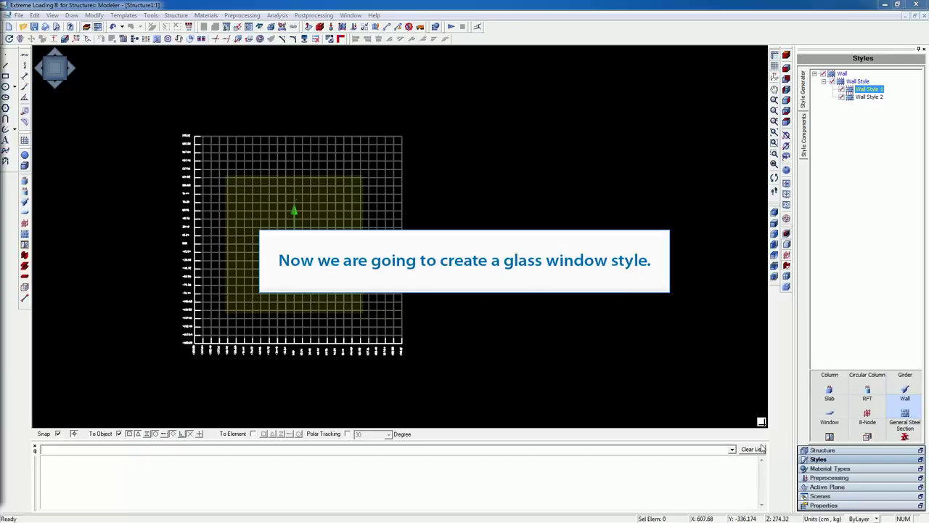
Step: Edit the geometry of Window Style 1 and set Window_Geometry_1 to a height of 80 cm and a width of 110 cm
{"action": "left_click", "coordinate": [825, 436]}
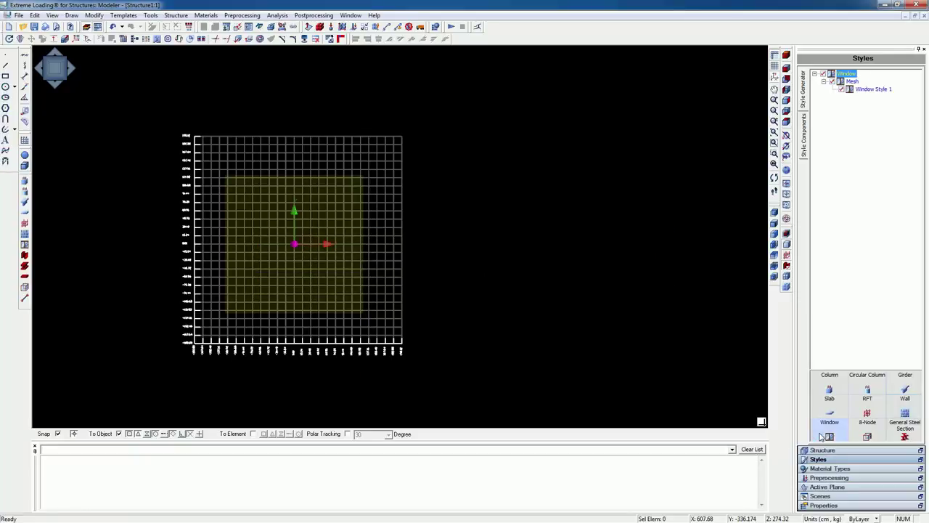
{"action": "double_click", "coordinate": [869, 89]}
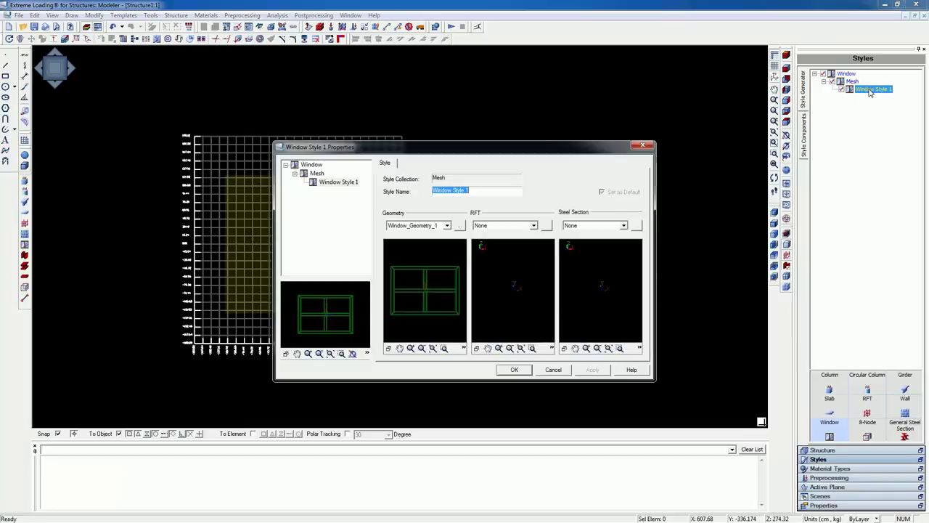
{"action": "left_click", "coordinate": [447, 226]}
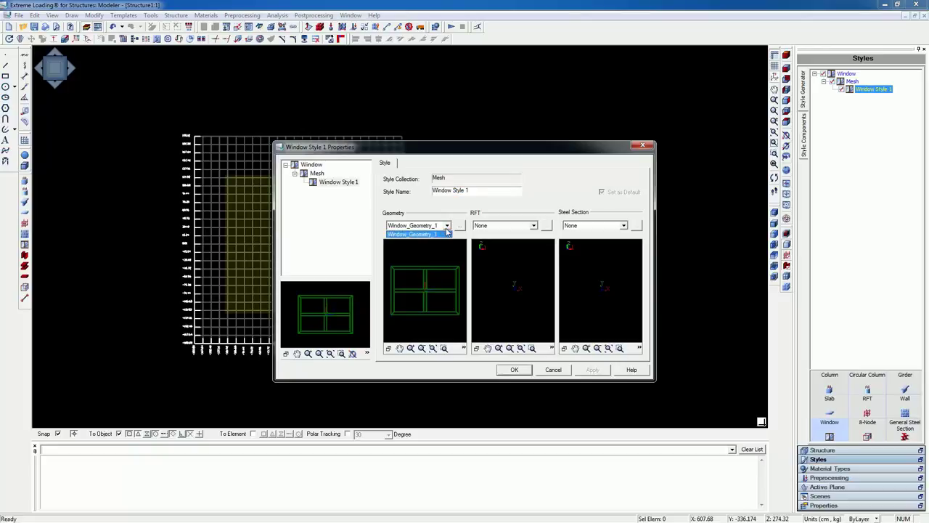
{"action": "left_click", "coordinate": [446, 234]}
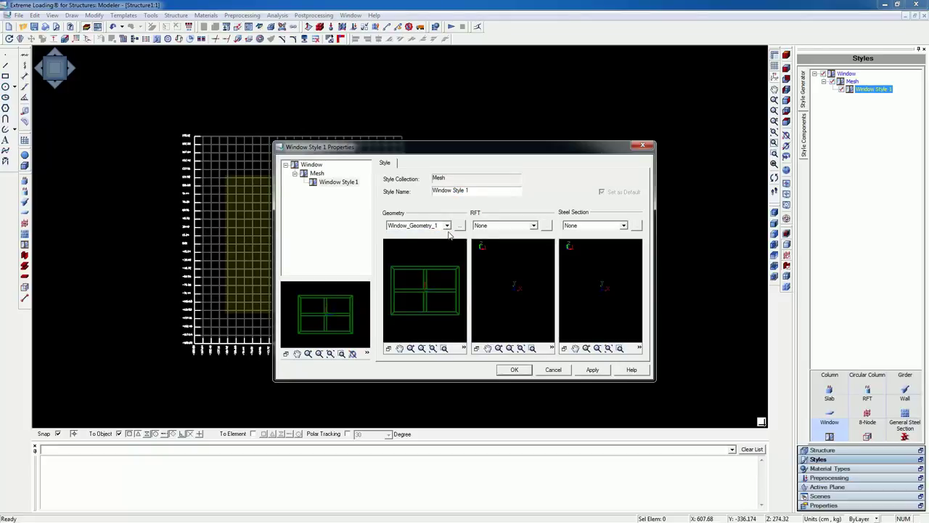
{"action": "left_click", "coordinate": [460, 226]}
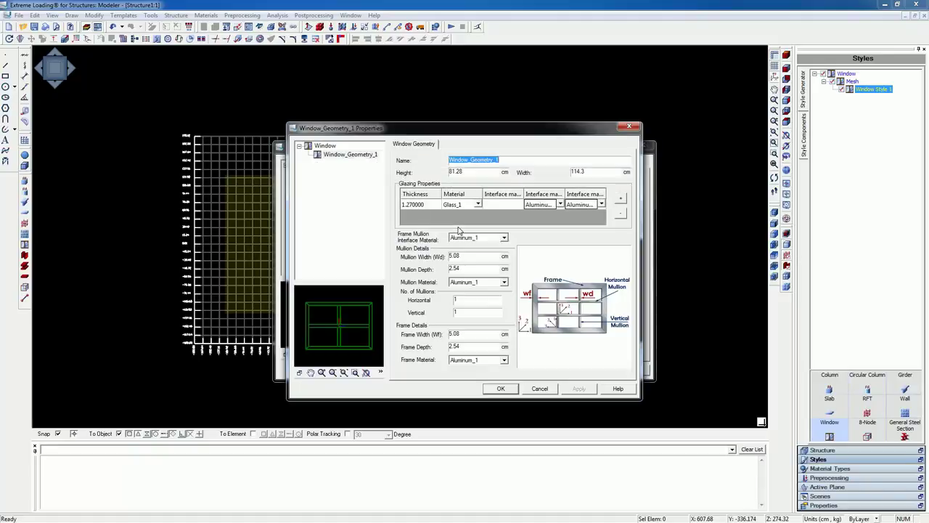
{"action": "double_click", "coordinate": [455, 171]}
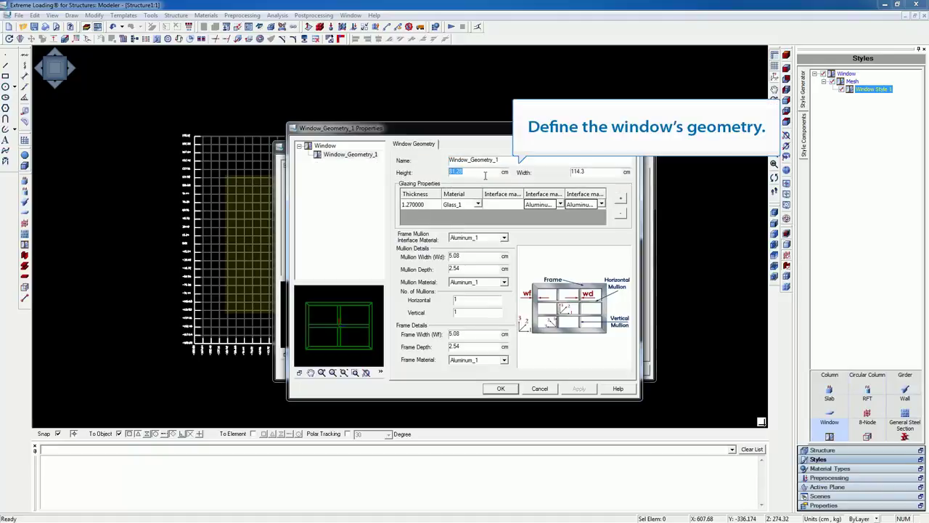
{"action": "type", "text": "8"}
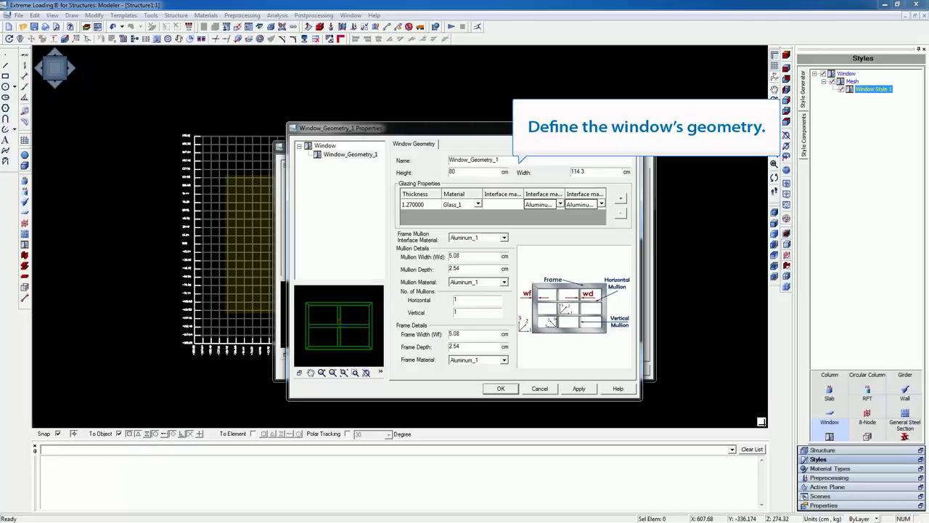
{"action": "type", "text": "0"}
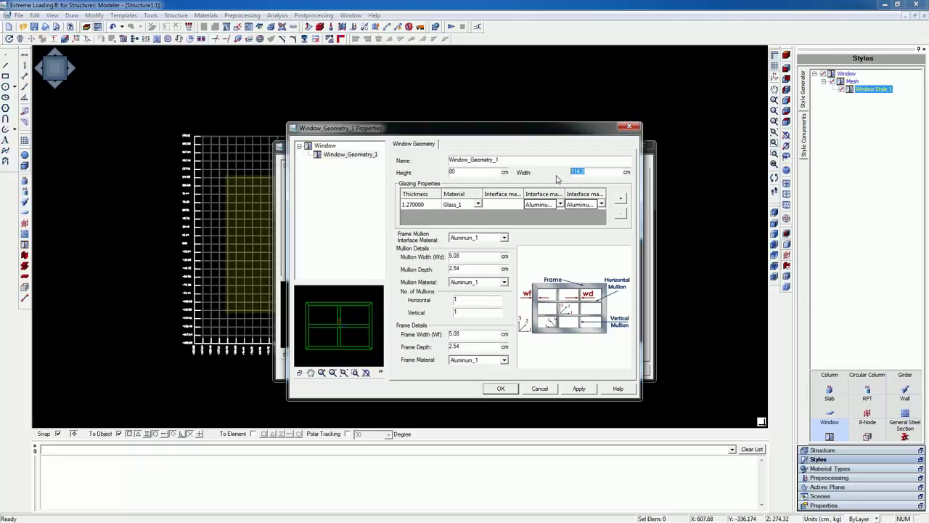
{"action": "type", "text": "110"}
Step: Set the mullion width of Window_Geometry_1 to 6 cm and the mullion depth to 3 cm
{"action": "left_click_drag", "start_coordinate": [460, 257], "coordinate": [453, 257]}
{"action": "type", "text": "6"}
{"action": "double_click", "coordinate": [460, 268]}
{"action": "left_click", "coordinate": [460, 269]}
{"action": "left_click_drag", "start_coordinate": [459, 268], "coordinate": [453, 269]}
{"action": "type", "text": "3"}
Step: Set the frame width of Window_Geometry_1 to 6 cm and the frame depth to 3 cm
{"action": "double_click", "coordinate": [455, 333]}
{"action": "type", "text": "6"}
{"action": "double_click", "coordinate": [452, 347]}
{"action": "type", "text": "3"}
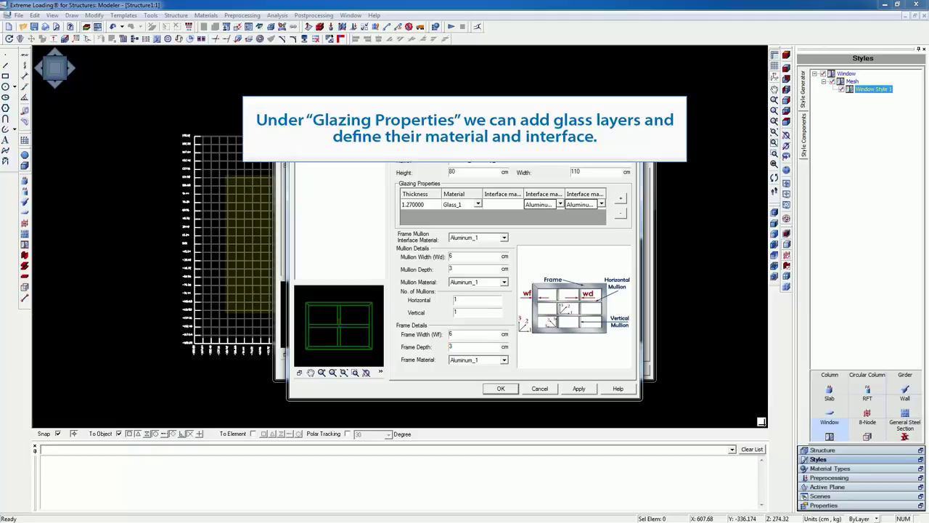
{"action": "key", "text": "Tab"}
Step: Set the glazing layer to Glass_1 with a thickness of 1.5 cm, add a second identical glass layer and apply the geometry
{"action": "left_click", "coordinate": [477, 205]}
{"action": "left_click", "coordinate": [477, 206]}
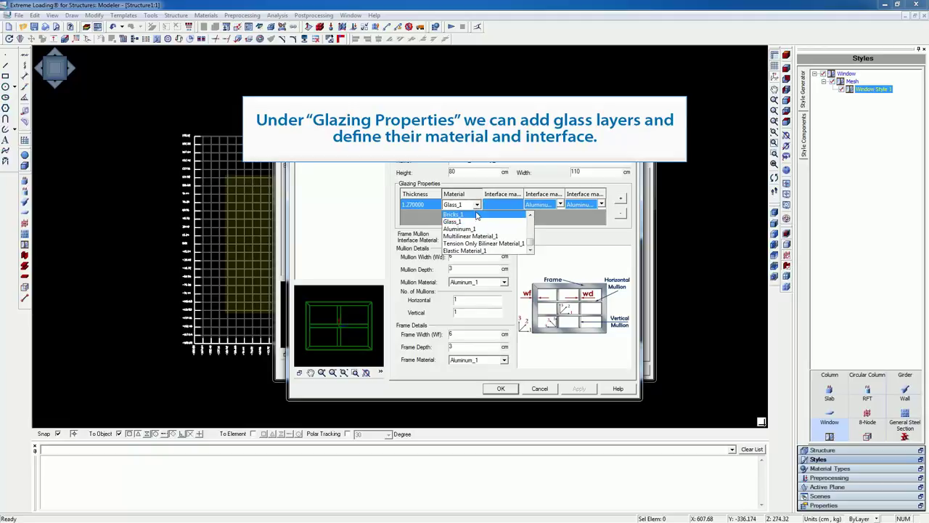
{"action": "left_click", "coordinate": [475, 222]}
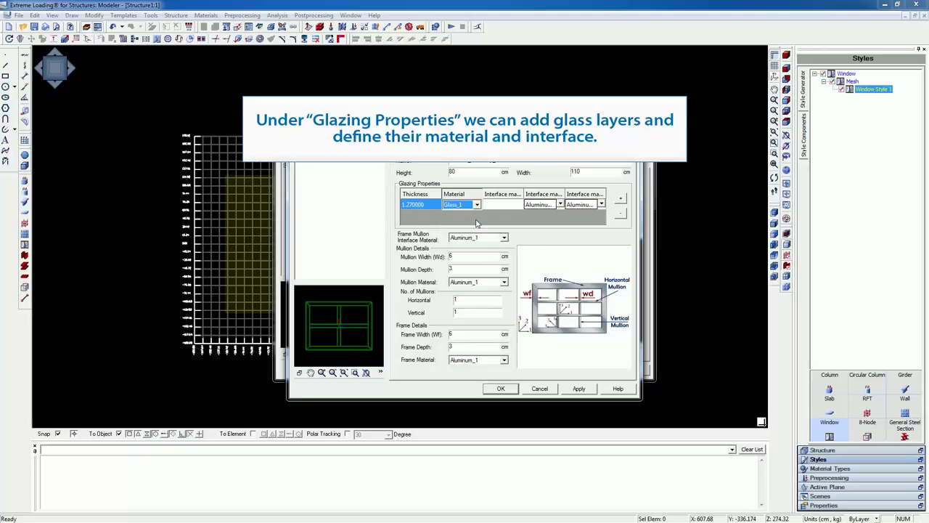
{"action": "left_click", "coordinate": [432, 207]}
{"action": "left_click", "coordinate": [430, 204]}
{"action": "left_click_drag", "start_coordinate": [434, 205], "coordinate": [402, 206]}
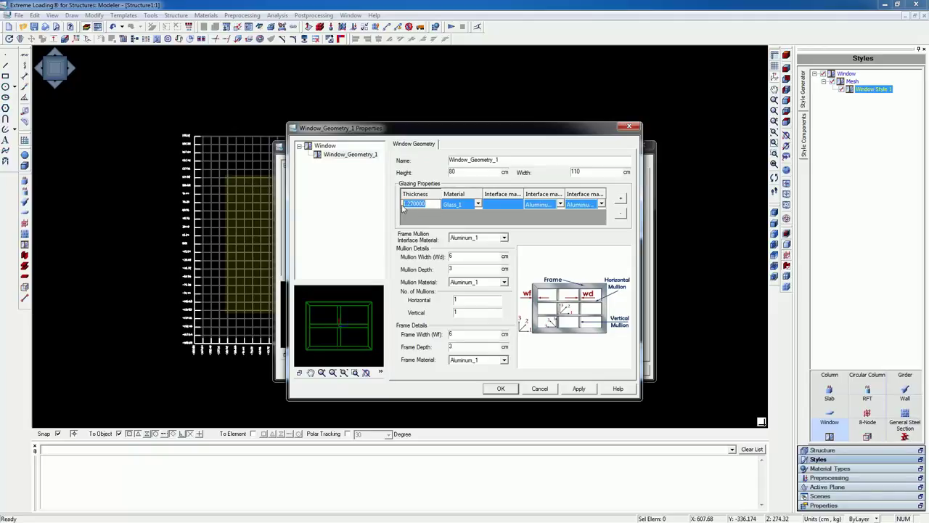
{"action": "type", "text": "1.5"}
{"action": "left_click", "coordinate": [619, 202]}
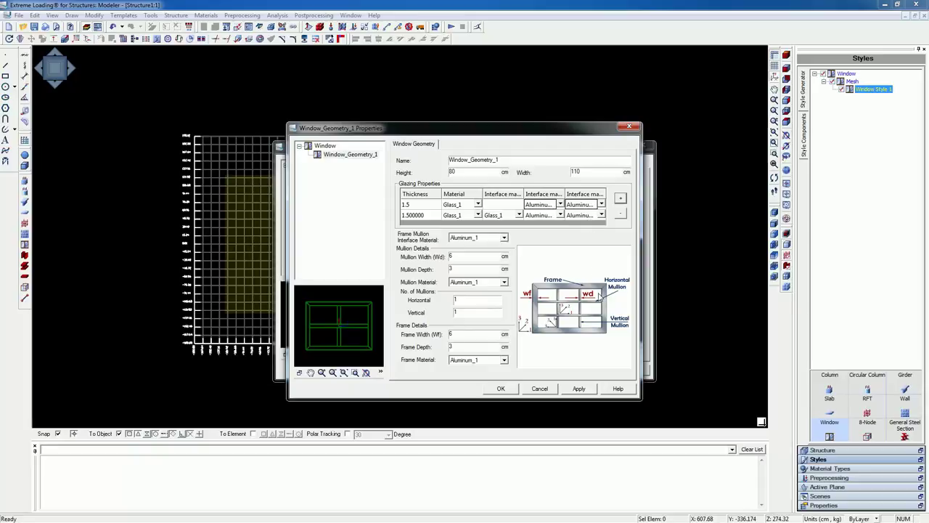
{"action": "left_click", "coordinate": [579, 389]}
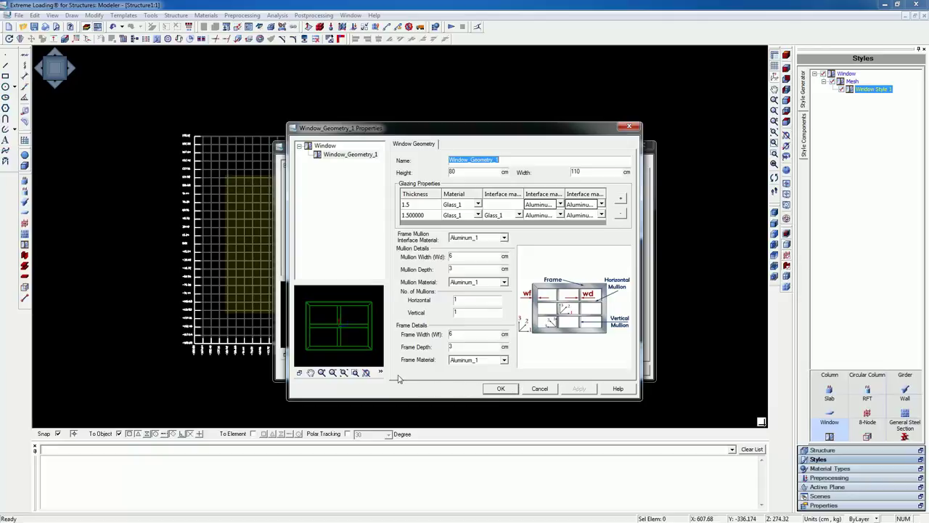
Step: Set the number of horizontal and vertical mullions of Window_Geometry_1 to 0
{"action": "right_click", "coordinate": [370, 361]}
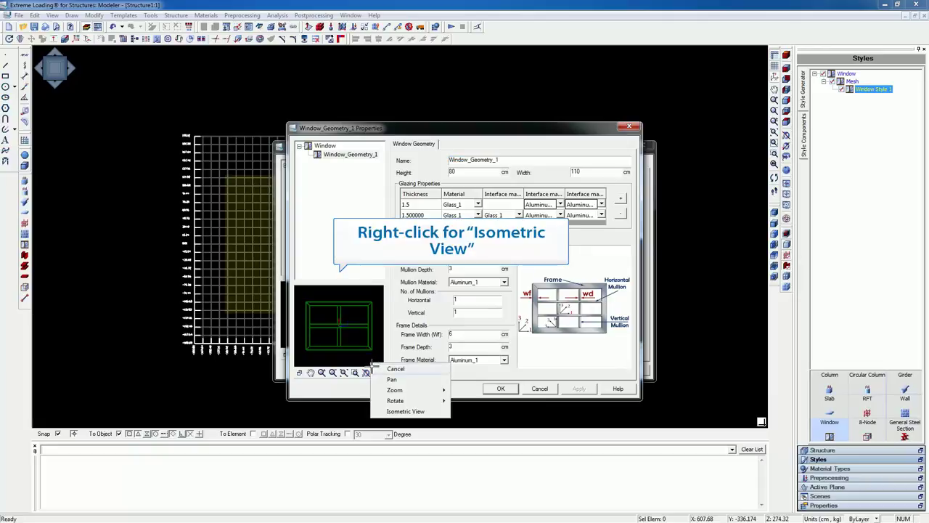
{"action": "left_click", "coordinate": [383, 411]}
{"action": "scroll", "coordinate": [367, 355], "scroll_direction": "up", "scroll_amount": 3}
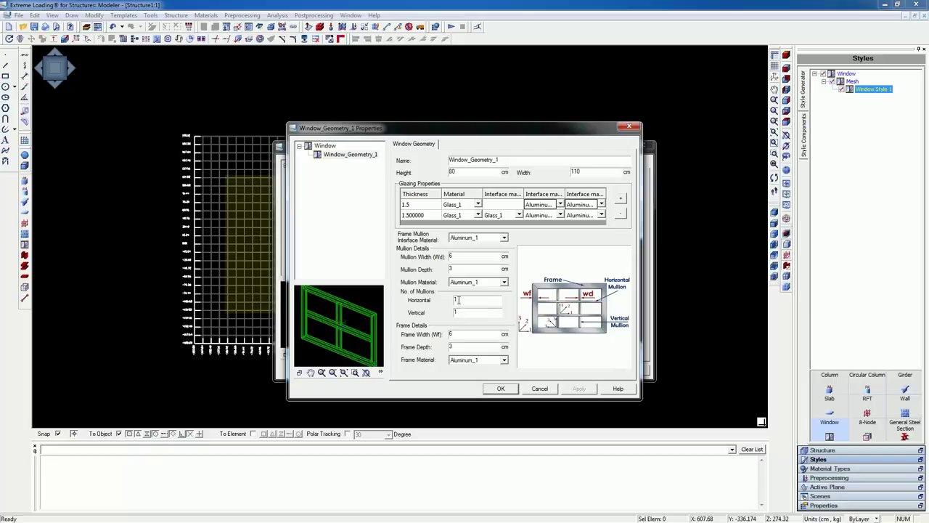
{"action": "double_click", "coordinate": [455, 300]}
{"action": "type", "text": "0"}
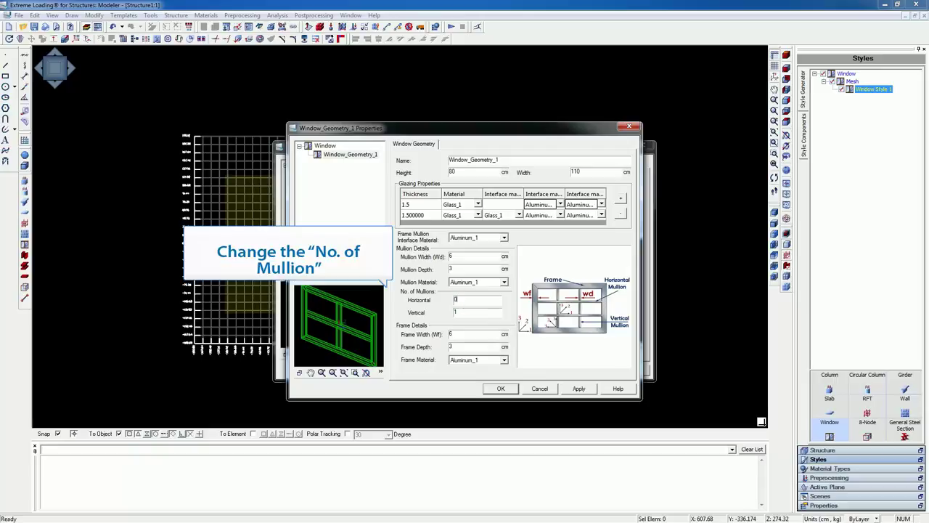
{"action": "double_click", "coordinate": [462, 310]}
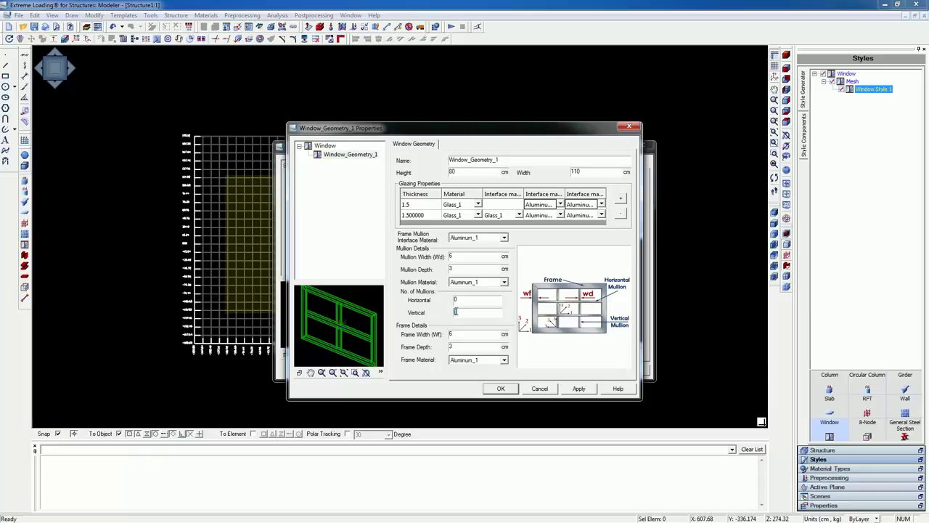
{"action": "type", "text": "0"}
Step: Apply and save Window_Geometry_1 and Window Style 1
{"action": "left_click", "coordinate": [569, 390]}
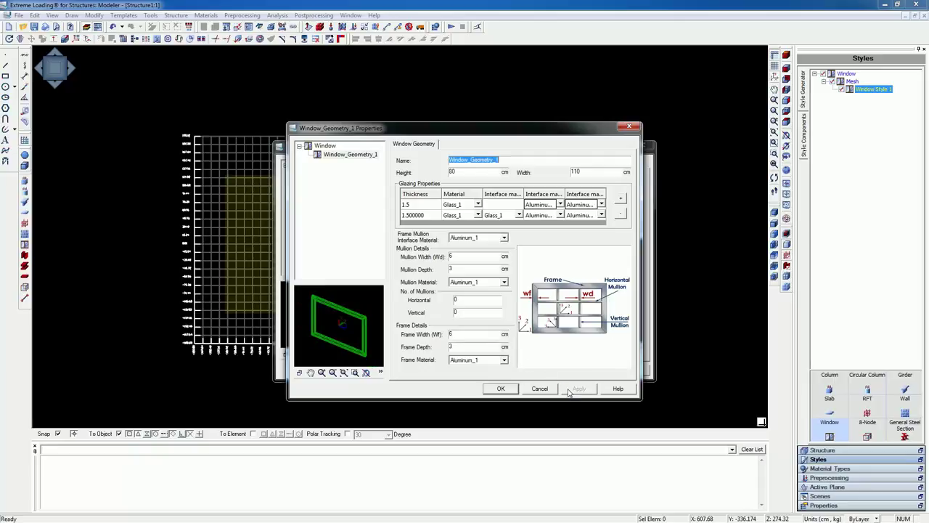
{"action": "left_click", "coordinate": [501, 389]}
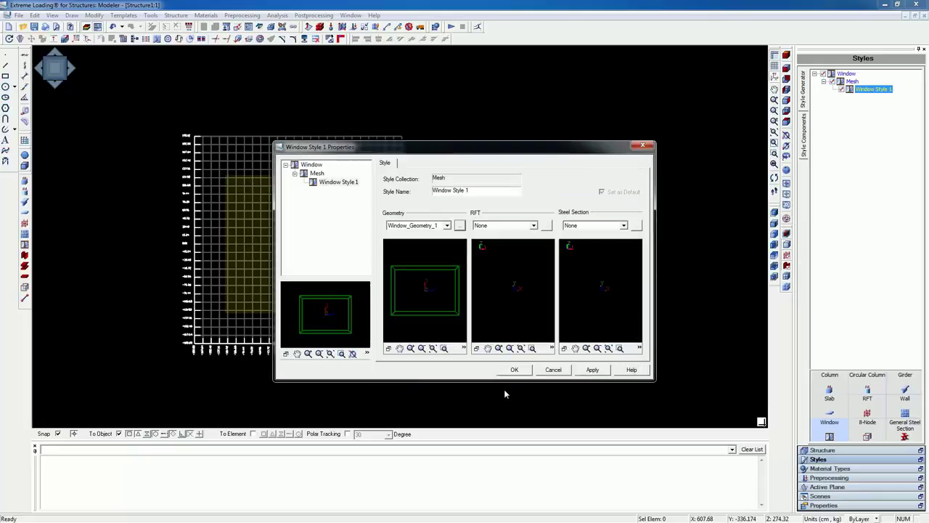
{"action": "left_click", "coordinate": [591, 370]}
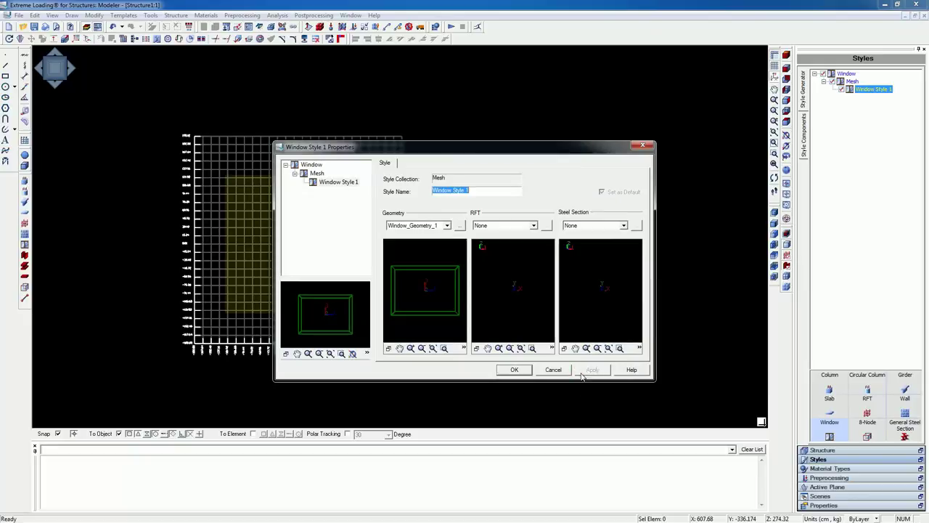
{"action": "left_click", "coordinate": [524, 374]}
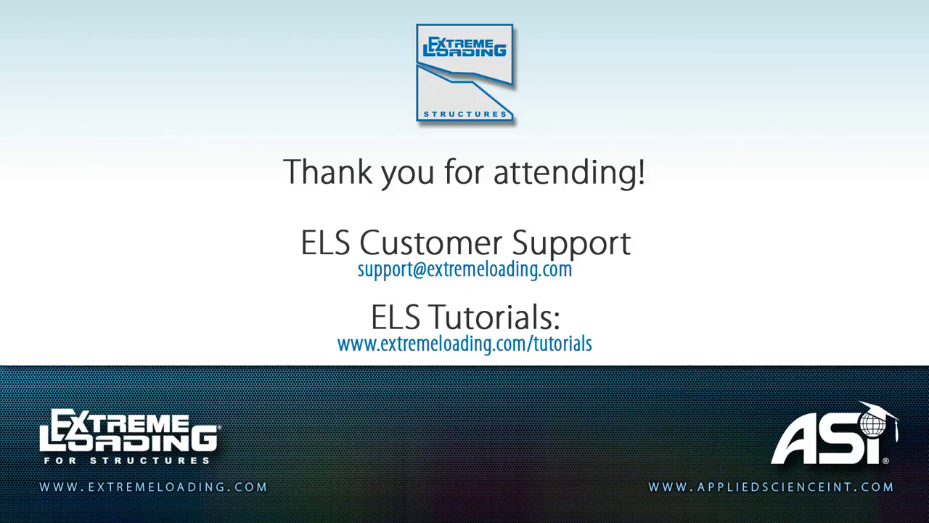